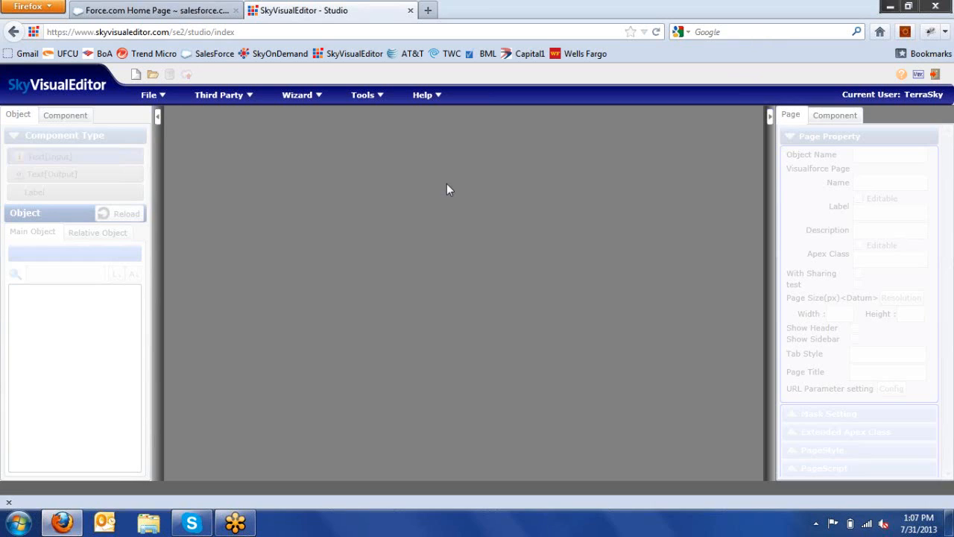
# Step: Create a new page from the [Template] Wizard layout, based on the Account:Account object
pyautogui.click(149, 97)
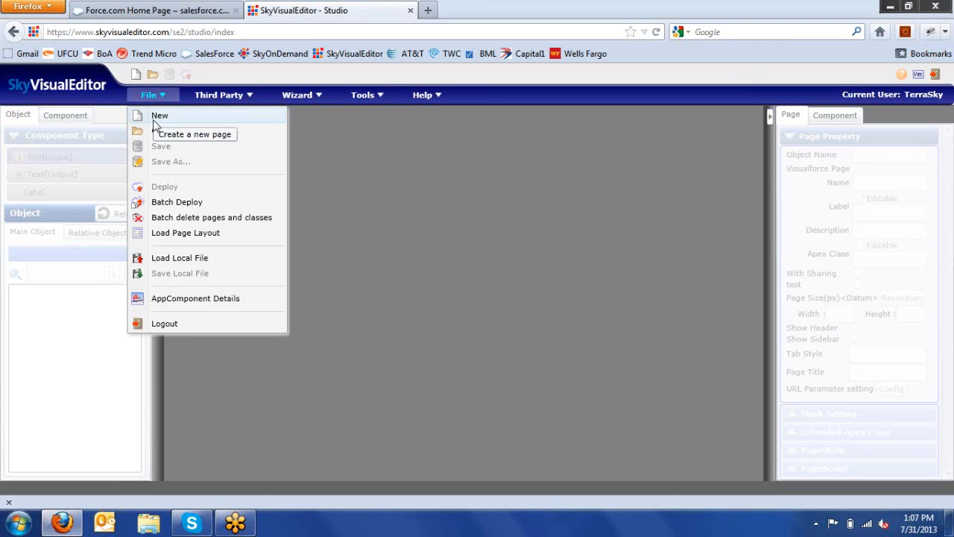
pyautogui.click(156, 119)
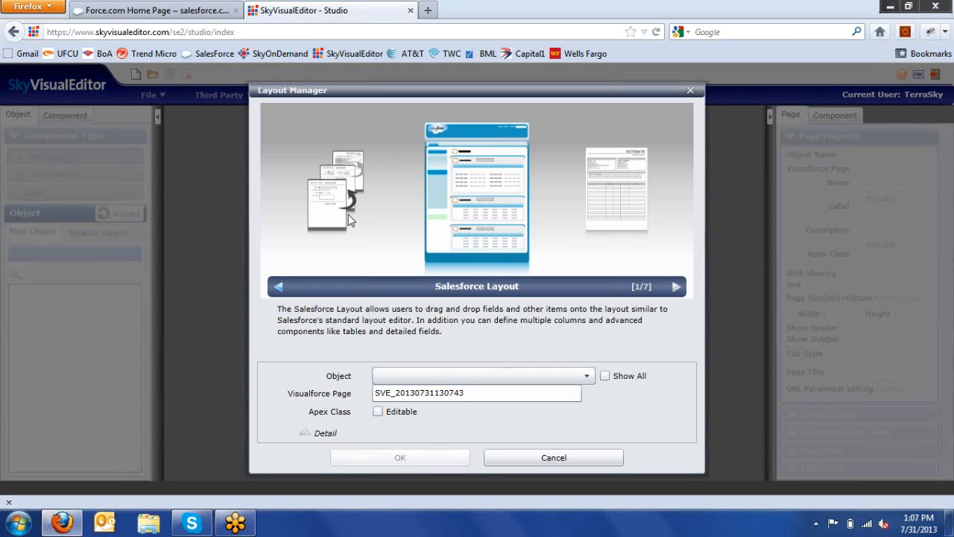
pyautogui.click(347, 212)
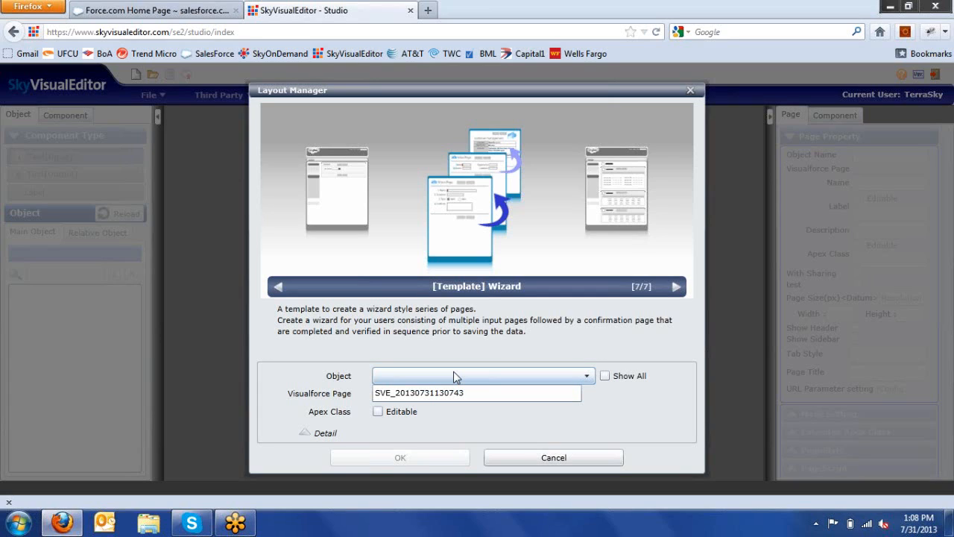
pyautogui.click(453, 372)
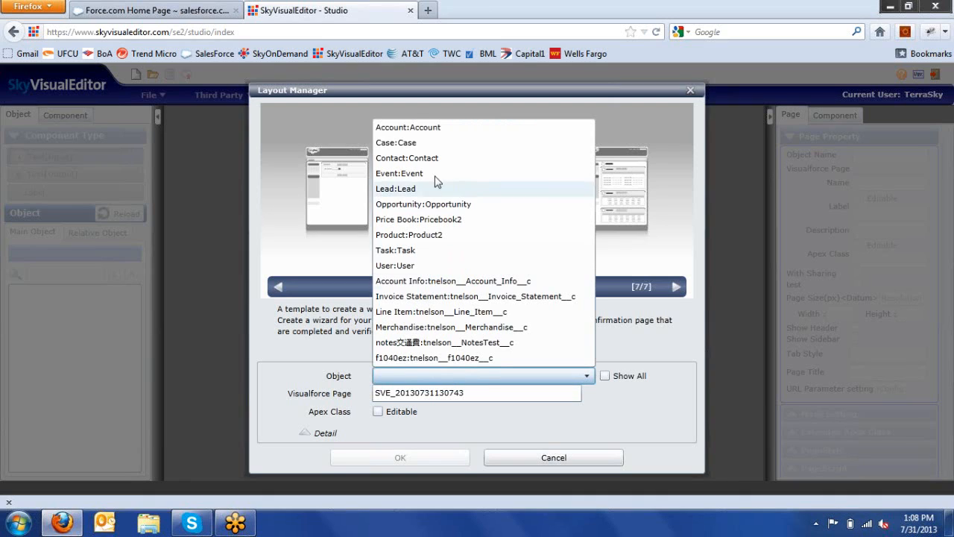
pyautogui.click(442, 128)
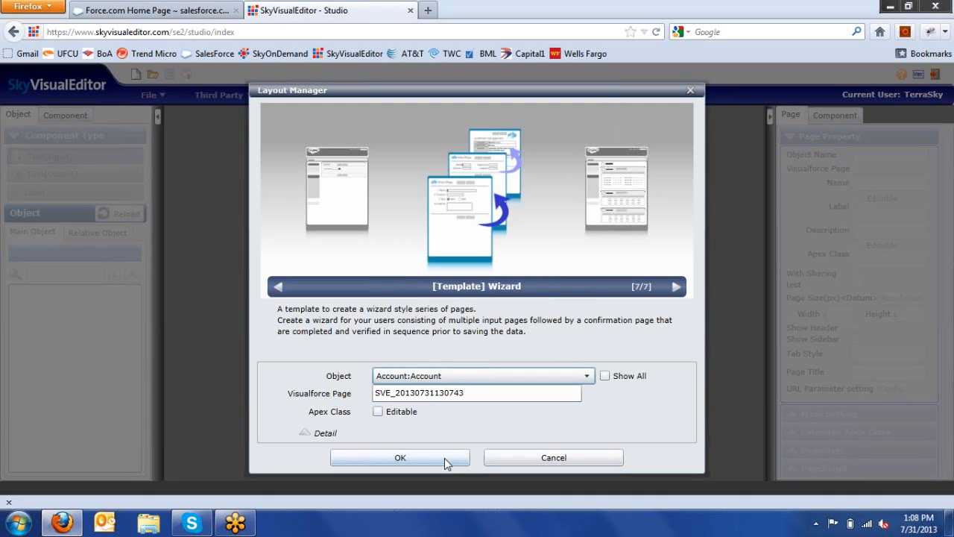
pyautogui.click(444, 457)
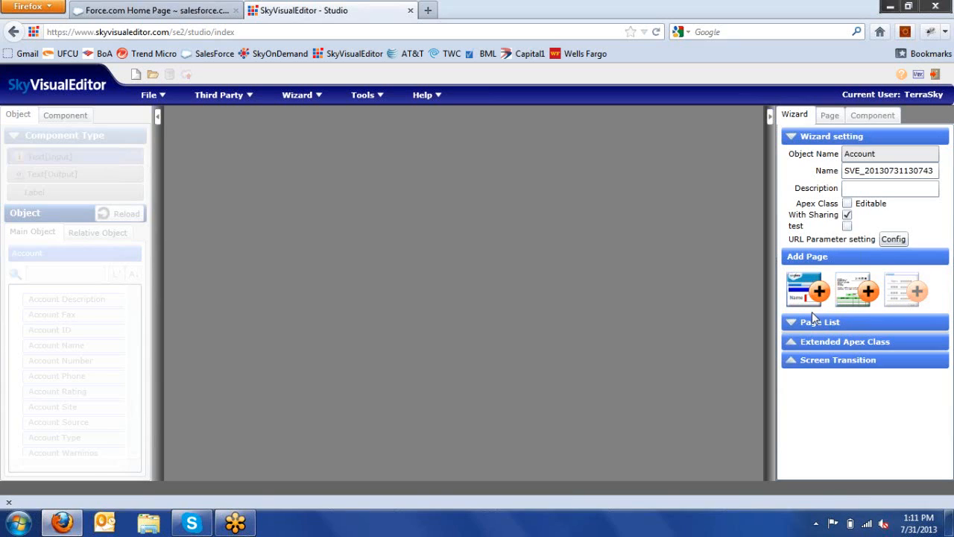
pyautogui.click(791, 326)
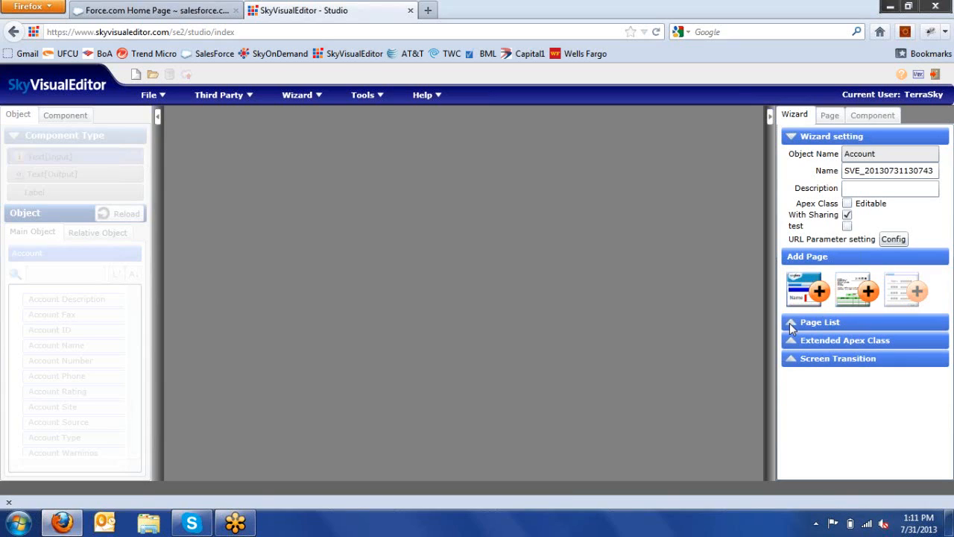
pyautogui.click(791, 326)
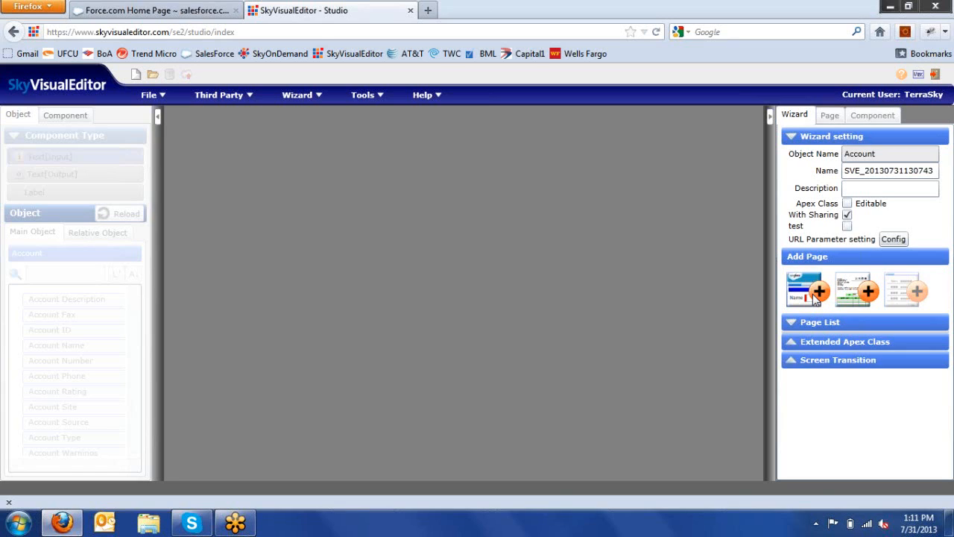
pyautogui.click(815, 297)
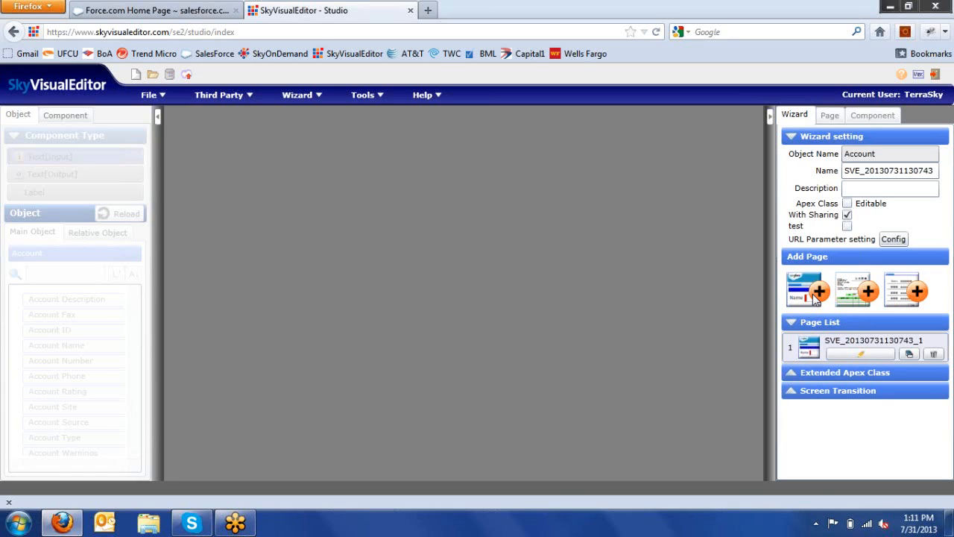
pyautogui.click(845, 358)
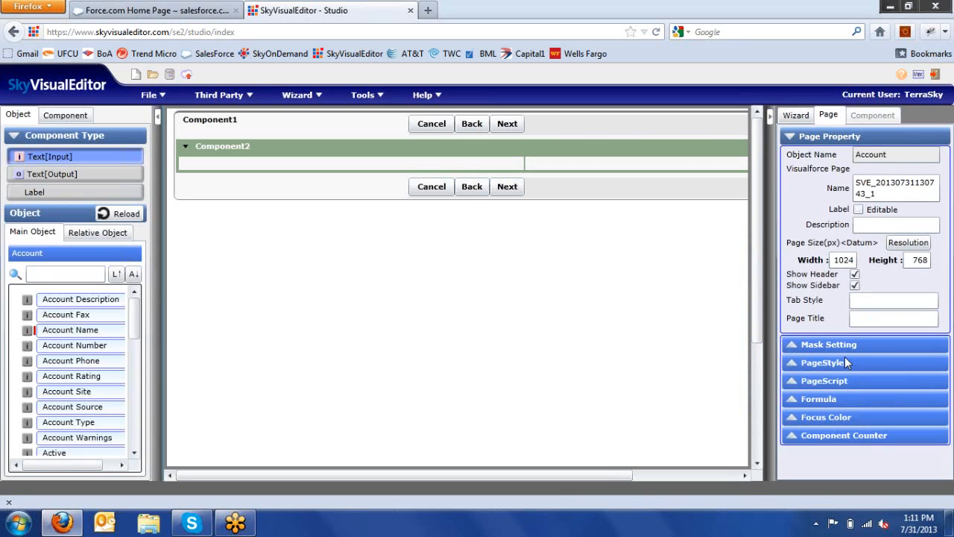
pyautogui.click(809, 119)
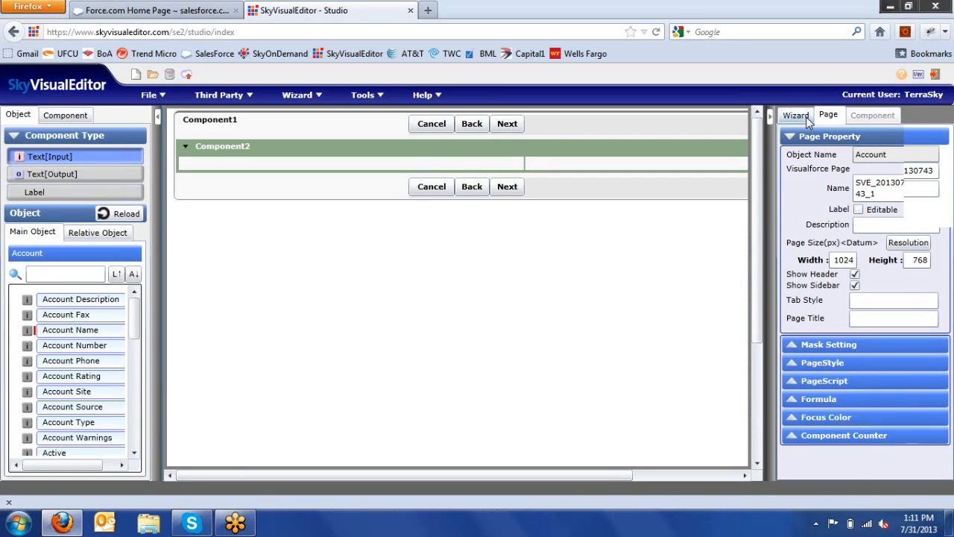
pyautogui.click(811, 294)
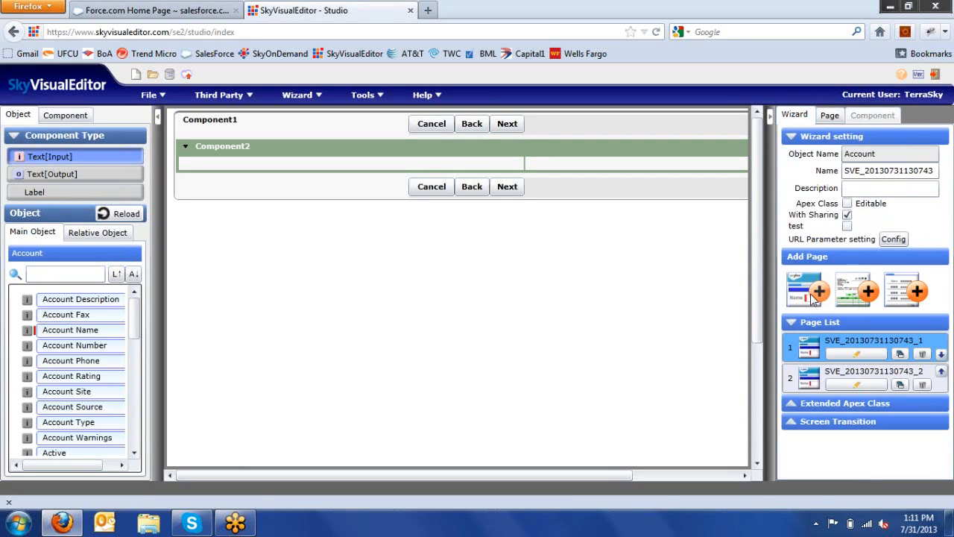
pyautogui.click(814, 295)
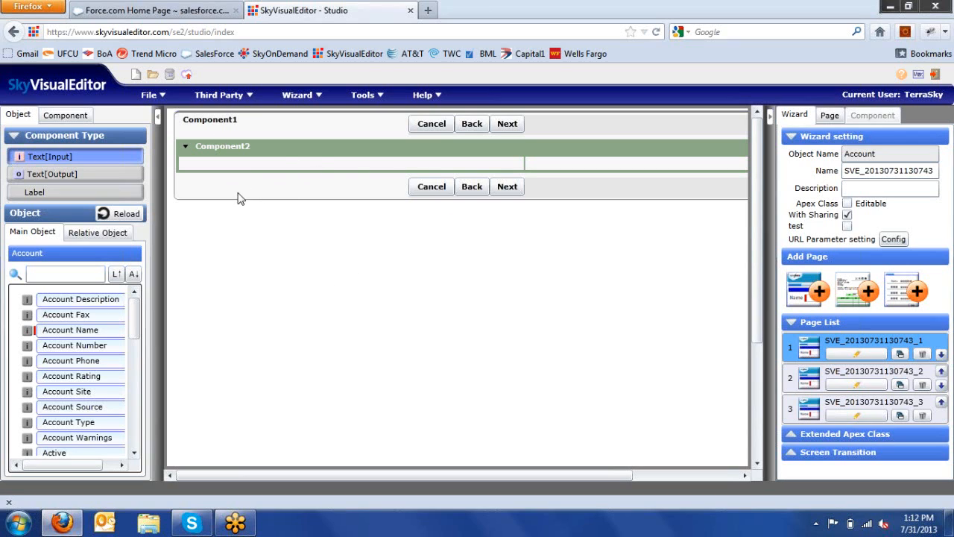
# Step: Place Account Name into Component2 and set the section to 4 columns
pyautogui.moveTo(92, 331)
pyautogui.mouseDown()
pyautogui.moveTo(94, 311)
pyautogui.moveTo(265, 182)
pyautogui.mouseUp()
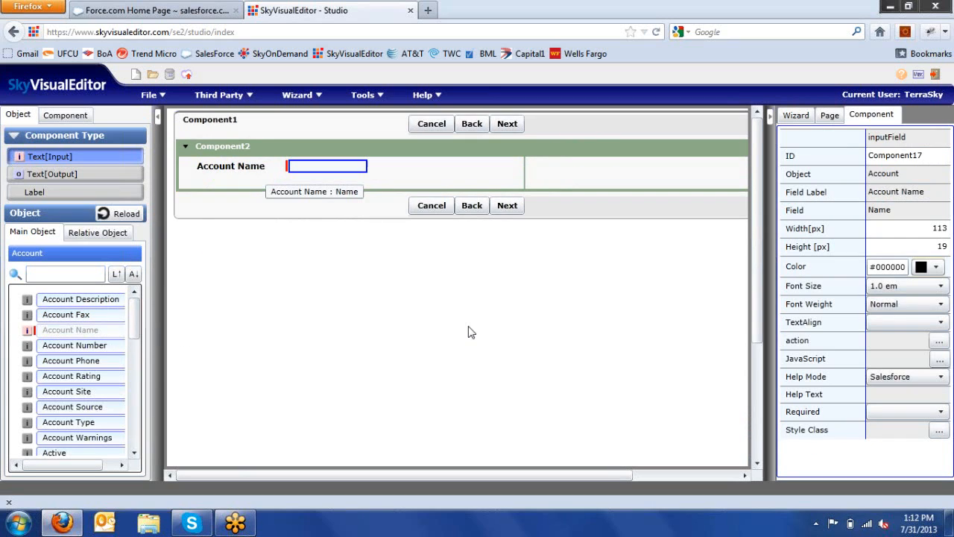
pyautogui.click(523, 148)
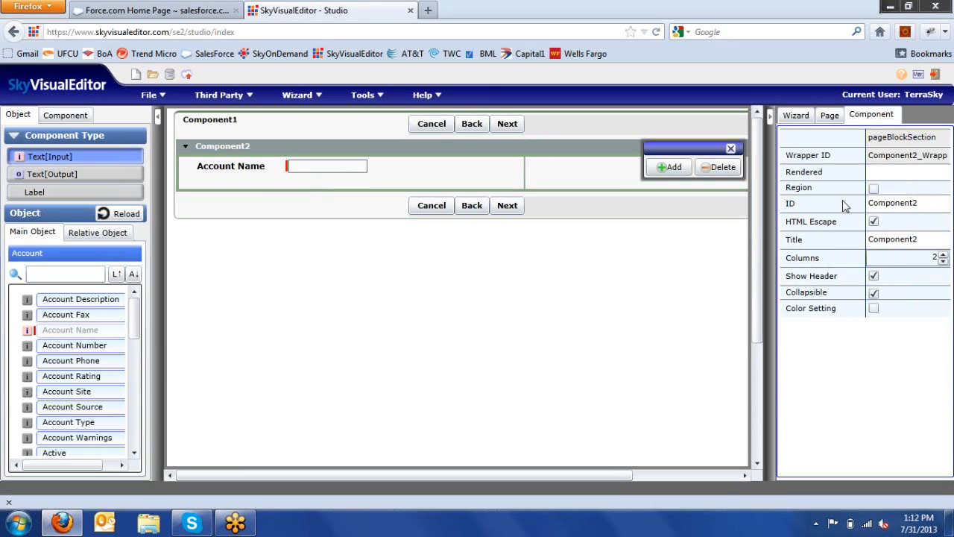
pyautogui.click(944, 256)
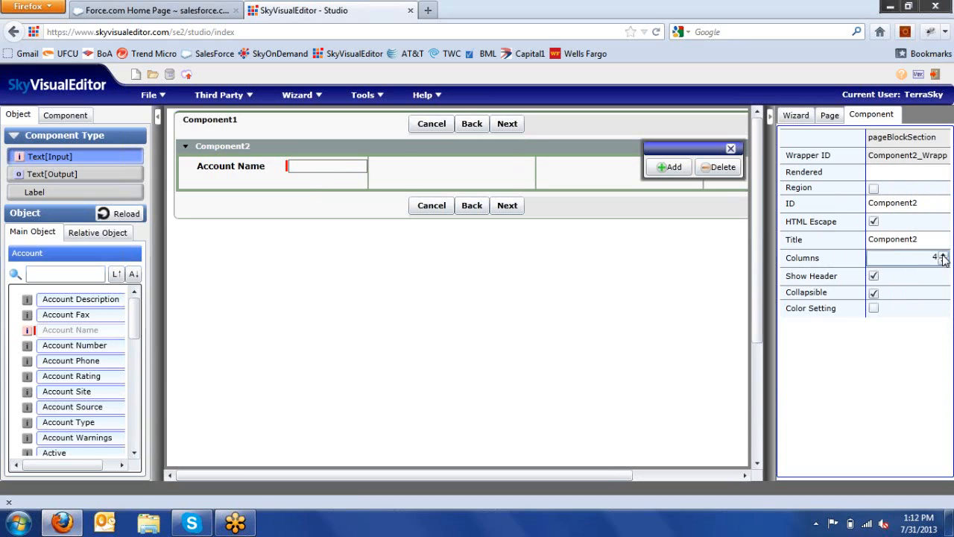
pyautogui.click(943, 256)
pyautogui.click(731, 150)
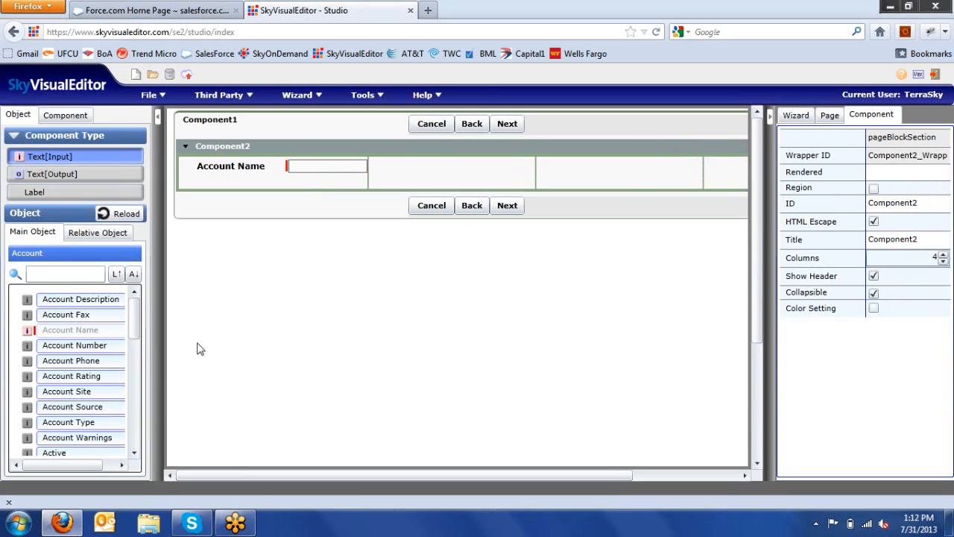
# Step: Add Owner ID, Account Number, Rating, Type, Active and Annual Revenue fields to Component2
pyautogui.moveTo(136, 325); pyautogui.dragTo(139, 387)
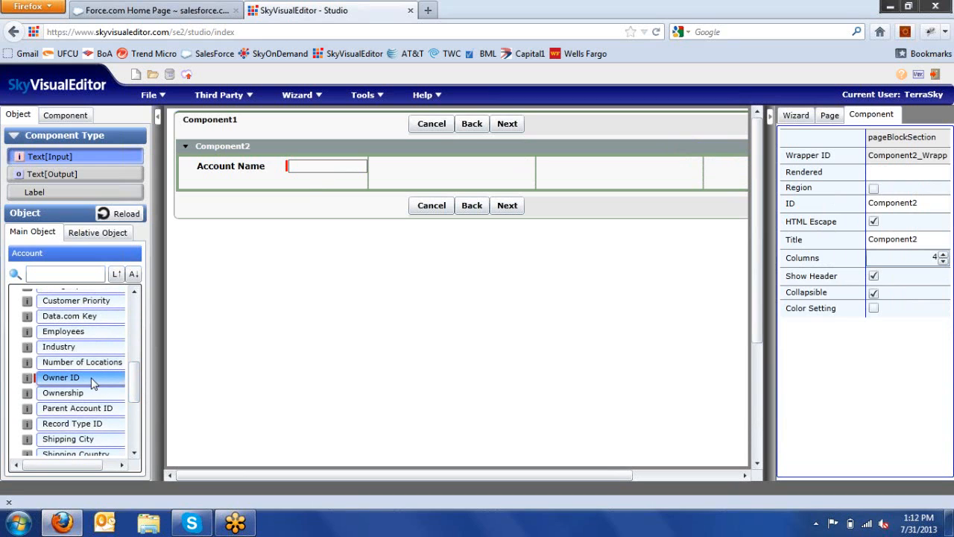
pyautogui.moveTo(67, 378); pyautogui.dragTo(410, 182)
pyautogui.moveTo(140, 387); pyautogui.dragTo(147, 290)
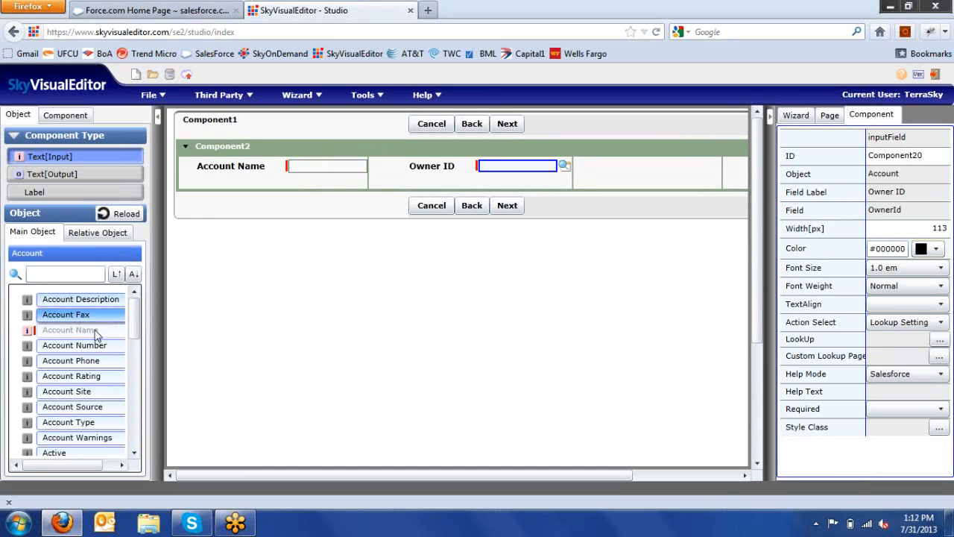
pyautogui.moveTo(92, 354); pyautogui.dragTo(631, 177)
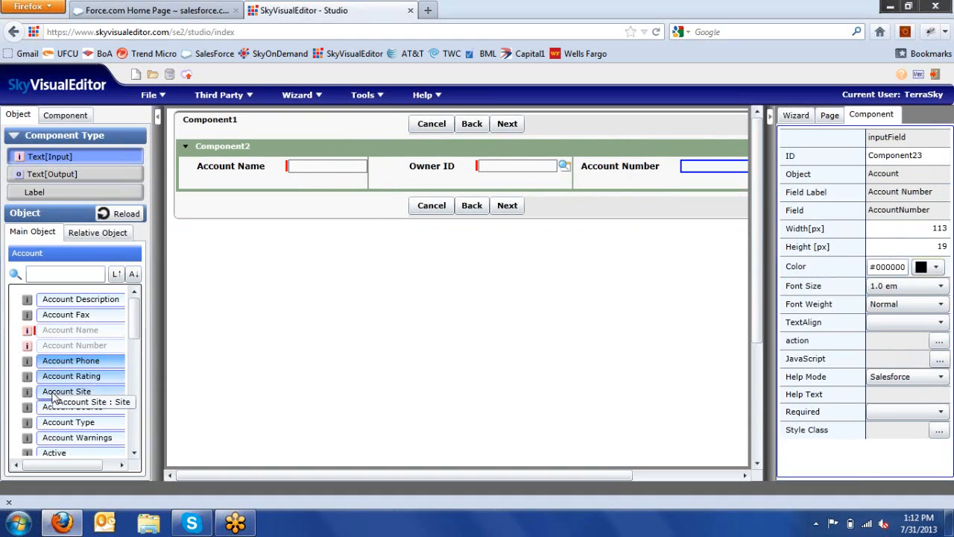
pyautogui.moveTo(59, 379); pyautogui.dragTo(295, 199)
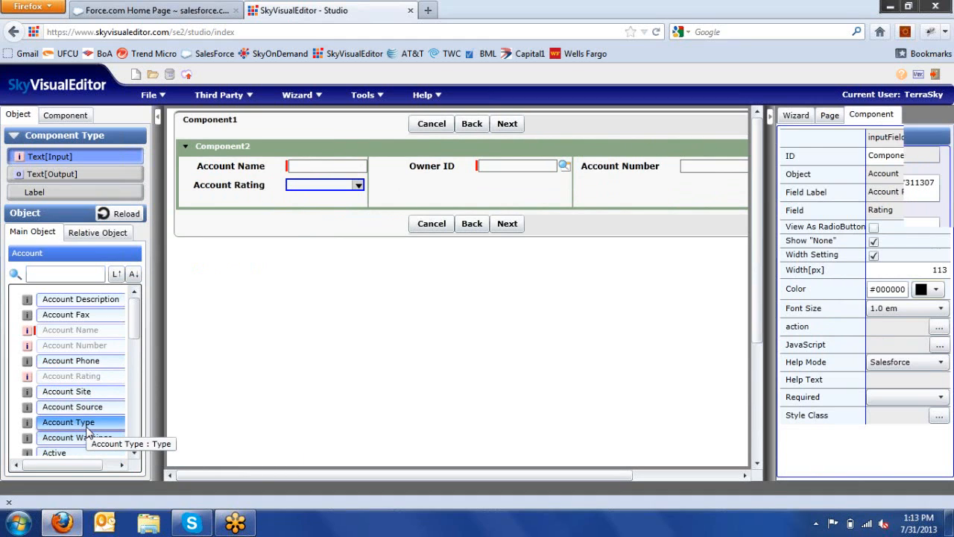
pyautogui.moveTo(87, 431); pyautogui.dragTo(440, 195)
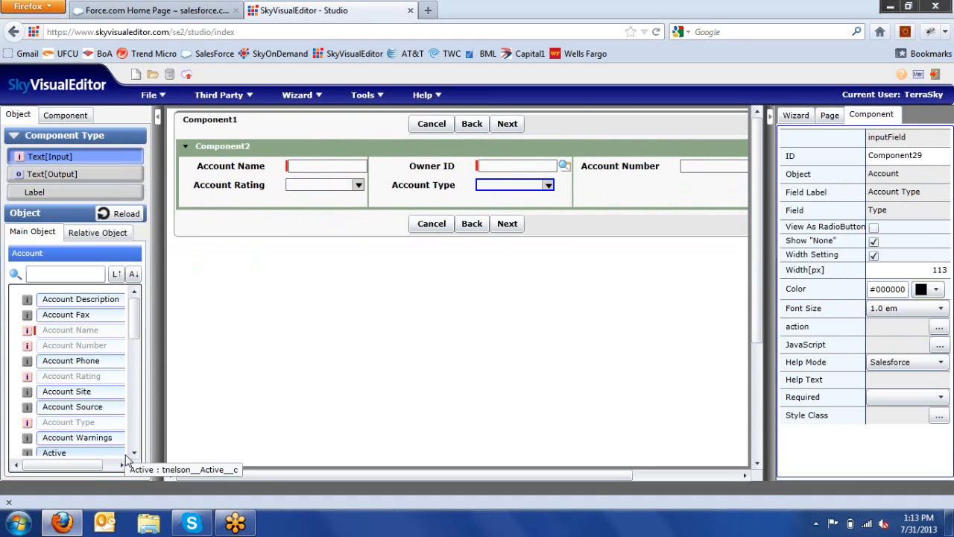
pyautogui.moveTo(112, 458); pyautogui.dragTo(639, 207)
pyautogui.moveTo(466, 477); pyautogui.dragTo(572, 477)
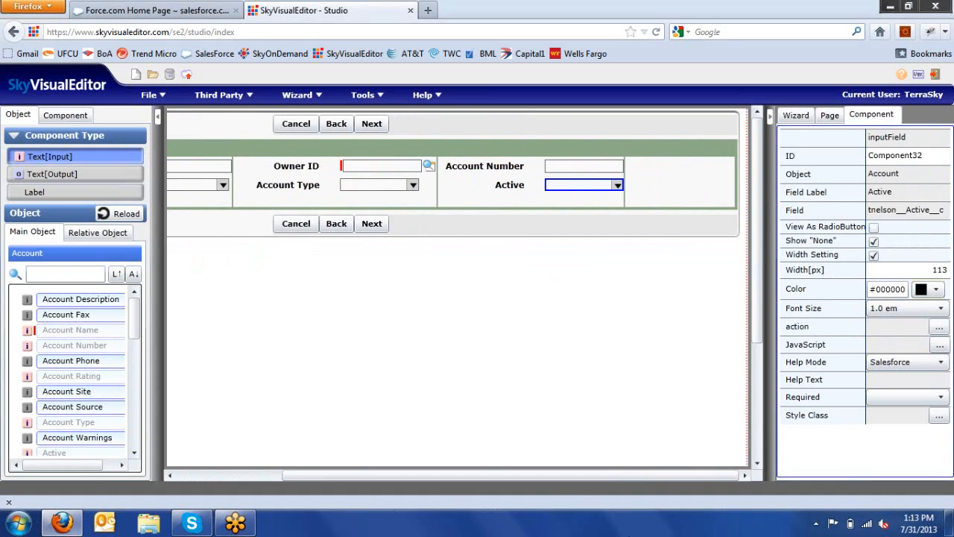
pyautogui.scroll(-2, 136, 457)
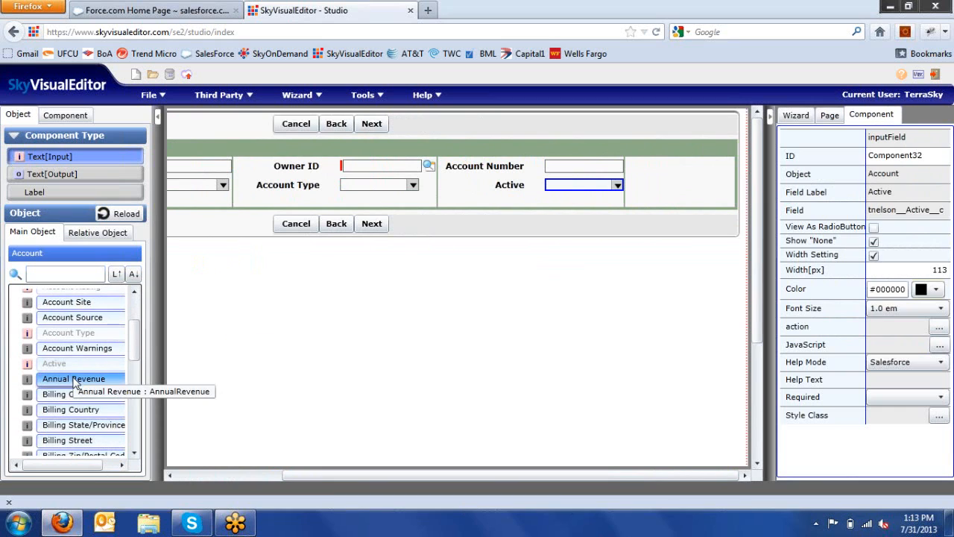
pyautogui.moveTo(67, 378); pyautogui.dragTo(661, 176)
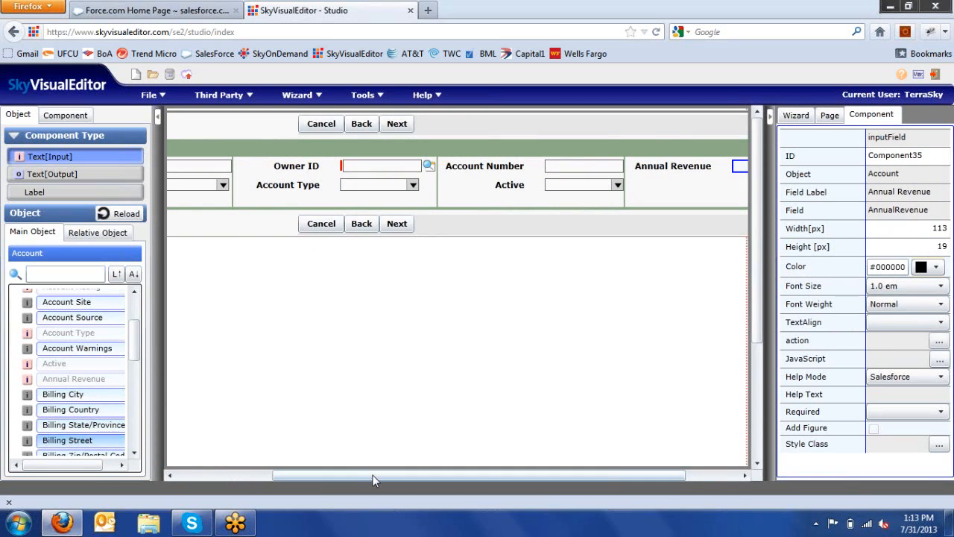
pyautogui.moveTo(377, 475); pyautogui.dragTo(288, 466)
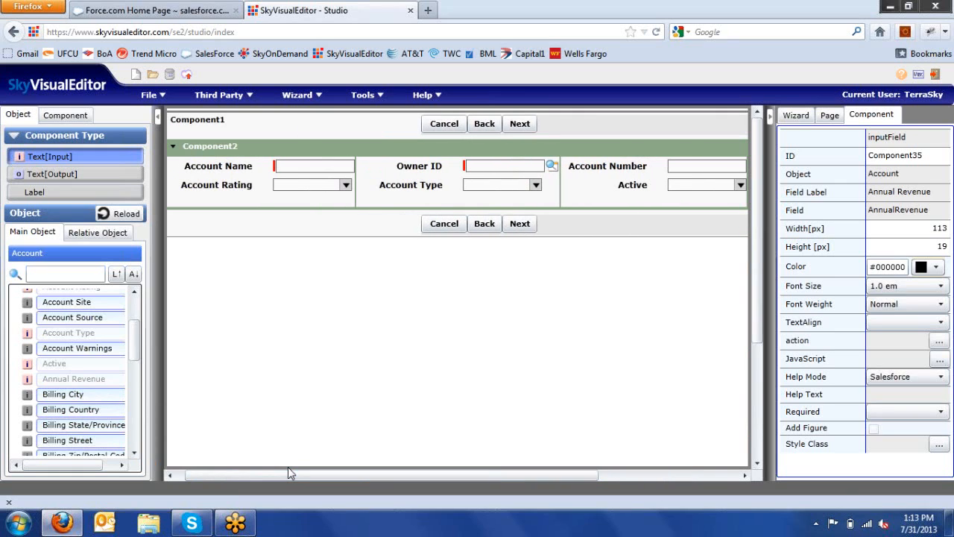
# Step: Give Component2 a navy #000099 header background and the title 'Account Information'
pyautogui.click(343, 153)
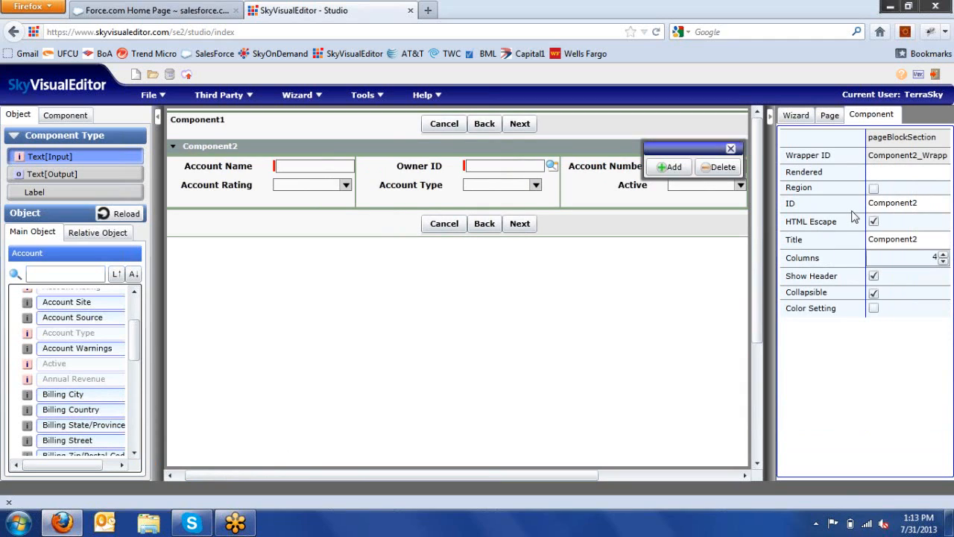
pyautogui.click(874, 309)
pyautogui.click(936, 344)
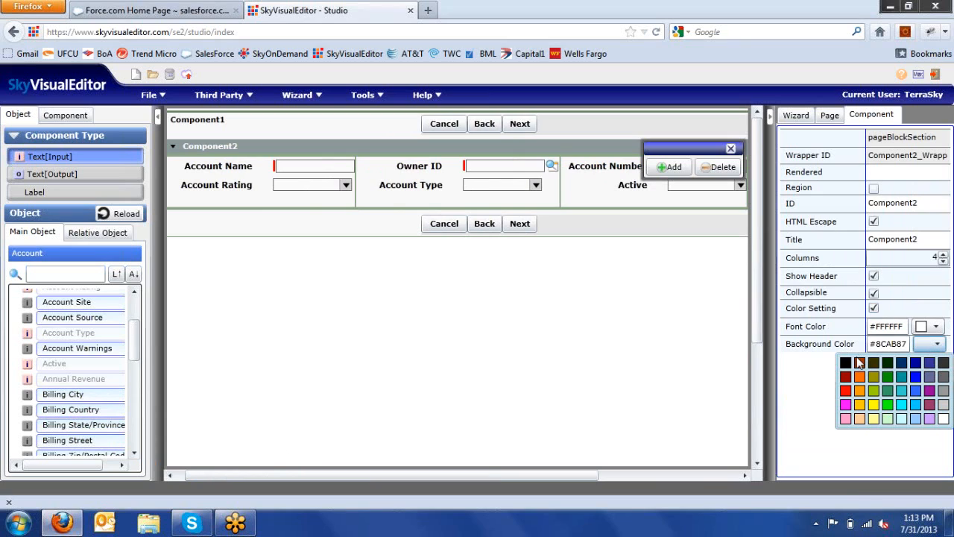
pyautogui.click(916, 363)
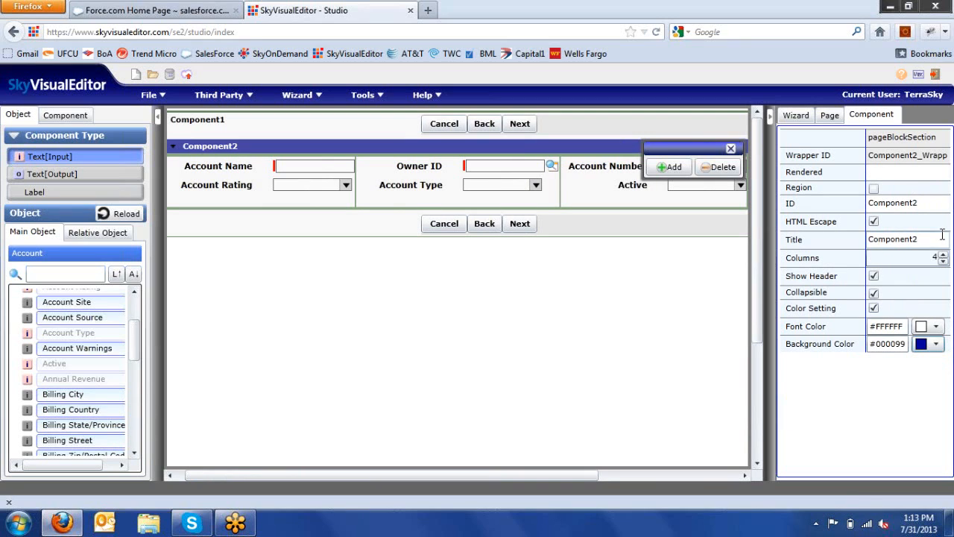
pyautogui.moveTo(939, 240); pyautogui.dragTo(679, 192)
pyautogui.write('A')
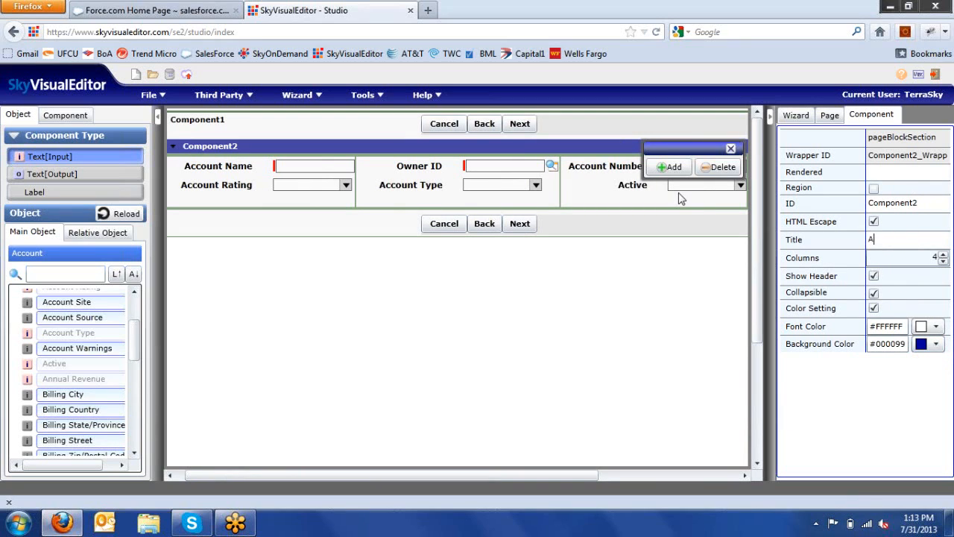
pyautogui.write('ccount Information')
# Step: Change the page block's Title property to 'Account Detail' and commit it
pyautogui.click(710, 205)
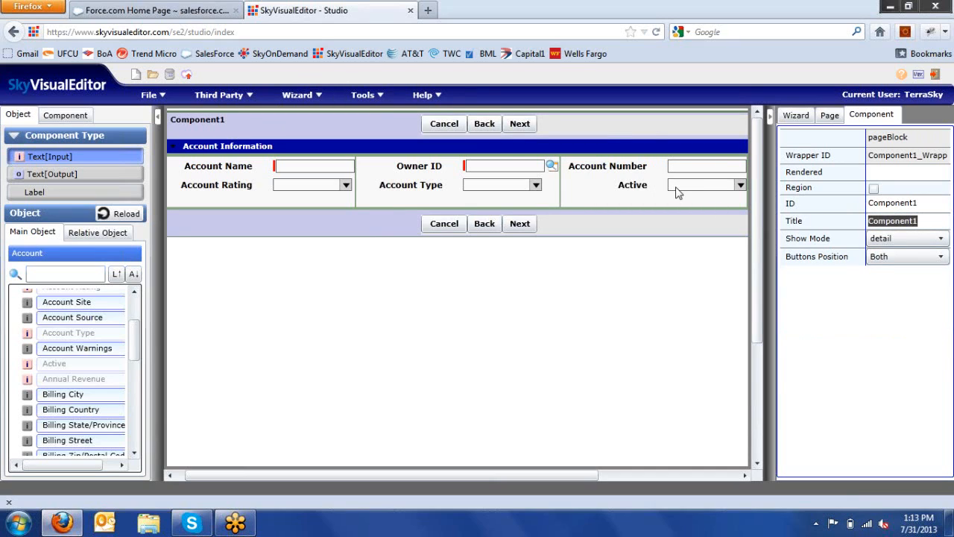
pyautogui.write('Accou')
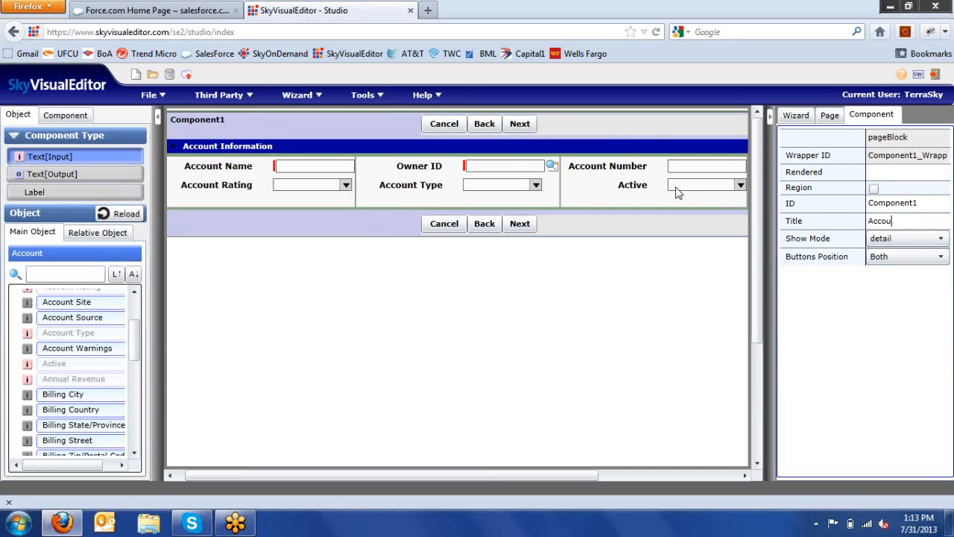
pyautogui.write('nt Detail')
pyautogui.click(604, 283)
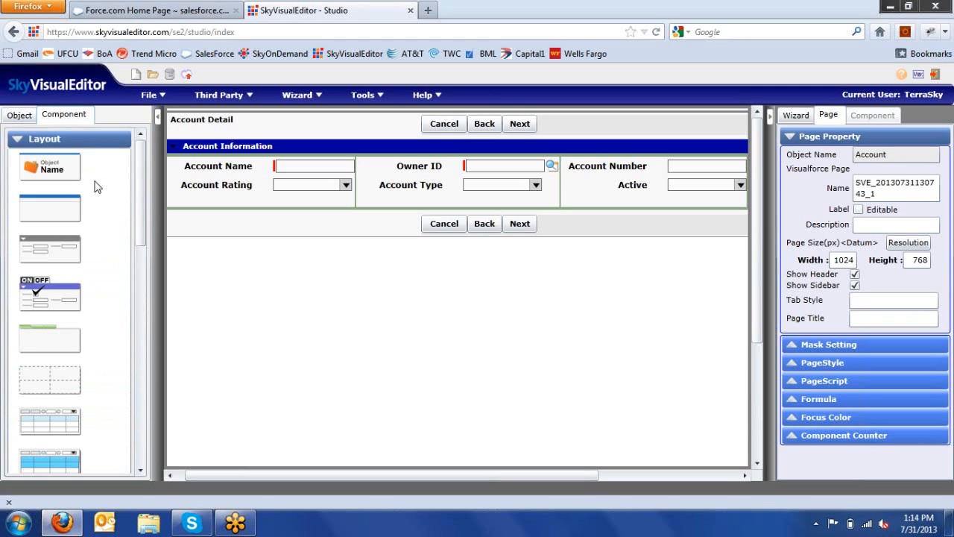
pyautogui.moveTo(140, 206); pyautogui.dragTo(148, 190)
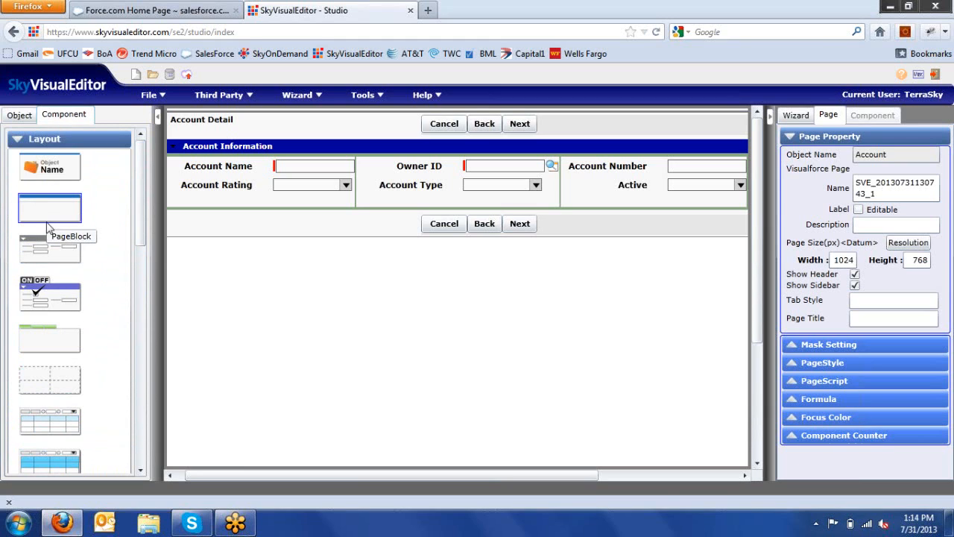
pyautogui.moveTo(47, 221); pyautogui.dragTo(243, 237)
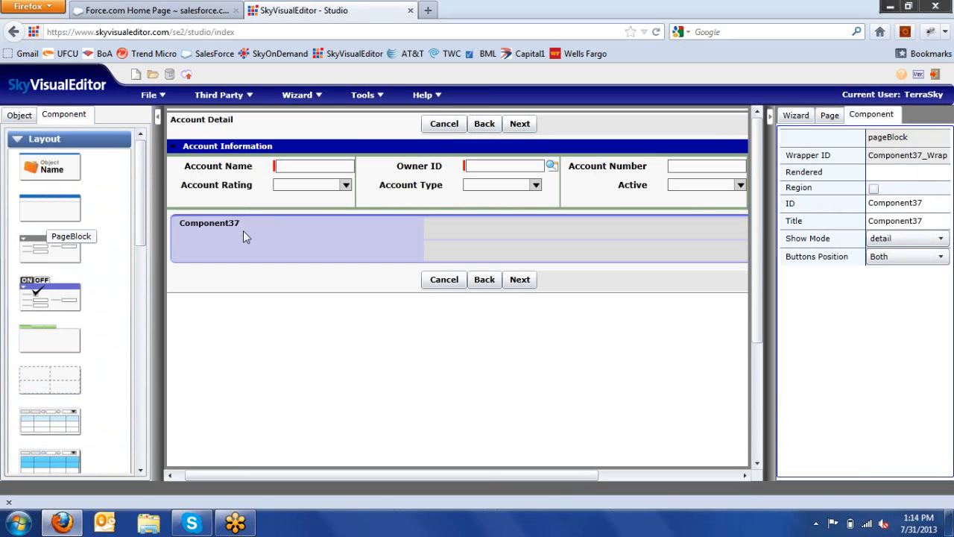
pyautogui.press('Delete')
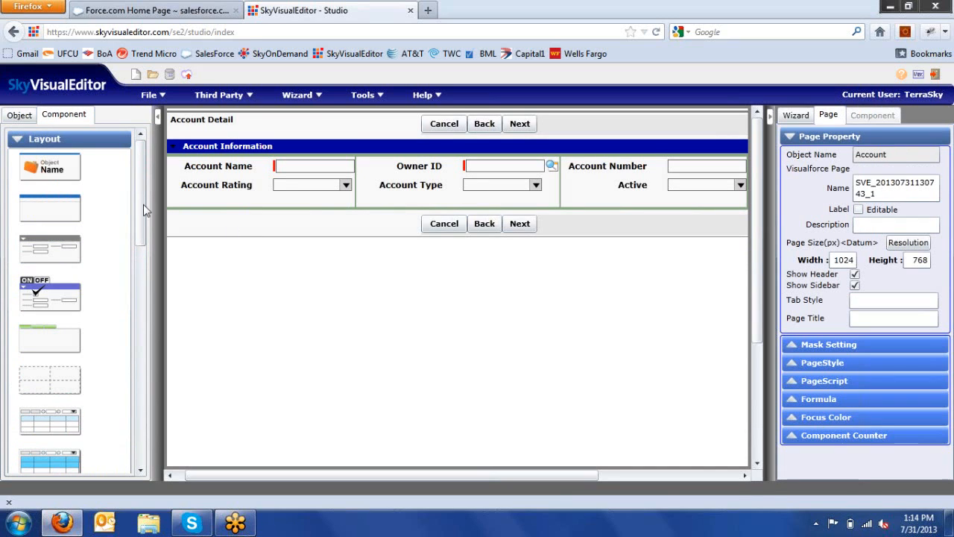
pyautogui.moveTo(138, 215); pyautogui.dragTo(145, 273)
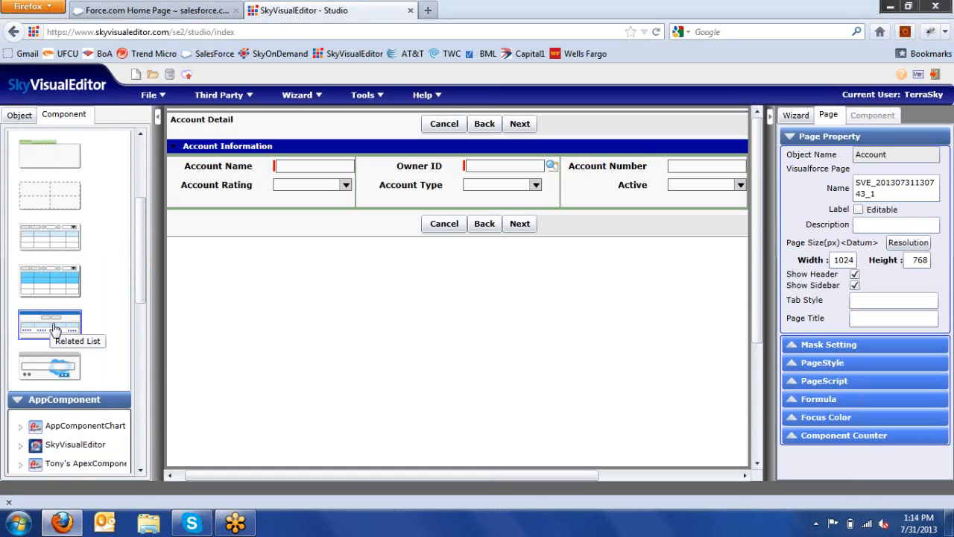
# Step: Insert two related lists below Account Detail: Activity History, then Note and Attachment
pyautogui.moveTo(51, 326); pyautogui.dragTo(204, 328)
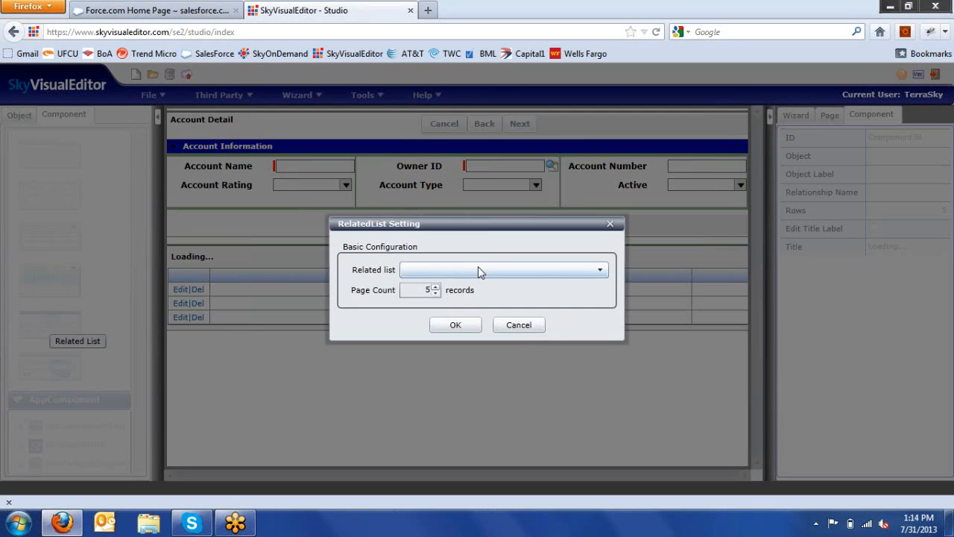
pyautogui.click(477, 270)
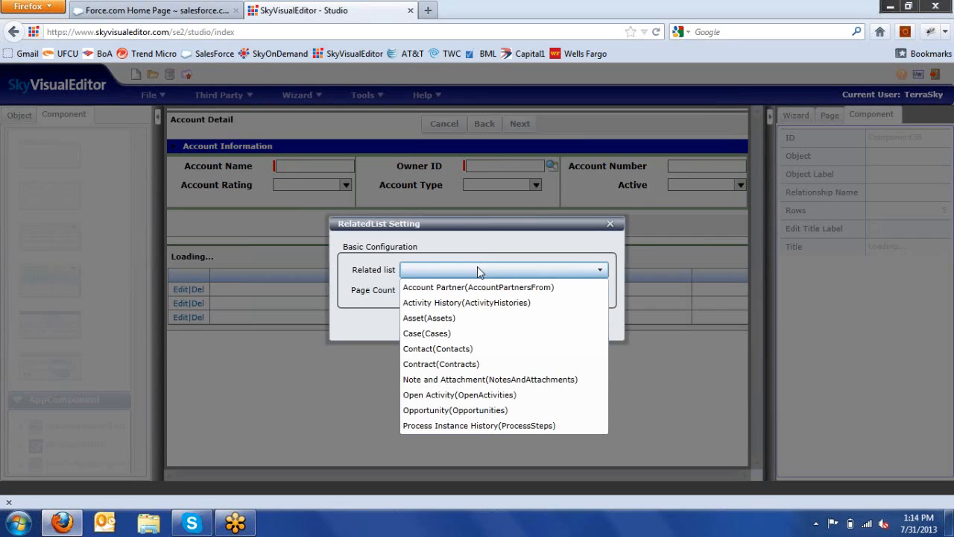
pyautogui.click(468, 304)
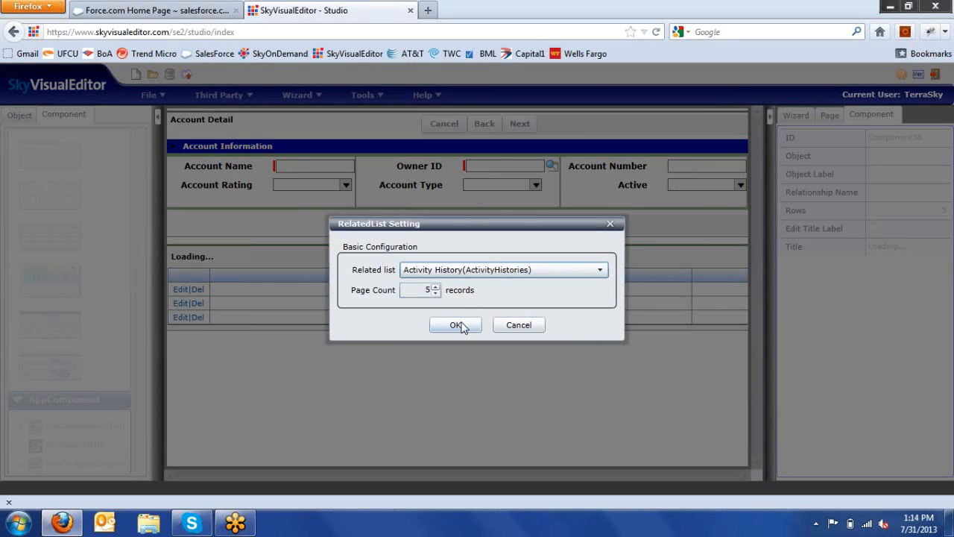
pyautogui.click(456, 325)
pyautogui.moveTo(49, 325); pyautogui.dragTo(248, 411)
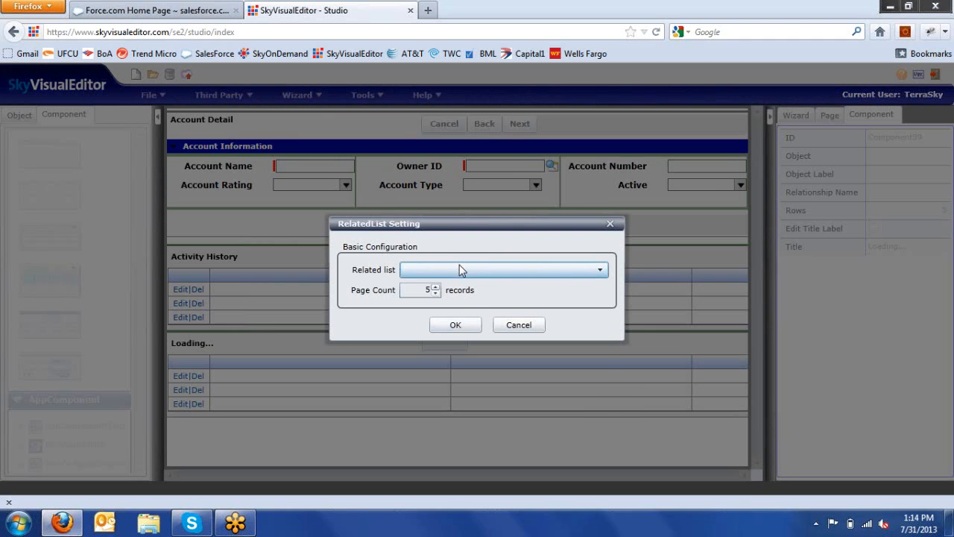
pyautogui.click(462, 270)
pyautogui.click(442, 381)
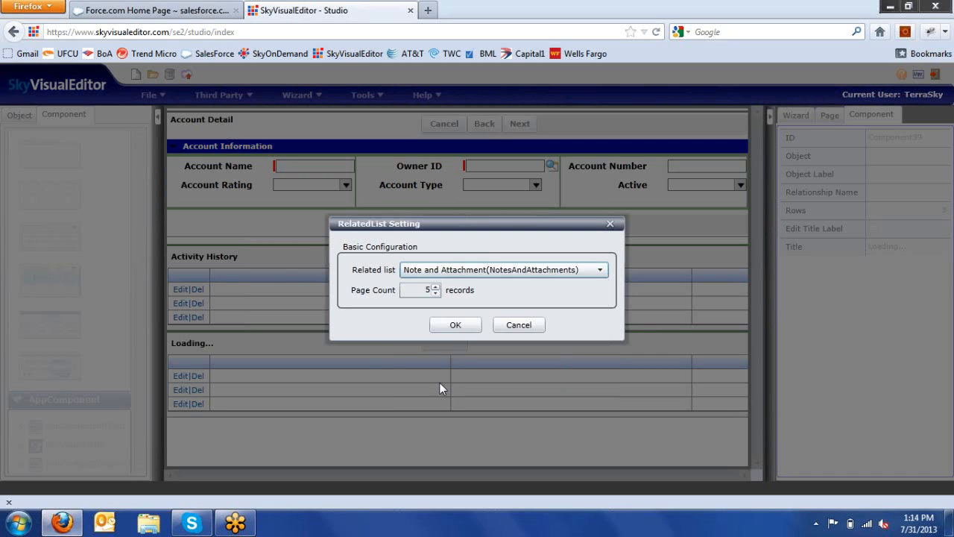
pyautogui.click(454, 323)
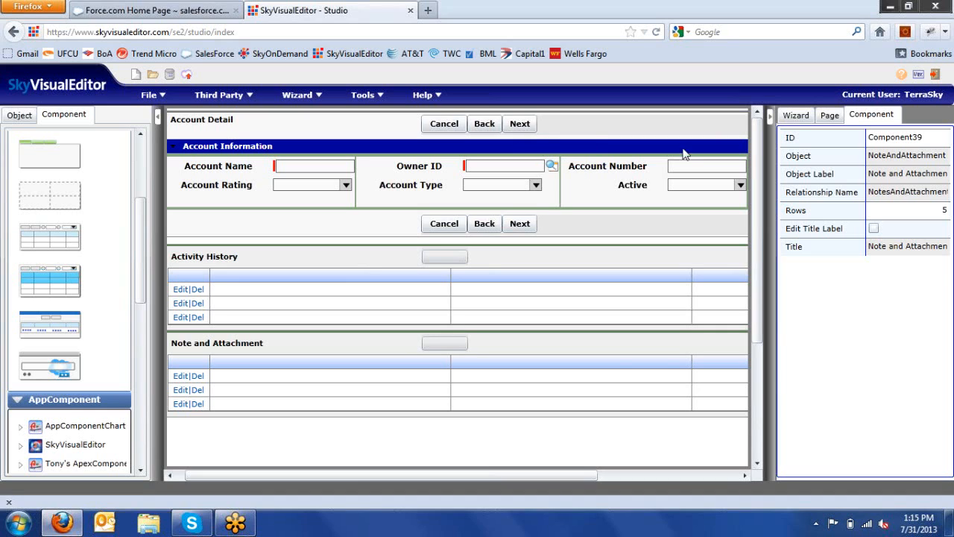
pyautogui.click(803, 121)
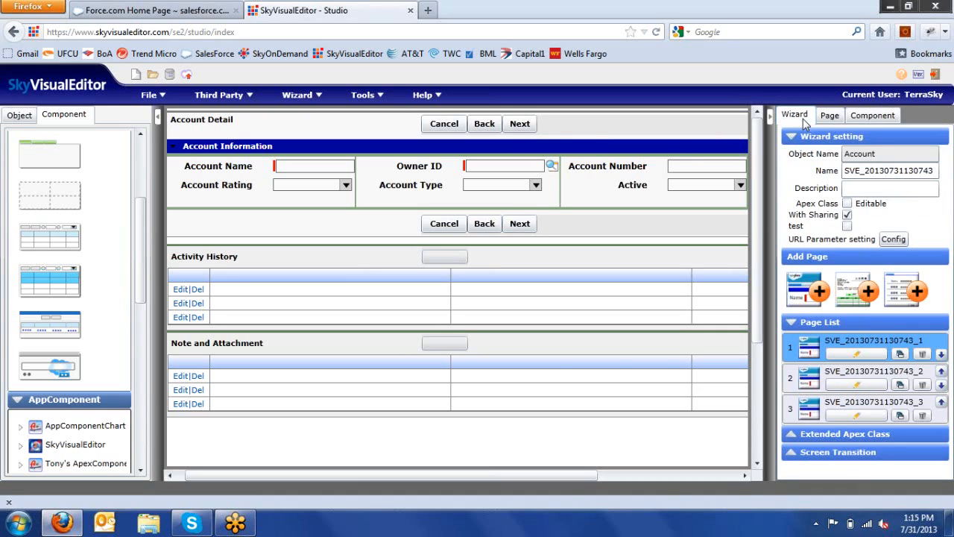
pyautogui.click(830, 386)
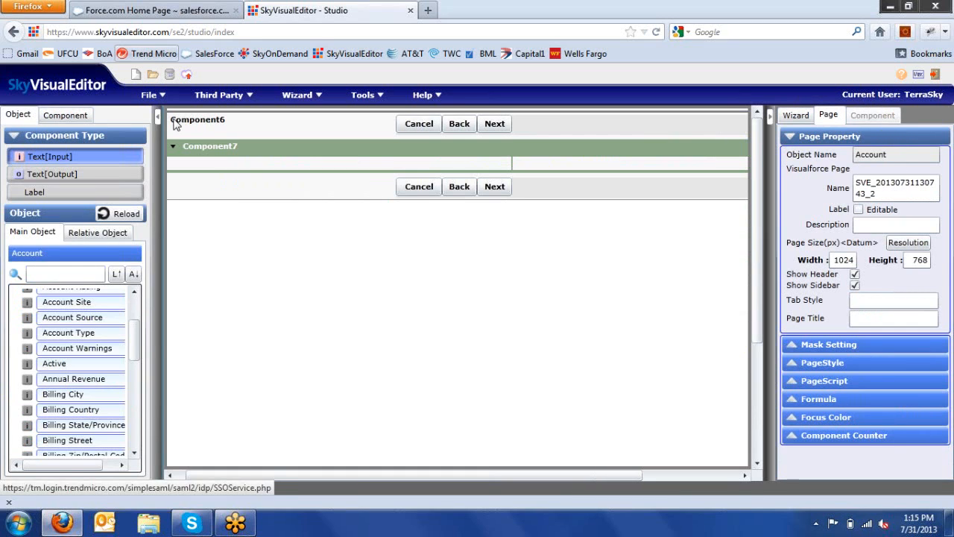
pyautogui.click(221, 146)
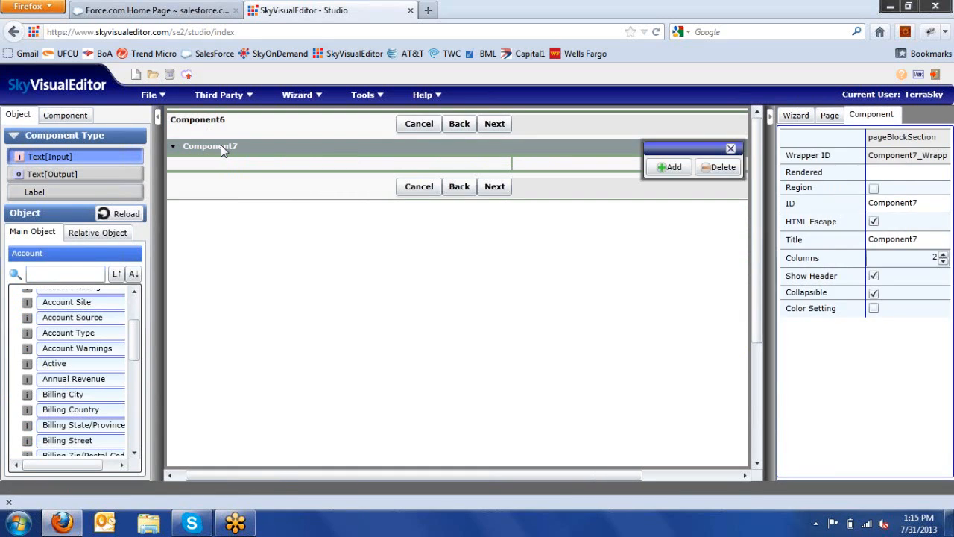
pyautogui.press('Delete')
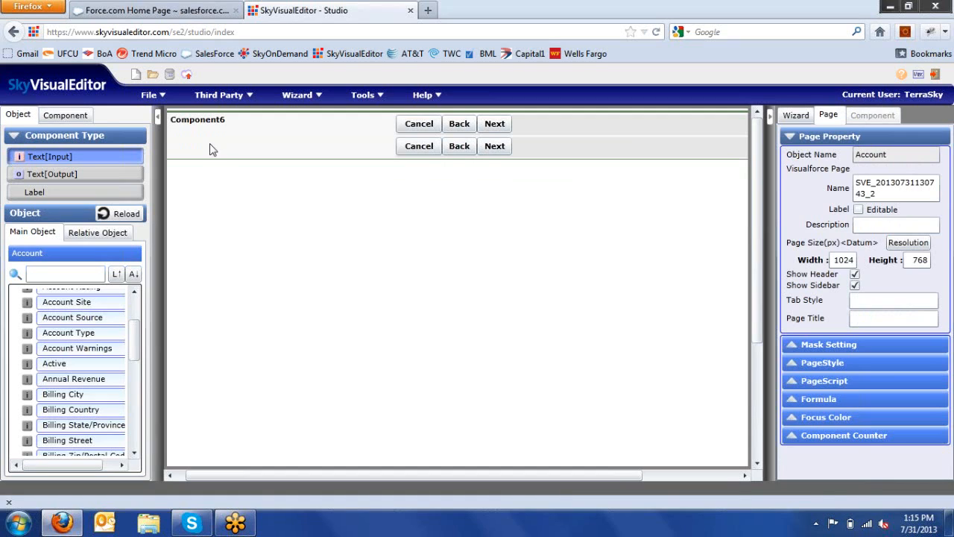
pyautogui.click(80, 118)
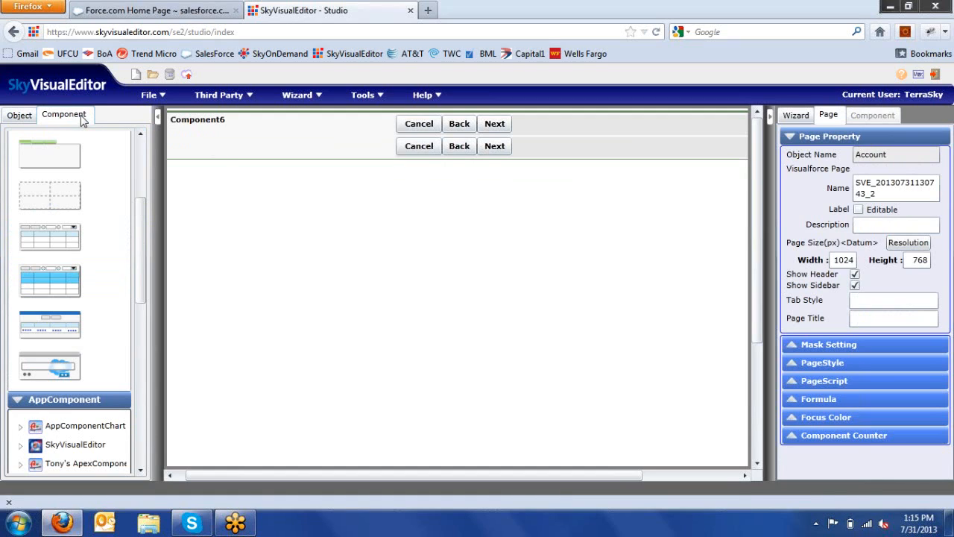
# Step: Add page block Component40 holding a Contact:Contact data table with Bulk Edit/Delete and 25-row paging
pyautogui.moveTo(139, 240); pyautogui.dragTo(134, 182)
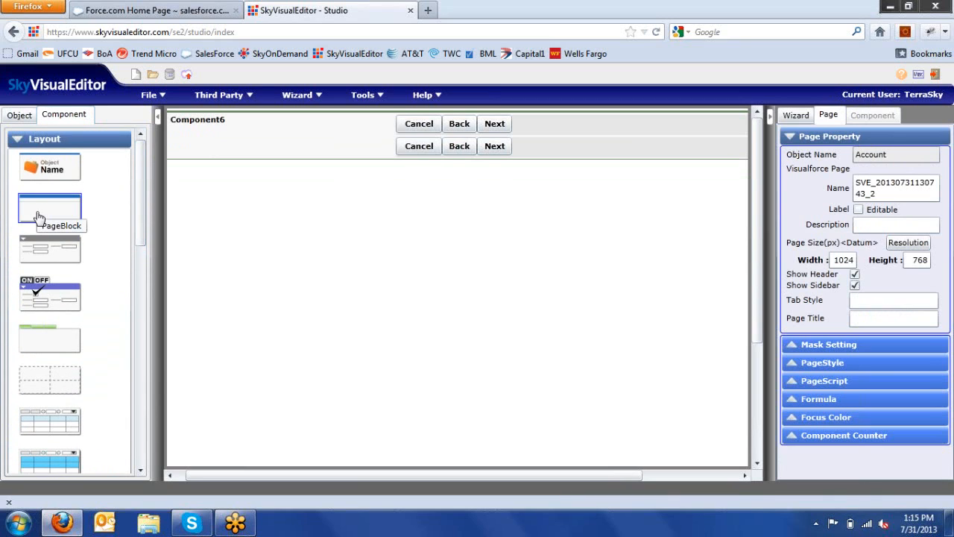
pyautogui.moveTo(37, 217); pyautogui.dragTo(210, 150)
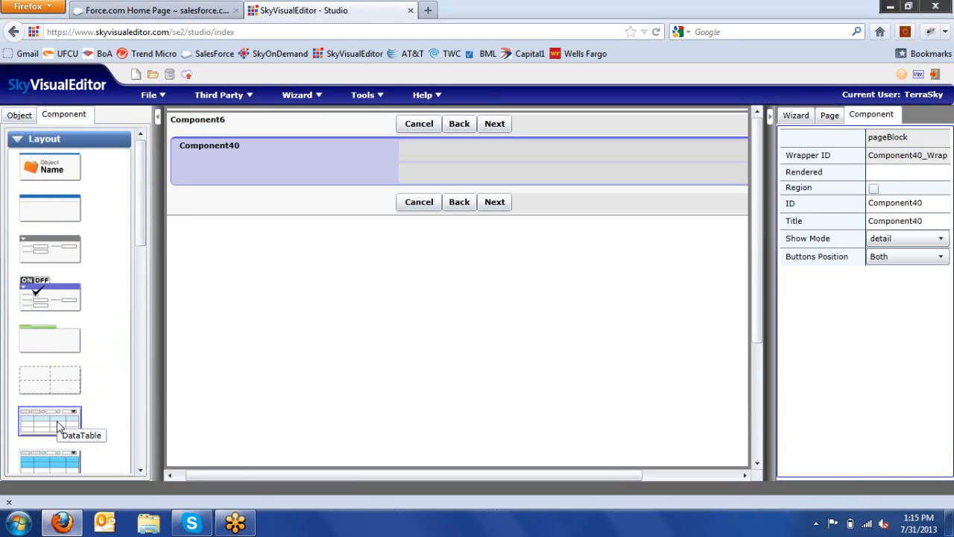
pyautogui.moveTo(58, 425); pyautogui.dragTo(321, 185)
pyautogui.click(454, 185)
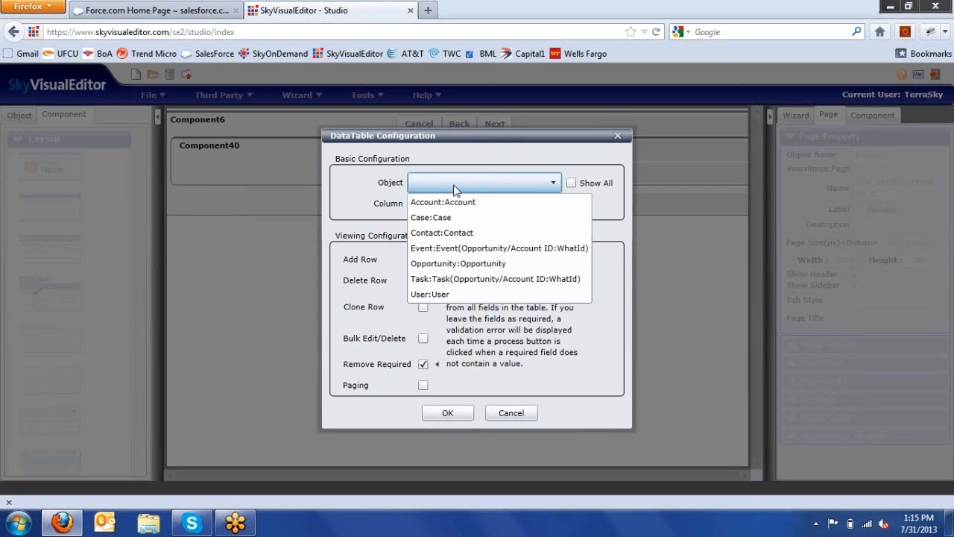
pyautogui.click(451, 232)
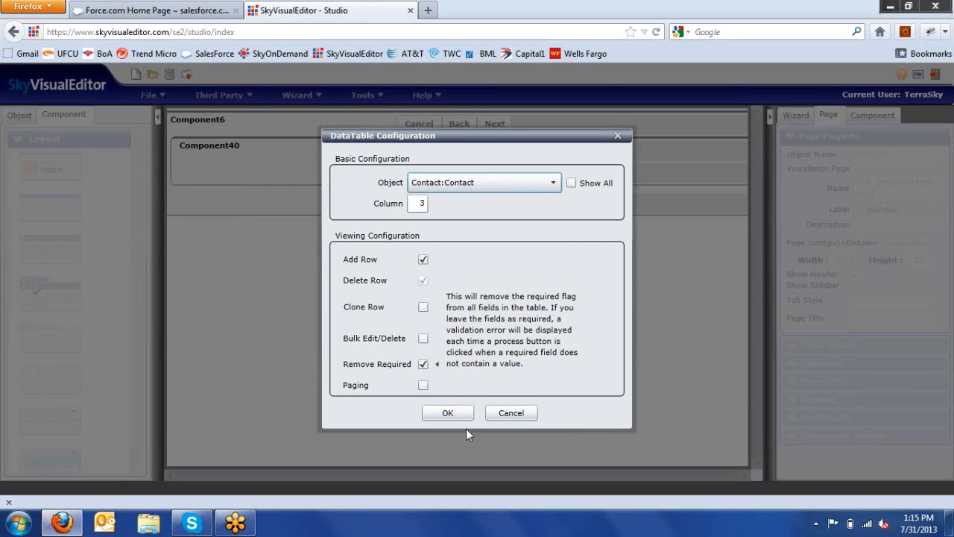
pyautogui.click(425, 340)
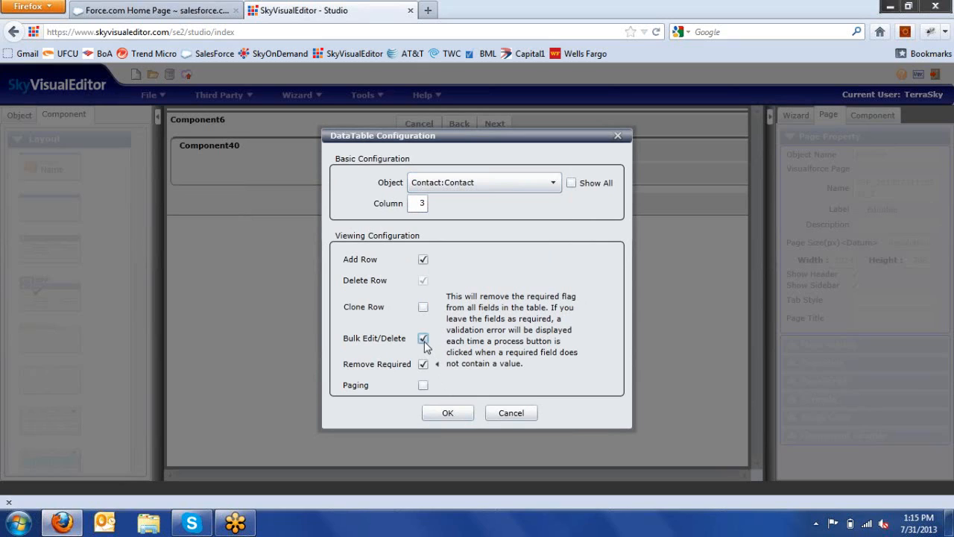
pyautogui.click(423, 387)
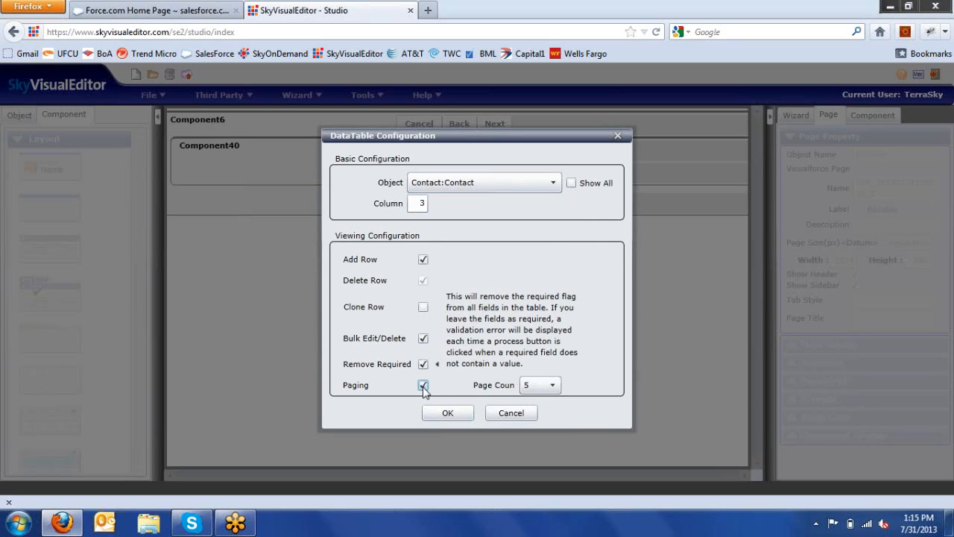
pyautogui.click(548, 391)
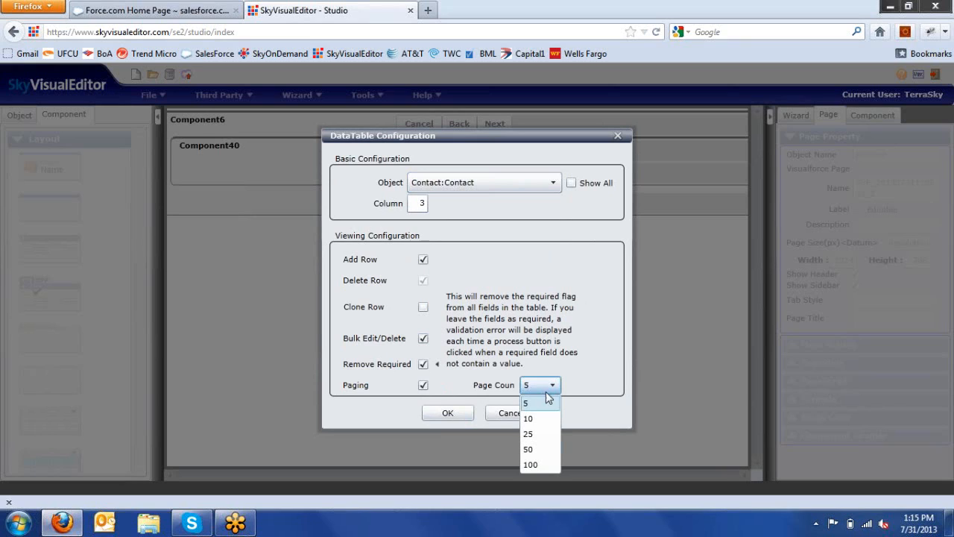
pyautogui.click(544, 436)
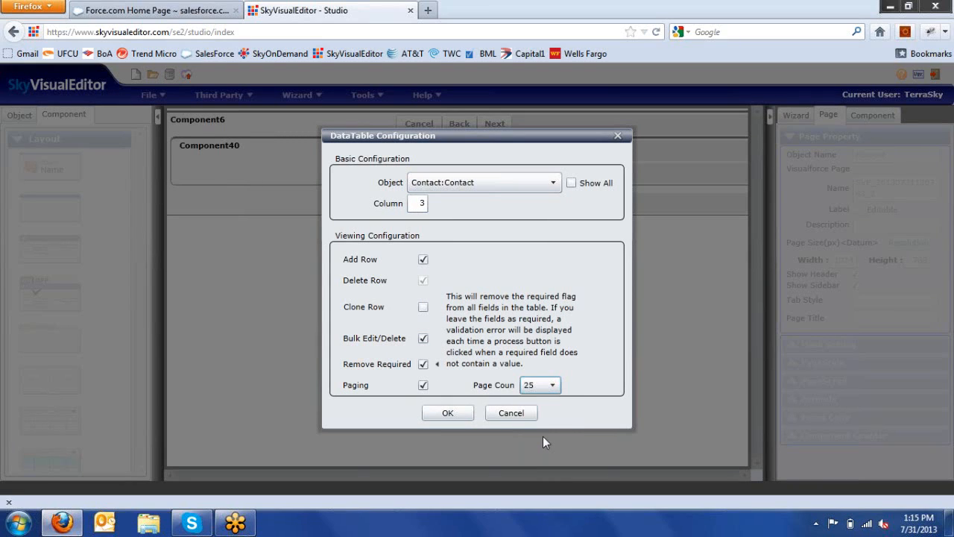
pyautogui.click(450, 413)
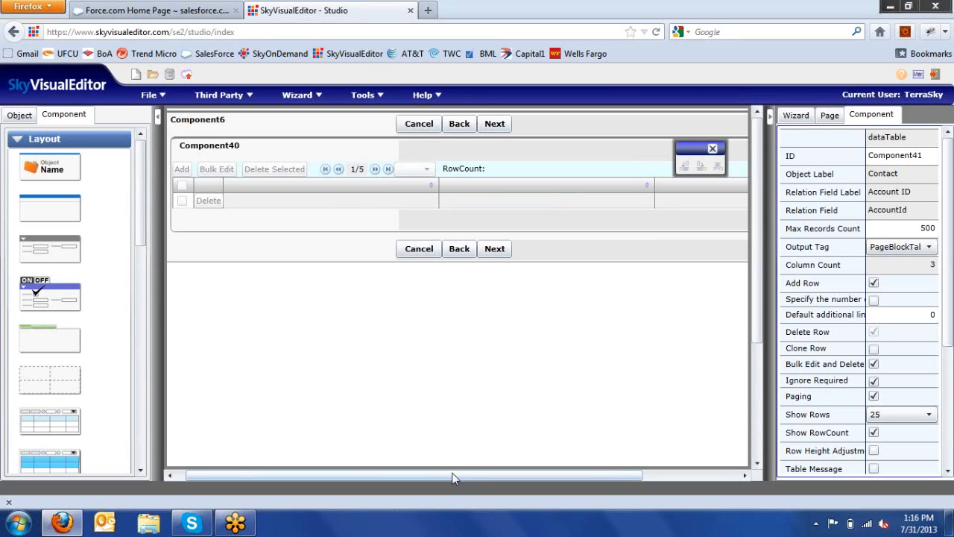
# Step: Collapse the property panel and insert extra columns into the Contact data table
pyautogui.moveTo(456, 475); pyautogui.dragTo(485, 501)
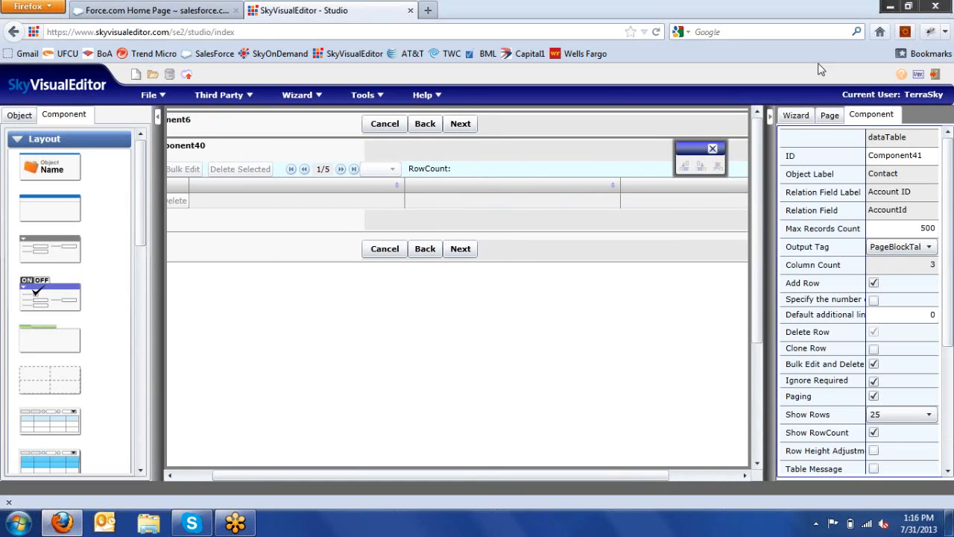
pyautogui.click(768, 116)
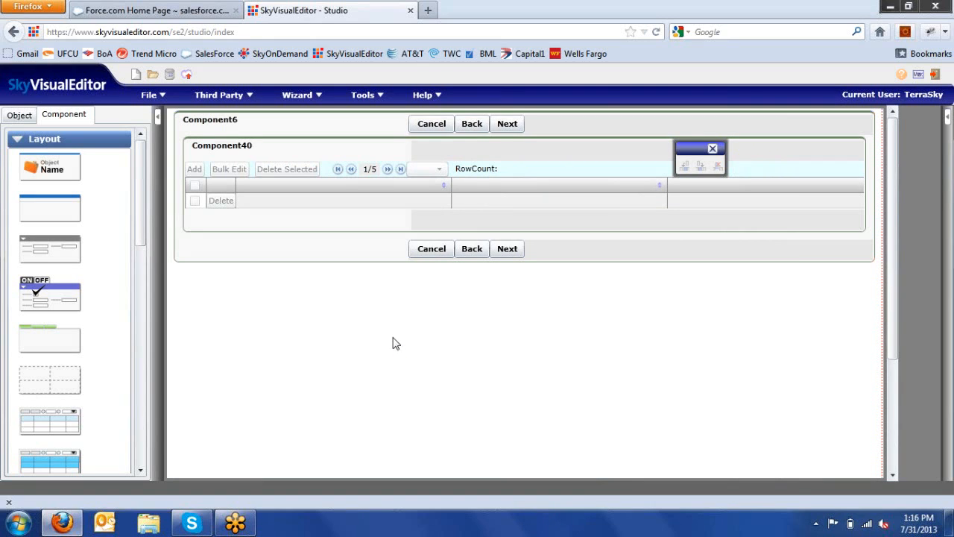
pyautogui.click(608, 191)
pyautogui.click(623, 194)
pyautogui.click(620, 193)
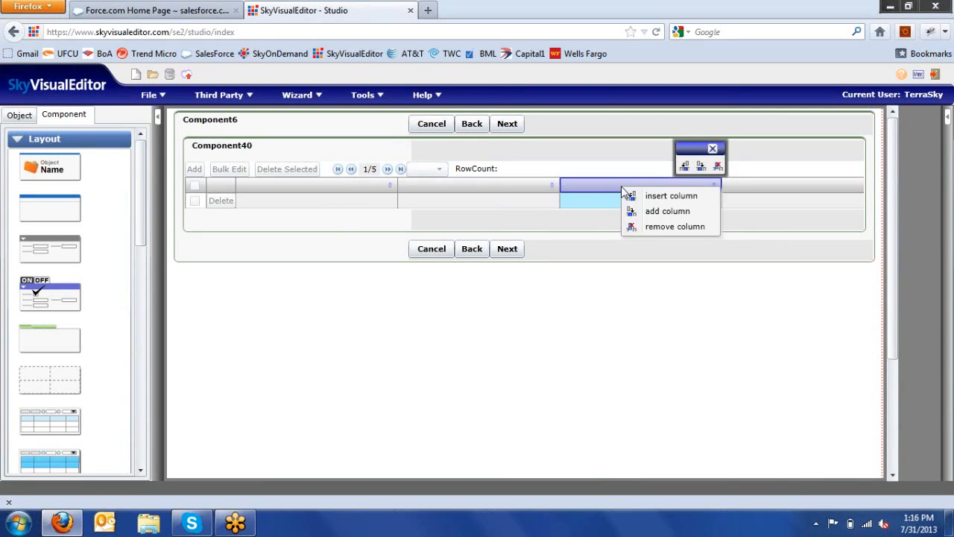
pyautogui.click(632, 197)
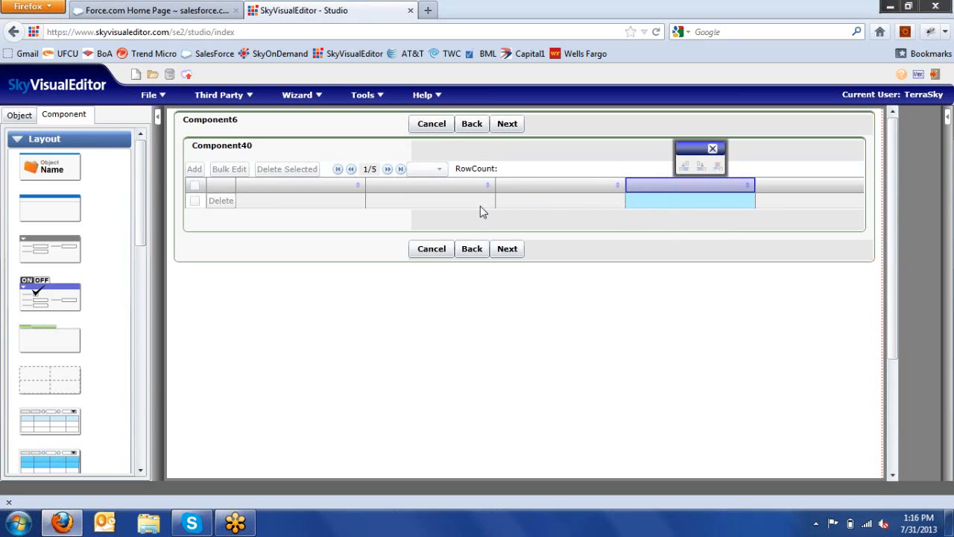
# Step: Switch the Object tab's field list to the related Contact:Contact object
pyautogui.click(20, 117)
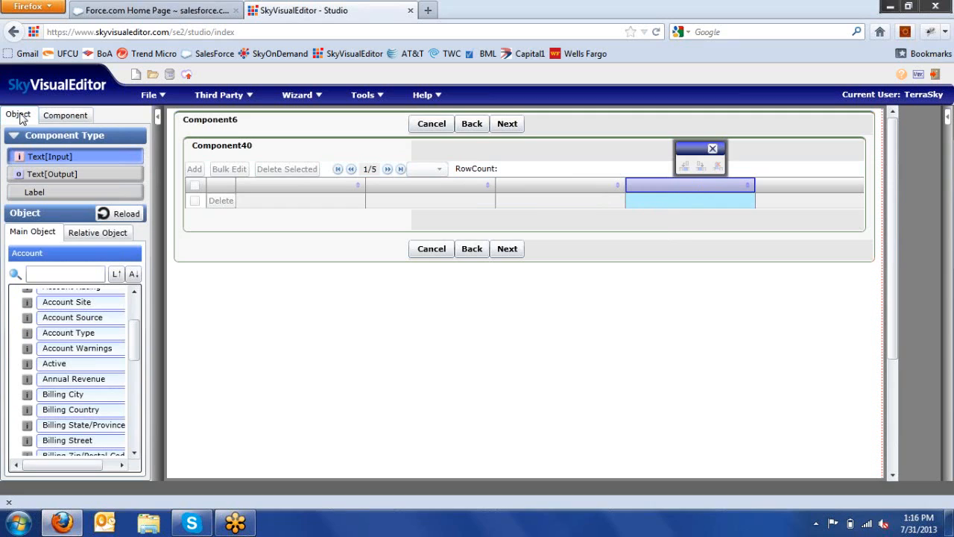
pyautogui.click(95, 233)
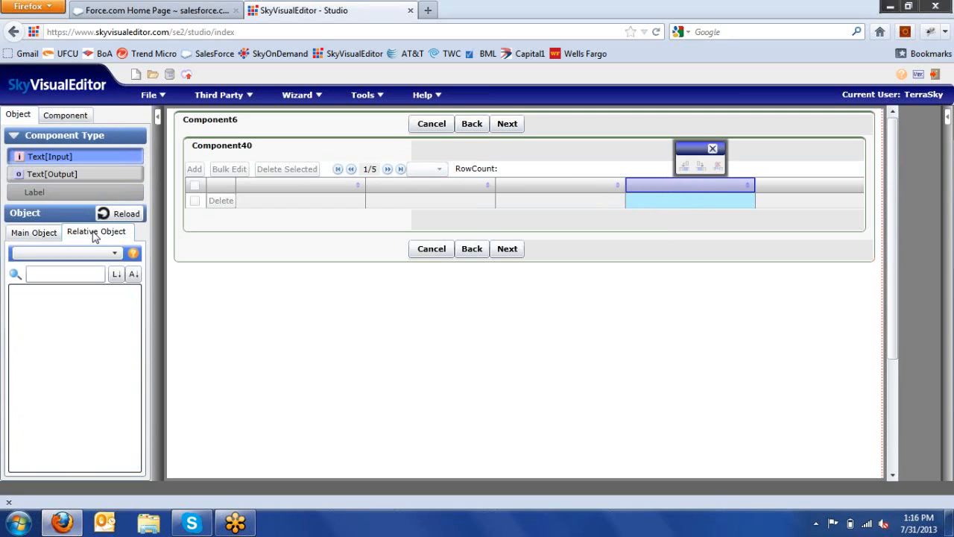
pyautogui.click(97, 253)
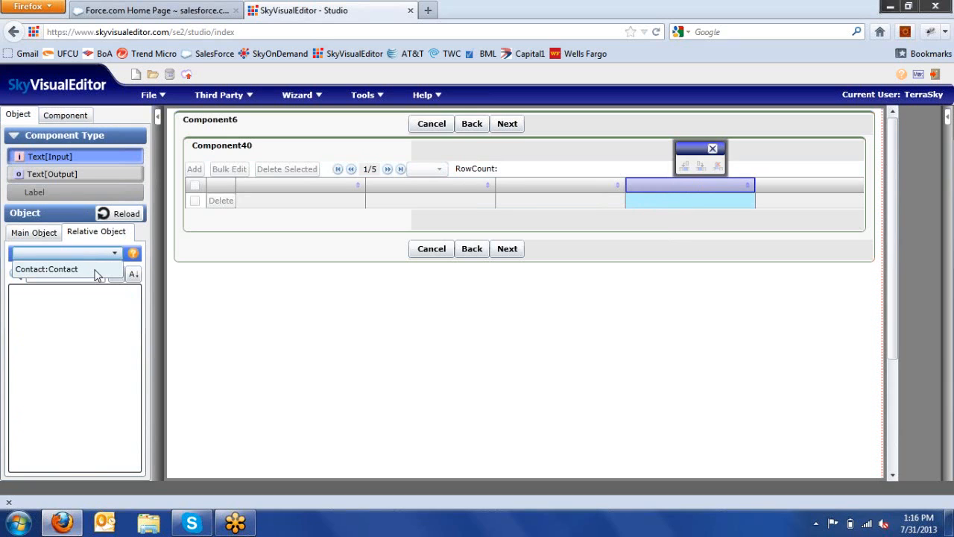
pyautogui.click(52, 269)
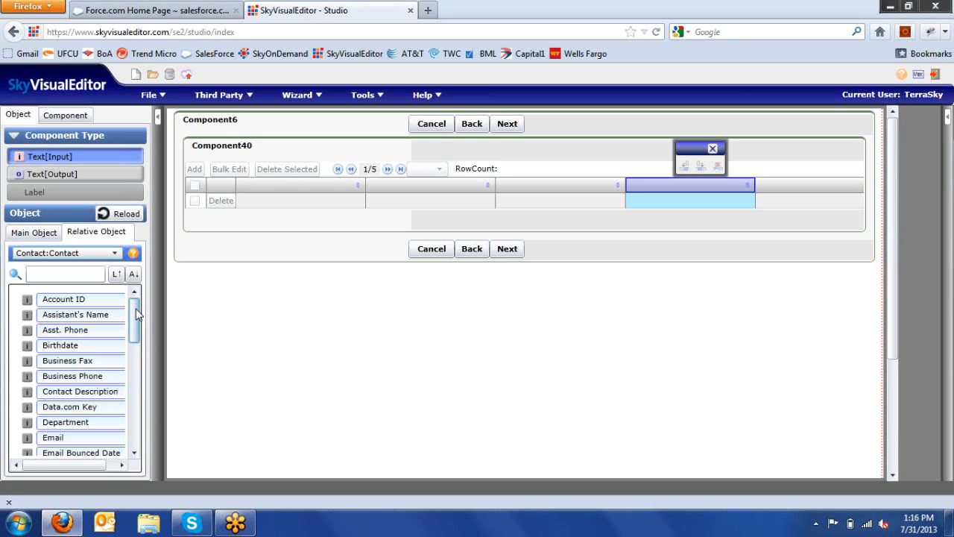
# Step: Fill the table columns with First Name, Last Name, Title, Business Phone and Email_Address
pyautogui.moveTo(136, 314); pyautogui.dragTo(335, 191)
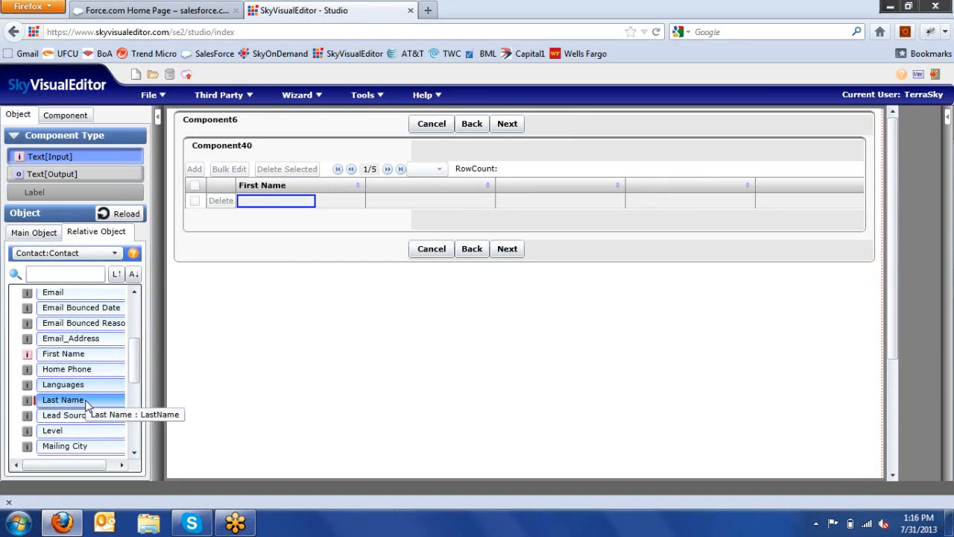
pyautogui.moveTo(87, 407); pyautogui.dragTo(439, 198)
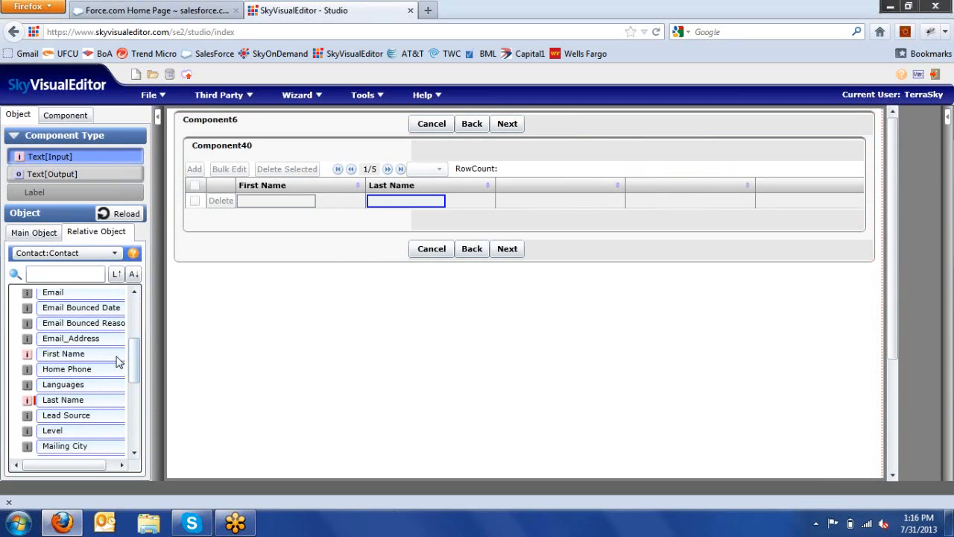
pyautogui.moveTo(71, 339); pyautogui.dragTo(571, 196)
pyautogui.scroll(1, 137, 354)
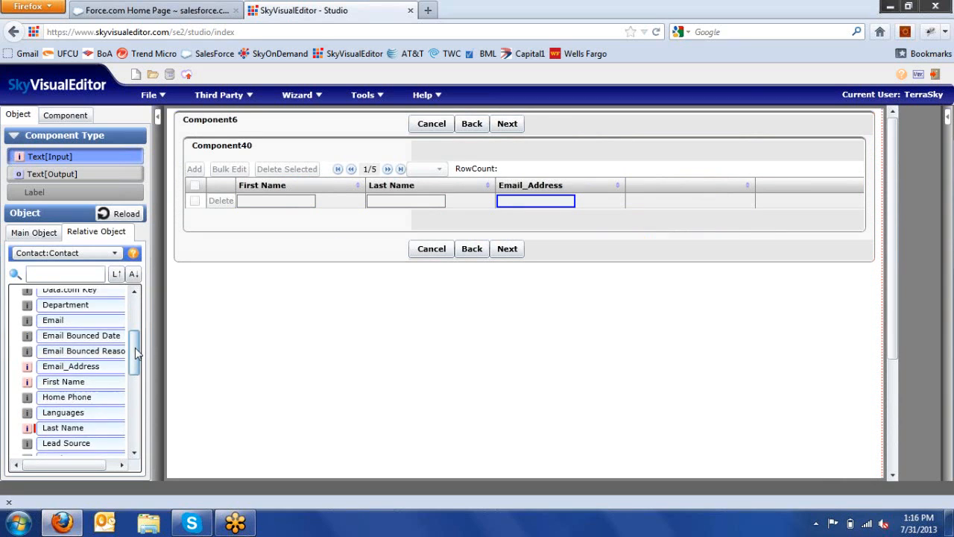
pyautogui.moveTo(137, 354); pyautogui.dragTo(131, 320)
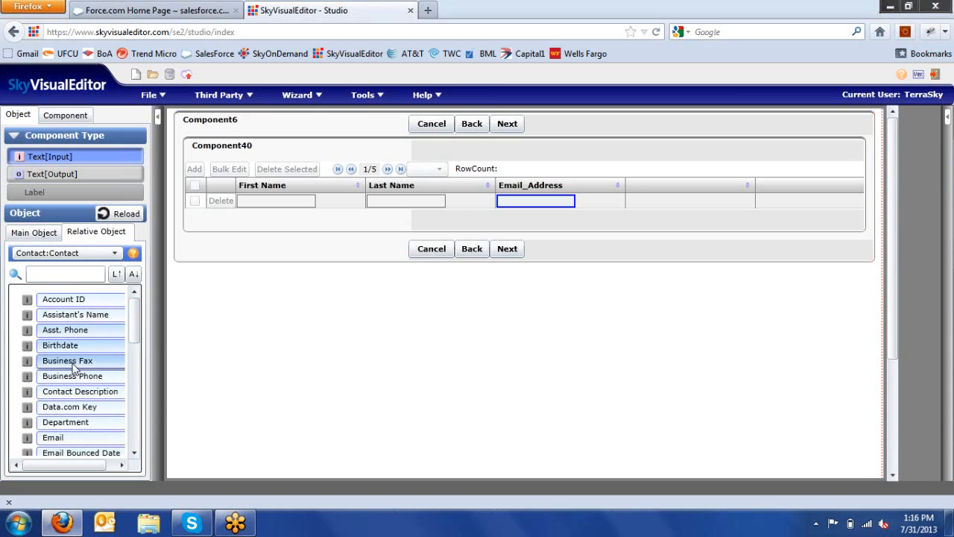
pyautogui.moveTo(72, 376); pyautogui.dragTo(663, 193)
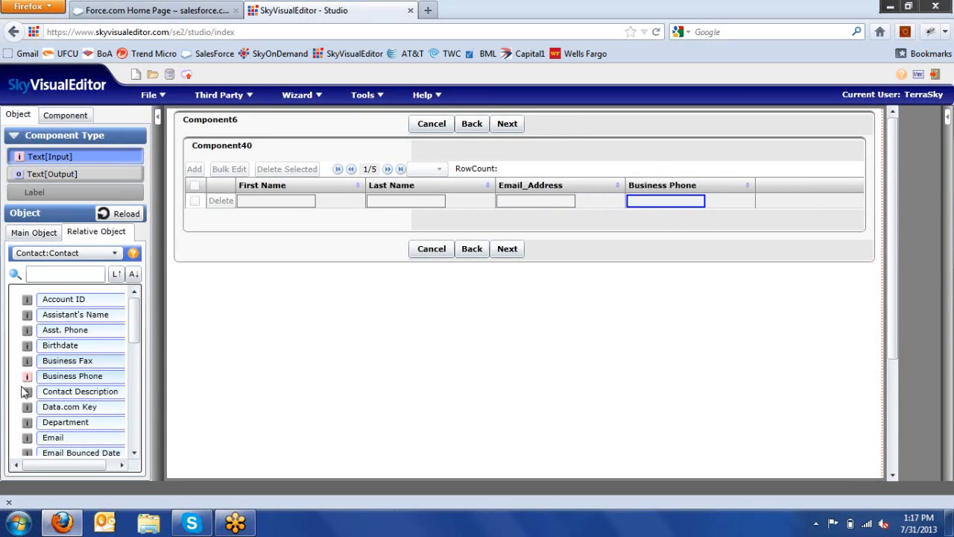
pyautogui.moveTo(137, 328); pyautogui.dragTo(544, 188)
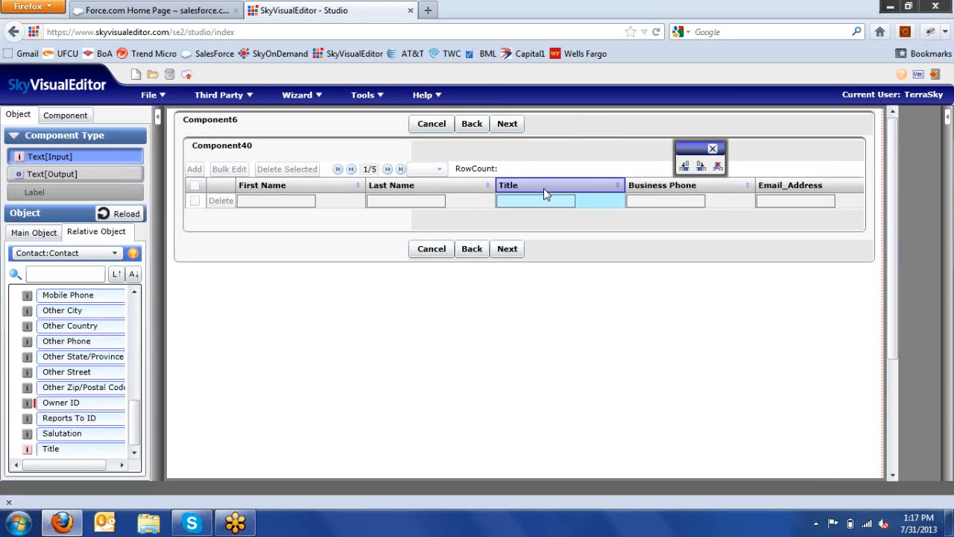
# Step: Remove the Email_Address column from the Contact data table
pyautogui.click(815, 190)
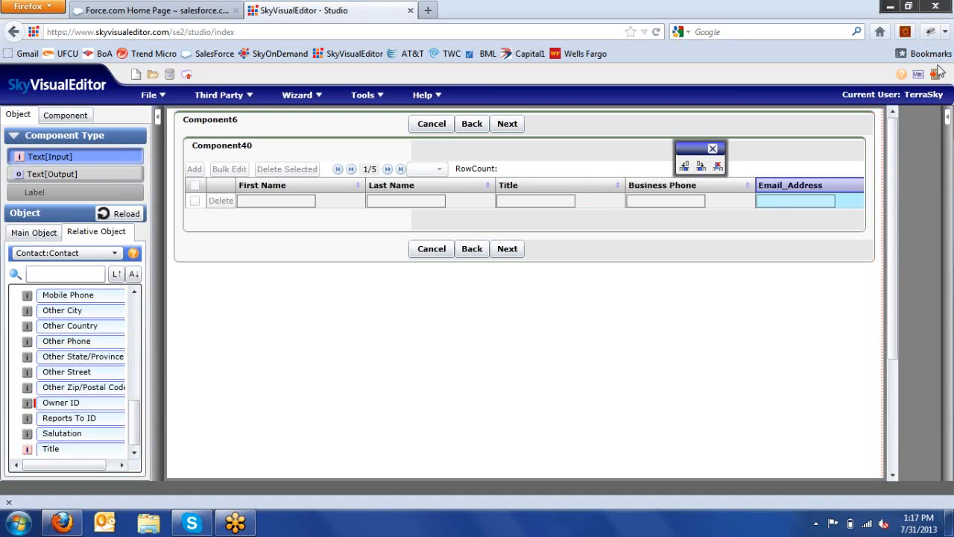
pyautogui.click(947, 118)
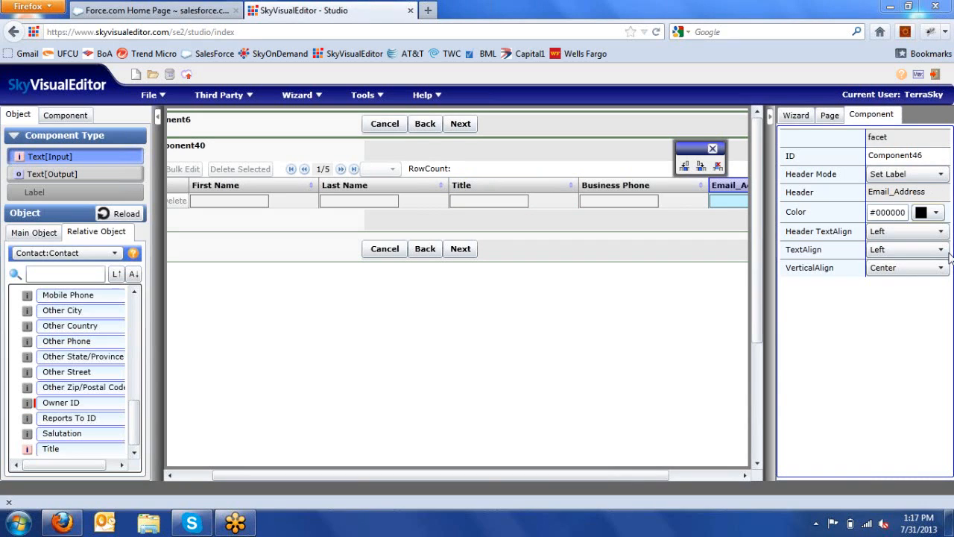
pyautogui.click(723, 203)
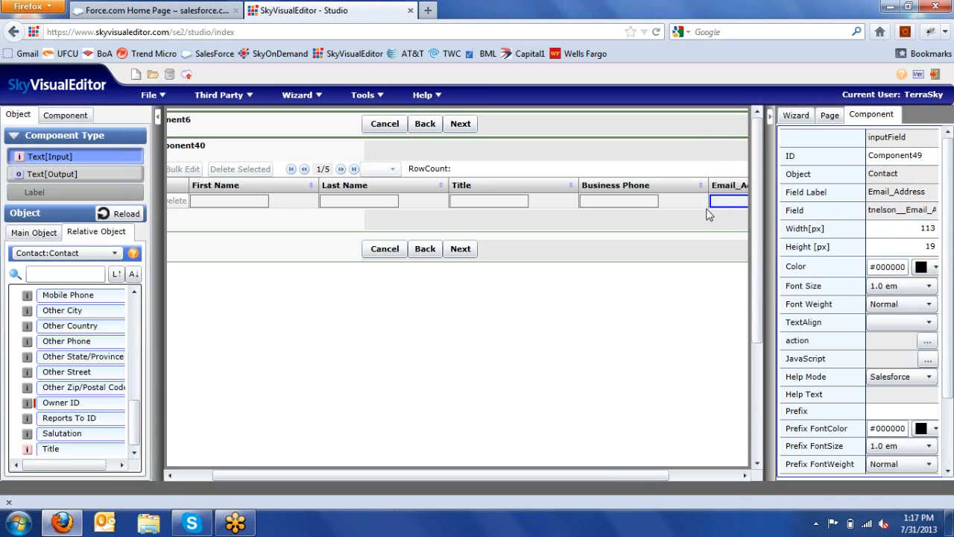
pyautogui.rightClick(738, 189)
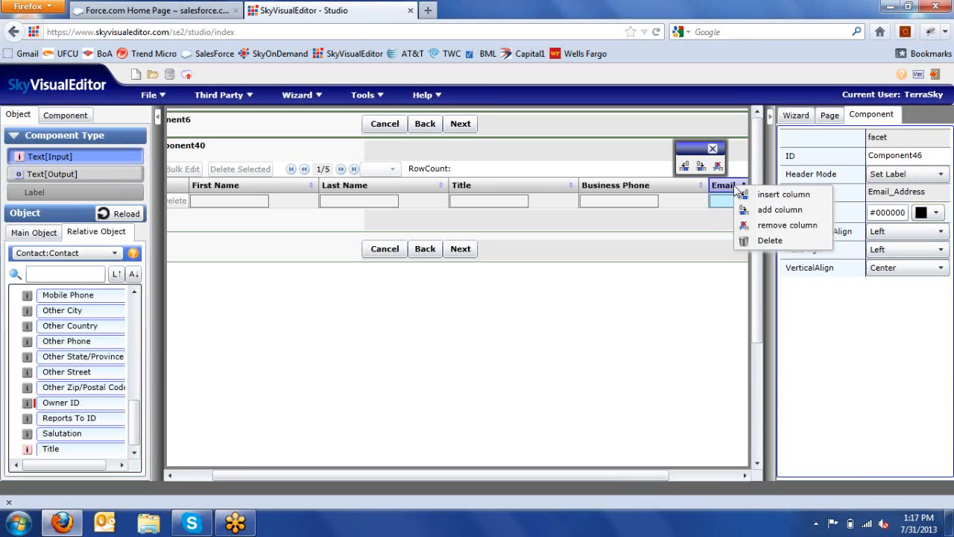
pyautogui.click(747, 226)
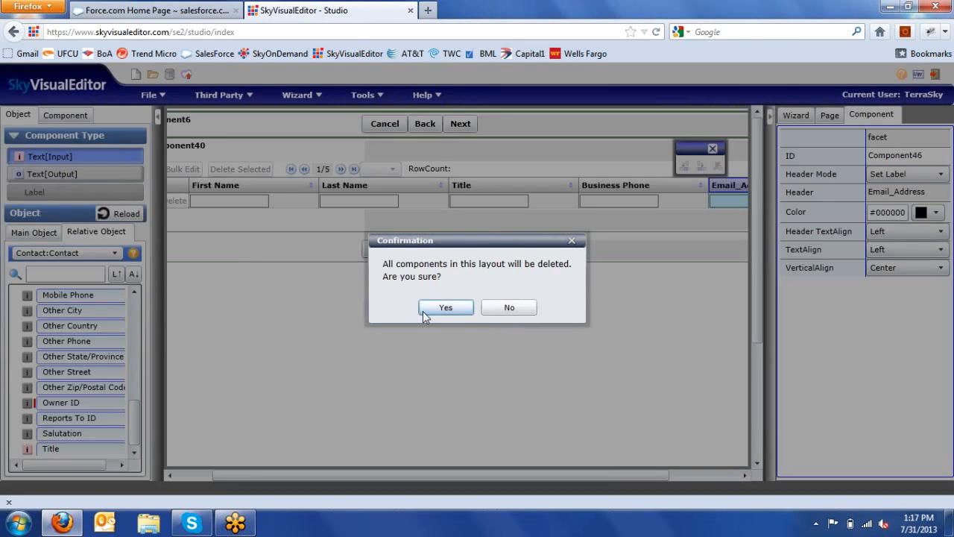
pyautogui.click(445, 307)
# Step: Delete the Business Phone column and add a standard Email column after Title
pyautogui.moveTo(135, 425); pyautogui.dragTo(136, 344)
pyautogui.moveTo(53, 366); pyautogui.dragTo(717, 196)
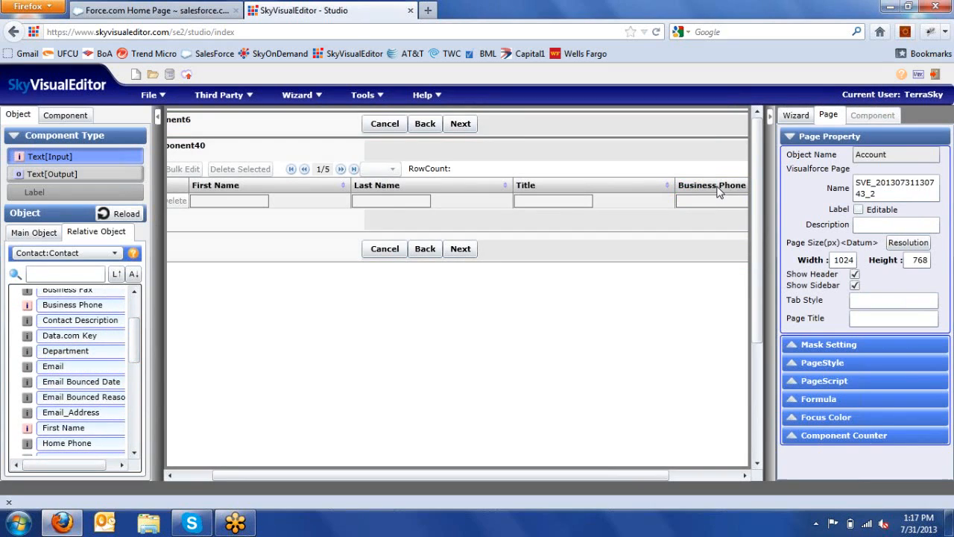
pyautogui.rightClick(720, 193)
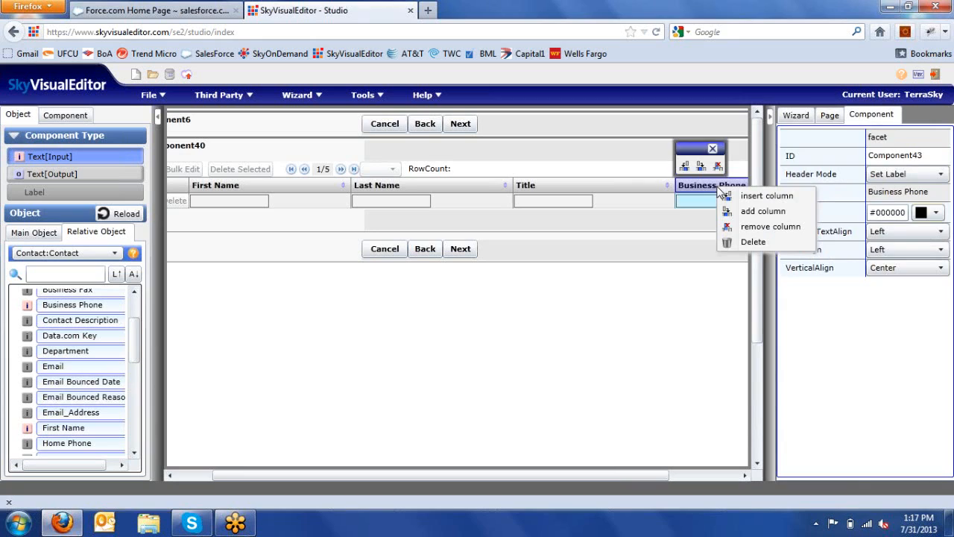
pyautogui.click(731, 243)
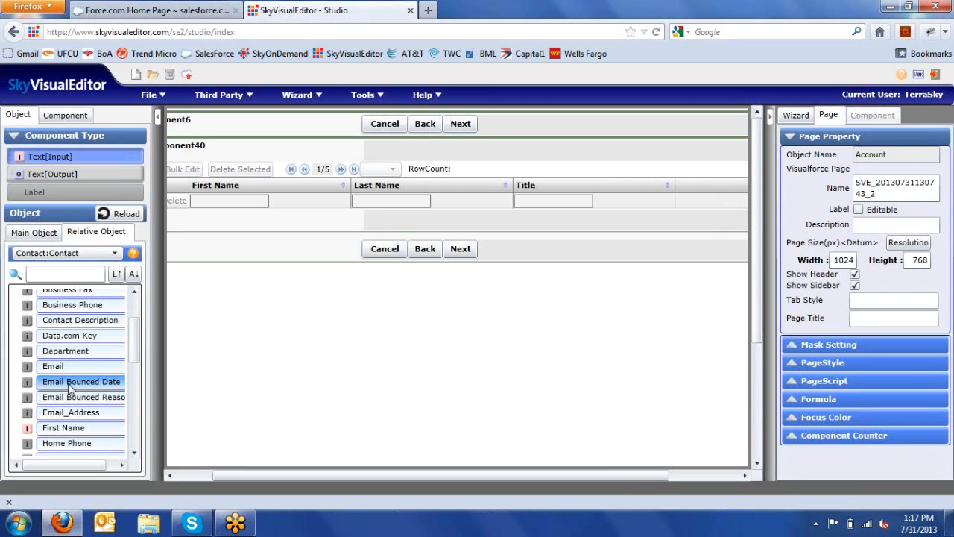
pyautogui.moveTo(72, 375); pyautogui.dragTo(729, 200)
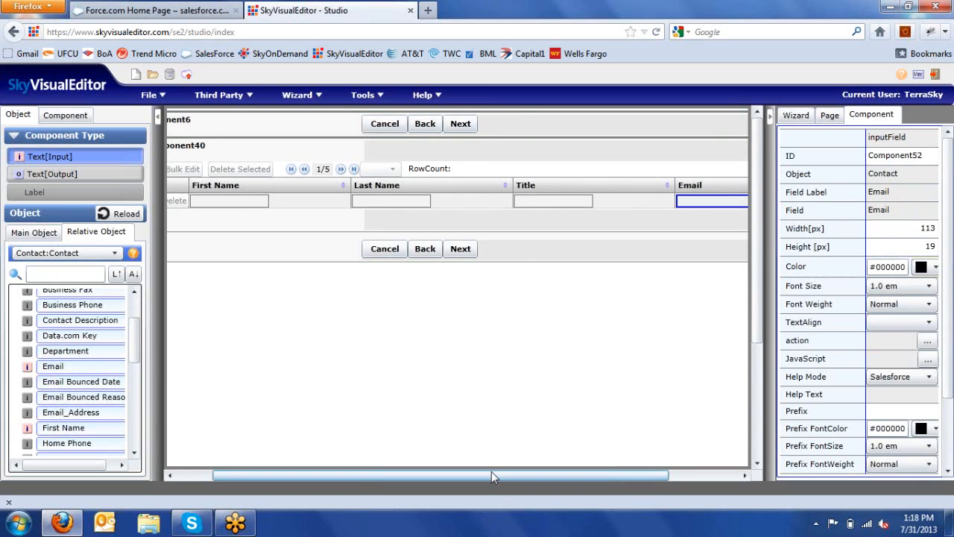
pyautogui.moveTo(491, 471); pyautogui.dragTo(377, 476)
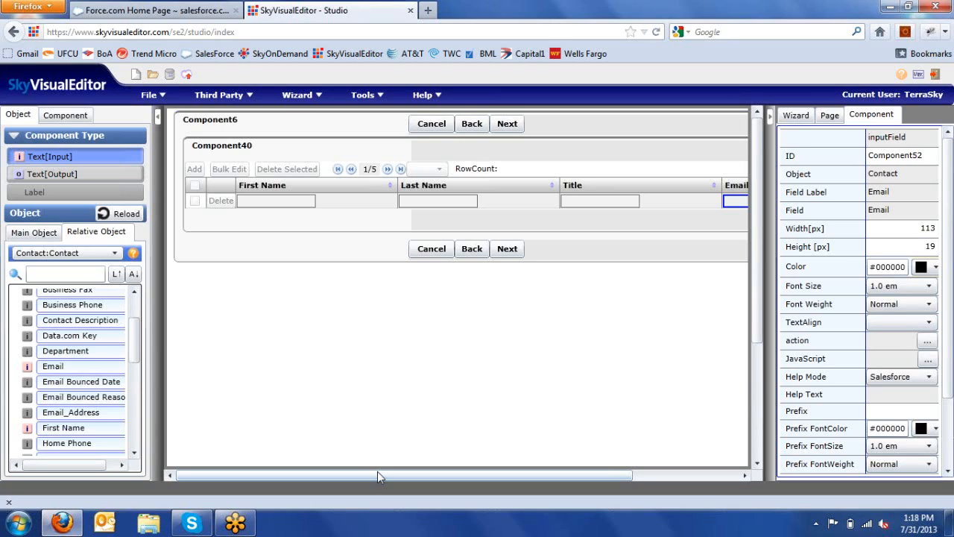
pyautogui.click(137, 178)
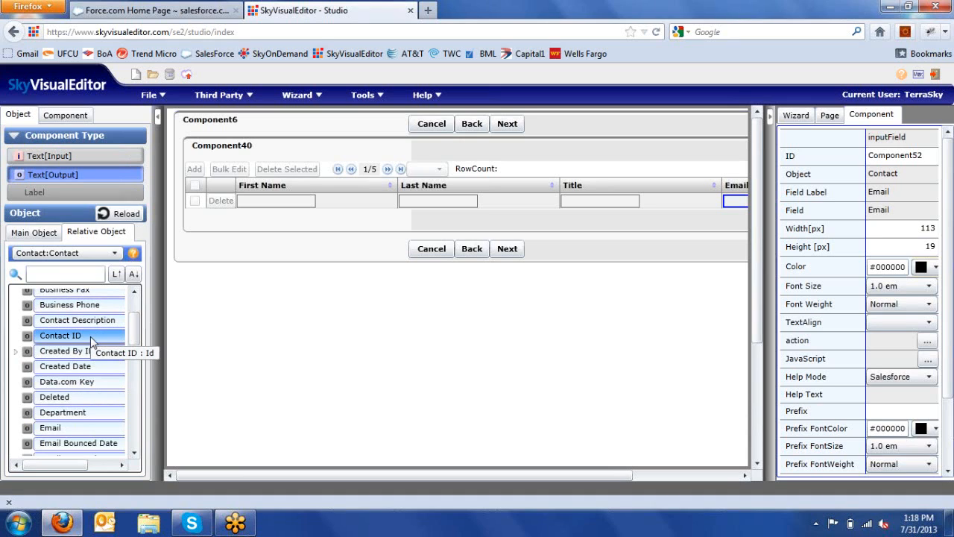
pyautogui.moveTo(91, 341); pyautogui.dragTo(72, 352)
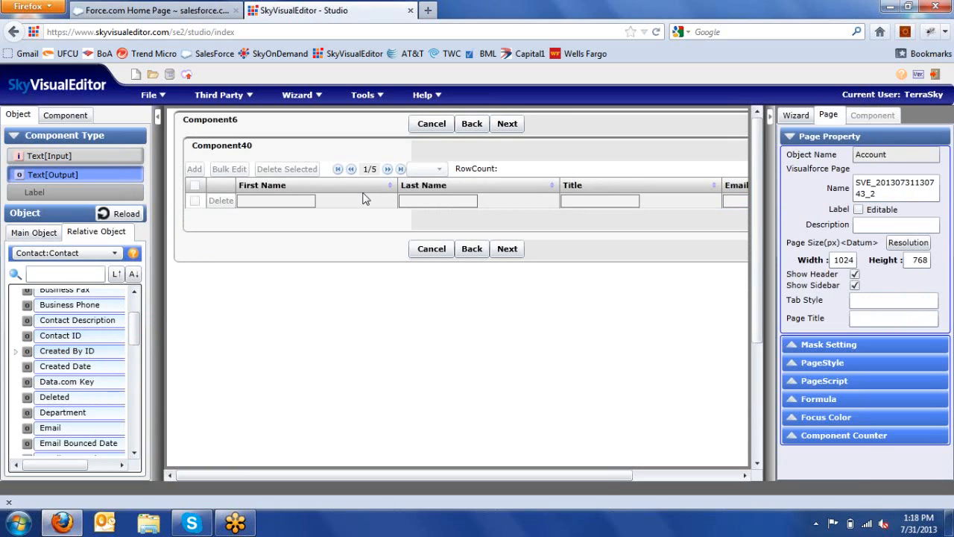
pyautogui.rightClick(362, 189)
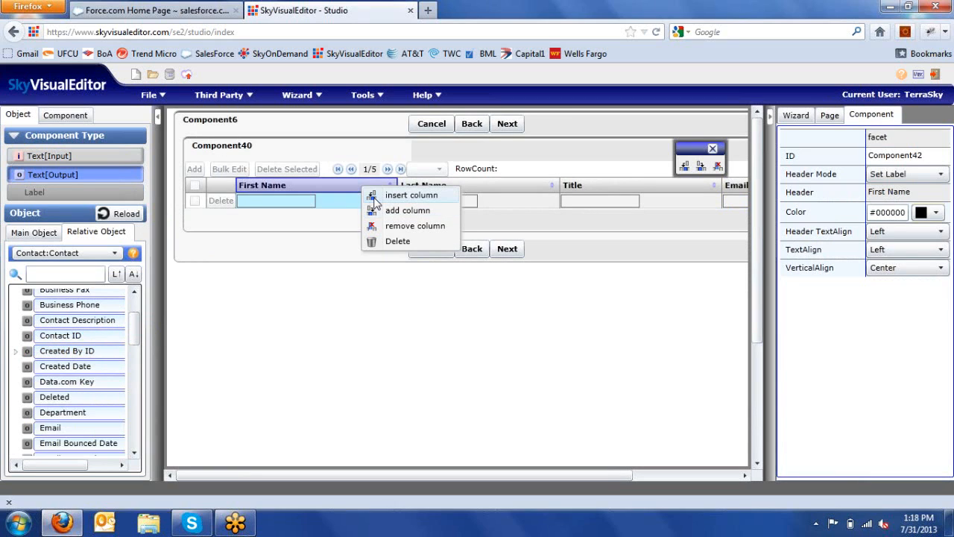
pyautogui.click(373, 198)
pyautogui.moveTo(67, 300); pyautogui.dragTo(299, 198)
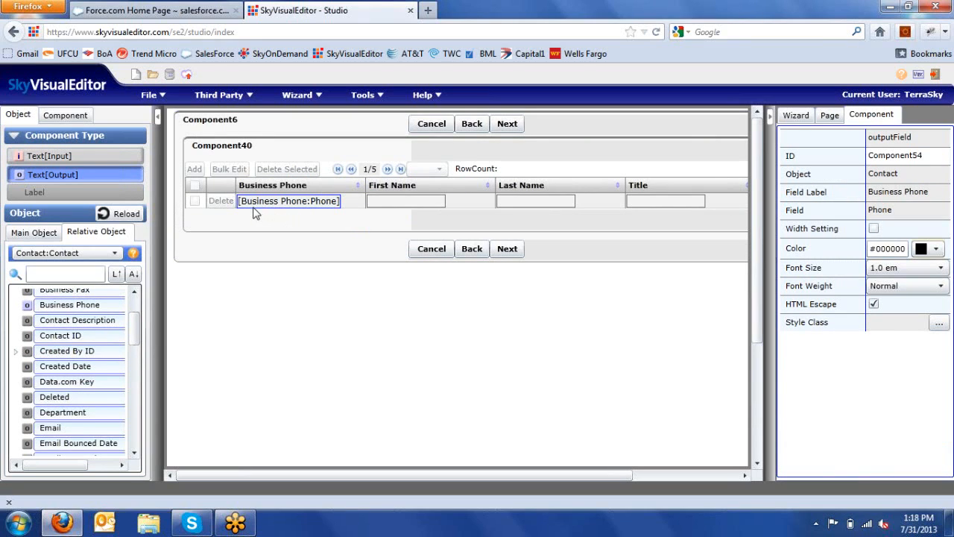
pyautogui.rightClick(296, 189)
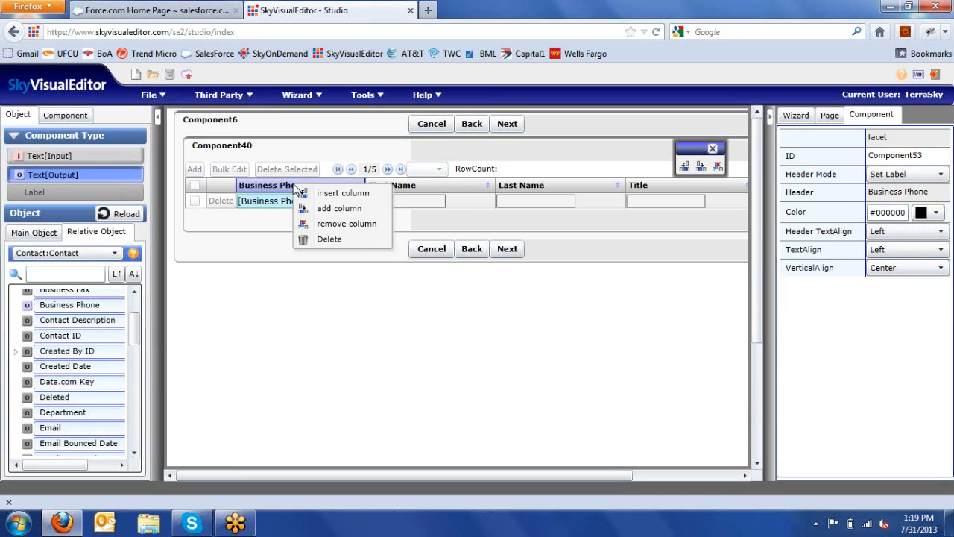
pyautogui.click(307, 226)
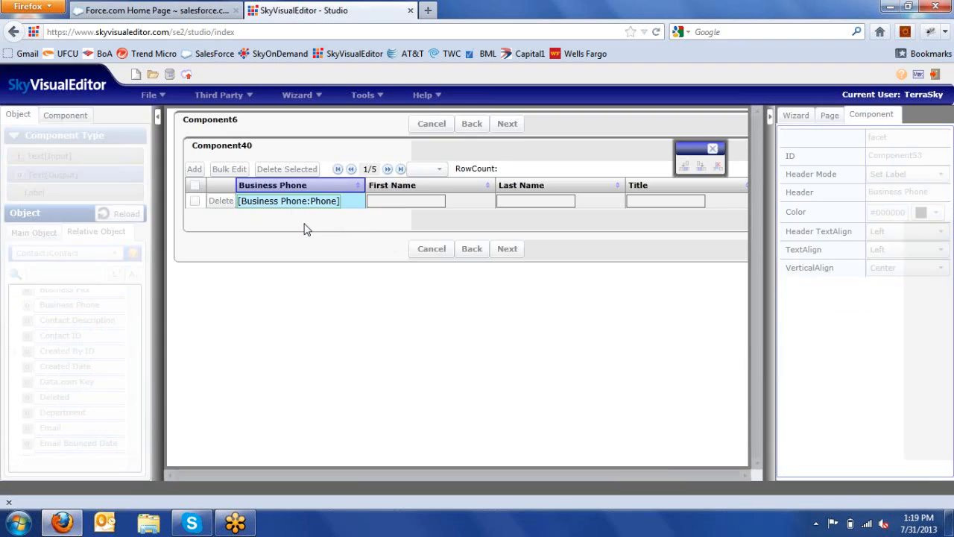
pyautogui.click(445, 307)
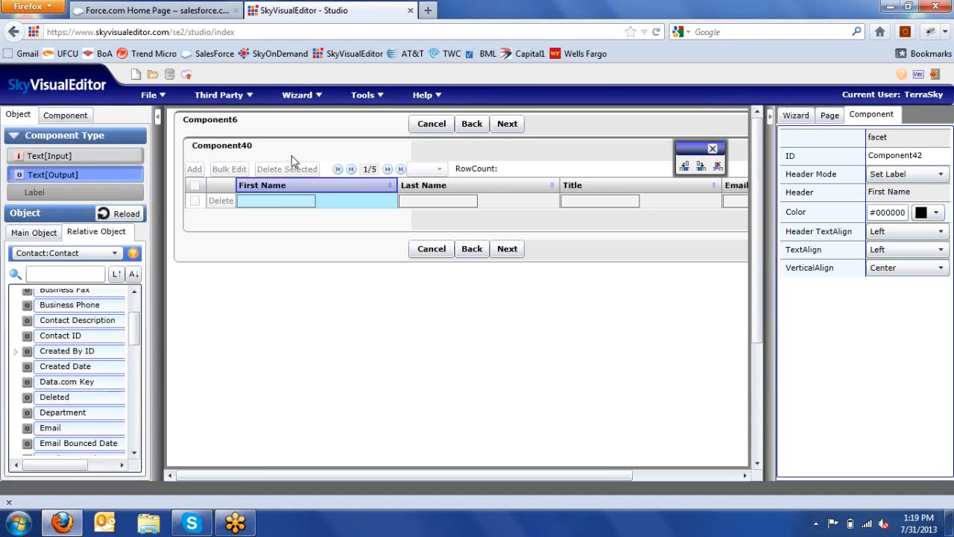
pyautogui.click(292, 150)
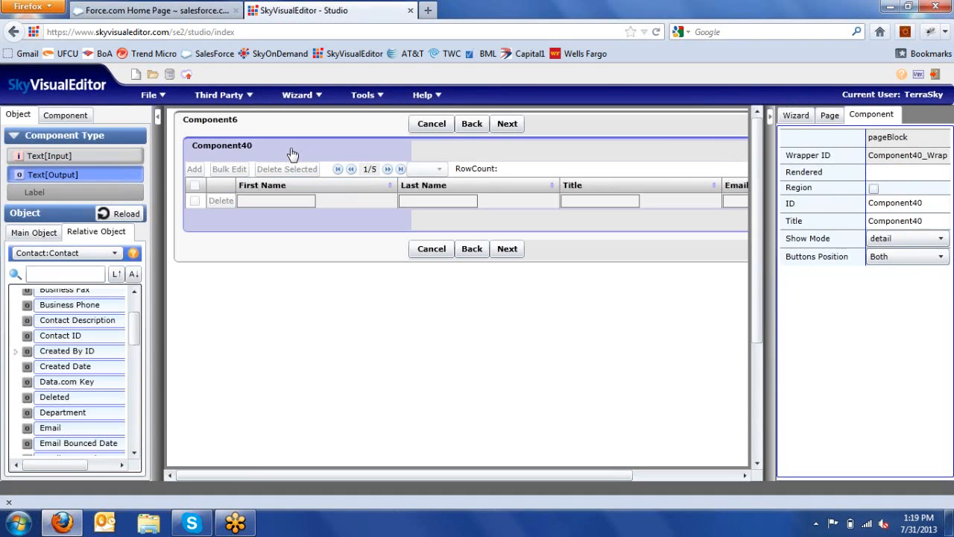
# Step: Title the inner table block Component40 'Contact Data'
pyautogui.click(936, 221)
pyautogui.doubleClick(914, 221)
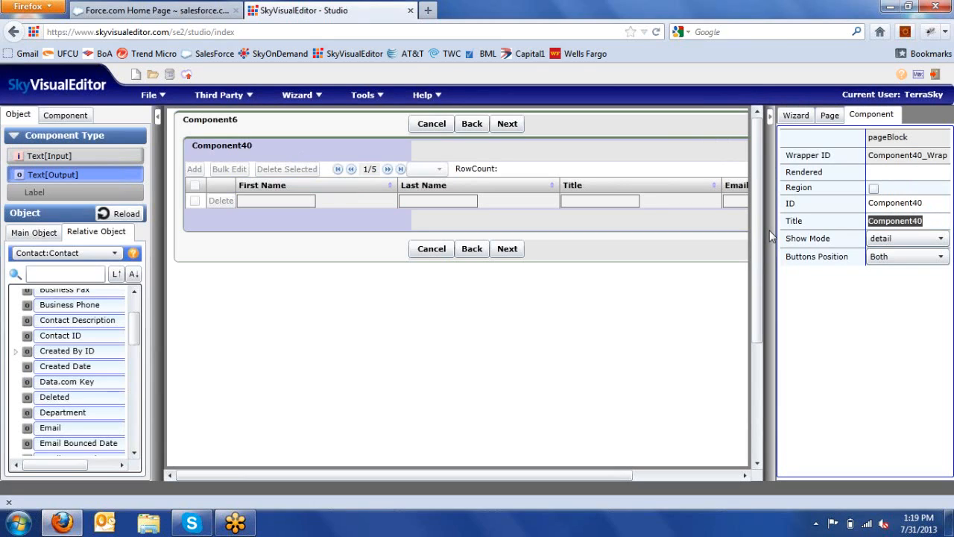
pyautogui.write('Con')
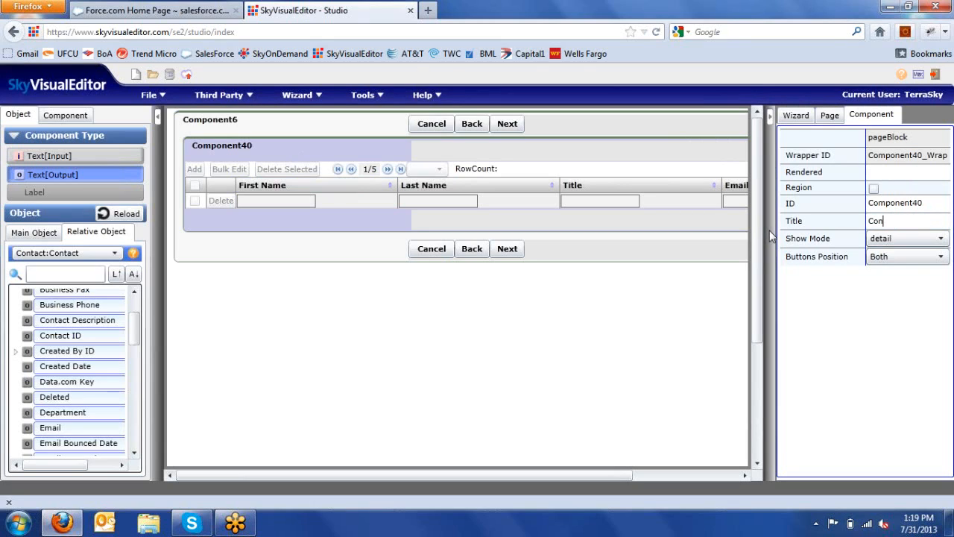
pyautogui.write('tact Data')
# Step: Title the outer block Component6 'Contacts'
pyautogui.click(361, 127)
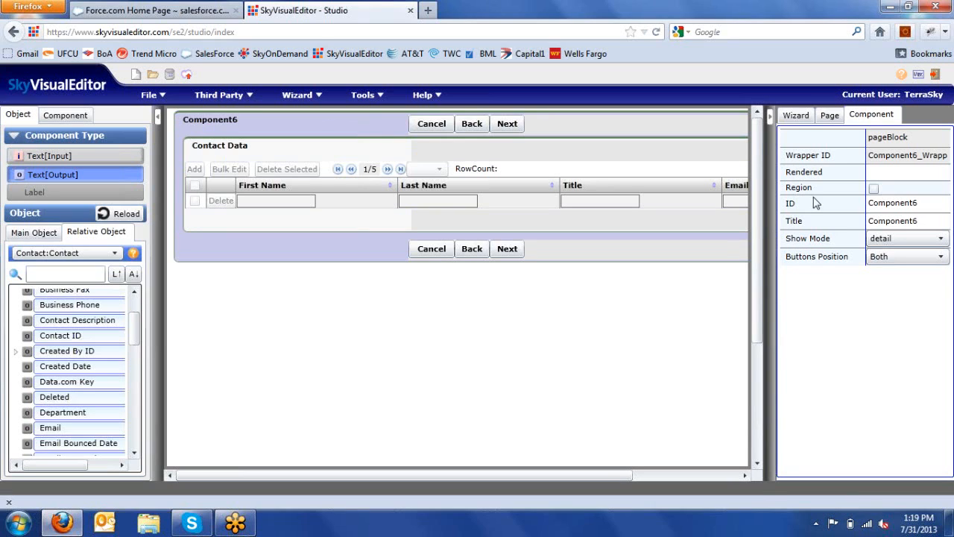
pyautogui.doubleClick(925, 221)
pyautogui.write('Contacts')
pyautogui.click(654, 332)
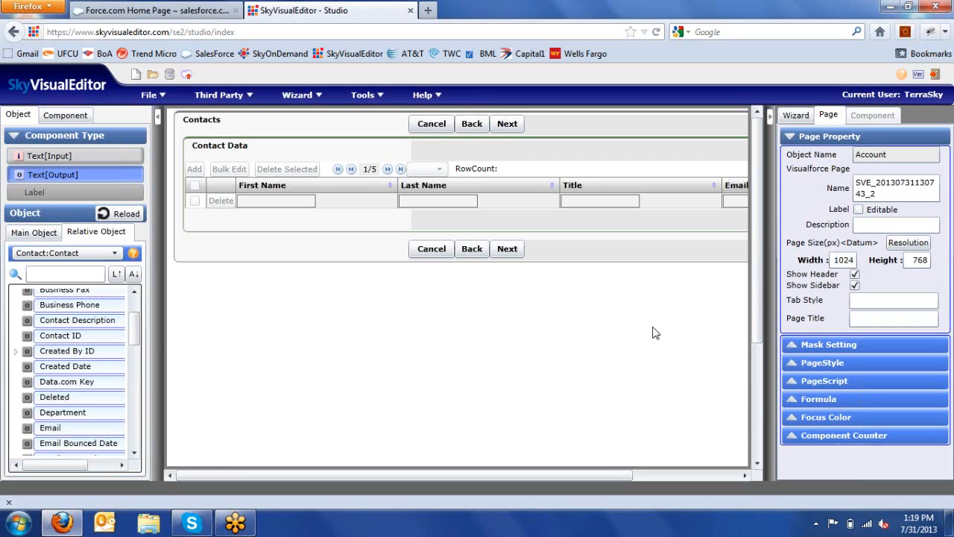
# Step: Open the third wizard page and delete the placeholder block Component12
pyautogui.click(795, 115)
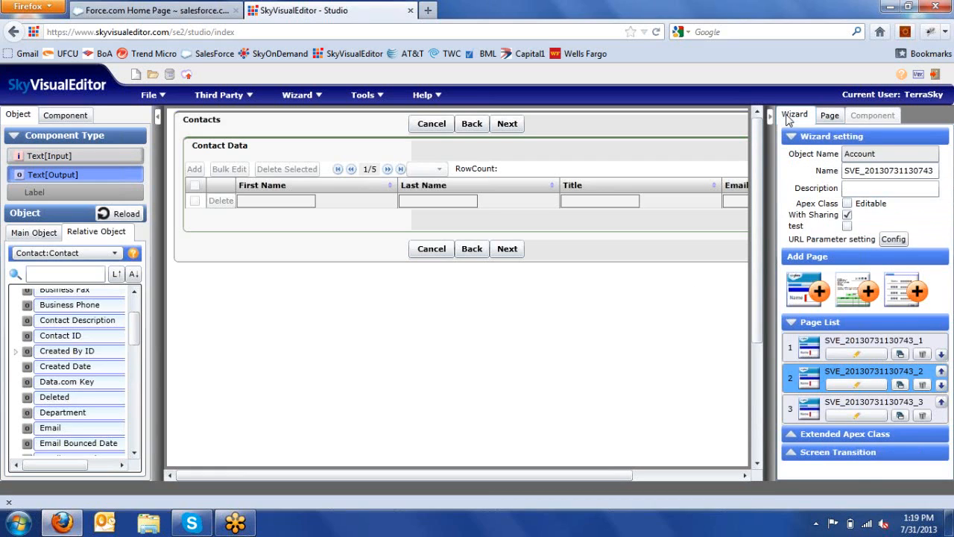
pyautogui.click(839, 417)
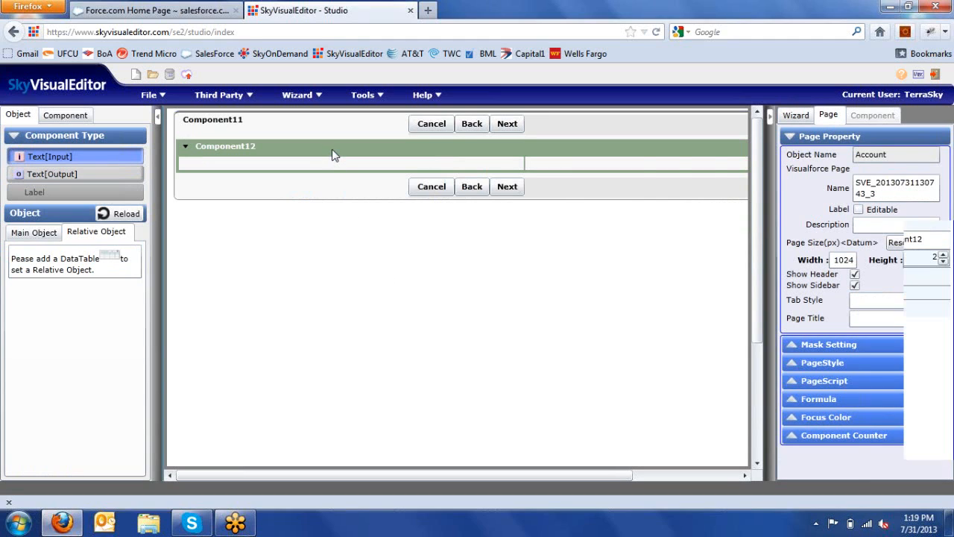
pyautogui.click(333, 154)
pyautogui.press('Delete')
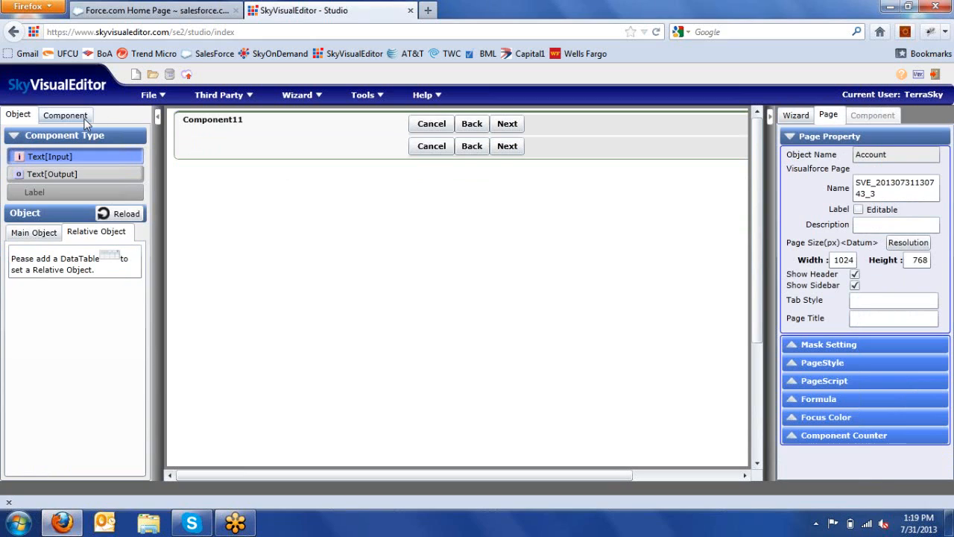
# Step: Add two page blocks inside Component11 and drop a data table into the first
pyautogui.click(65, 115)
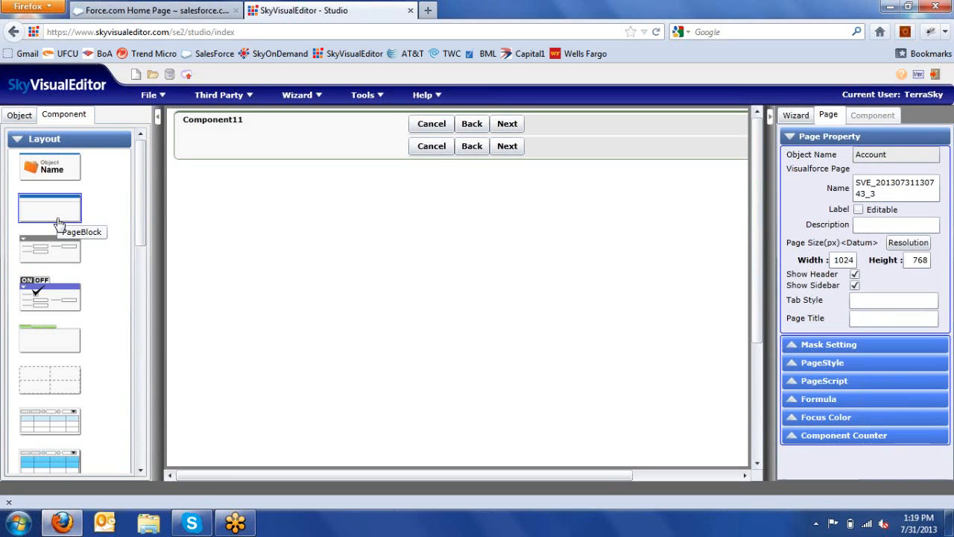
pyautogui.moveTo(58, 223); pyautogui.dragTo(255, 154)
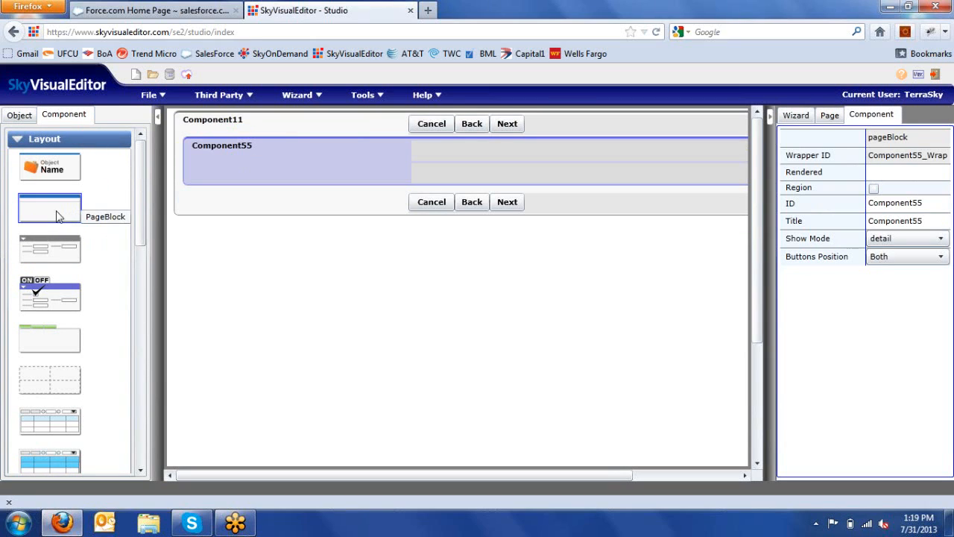
pyautogui.moveTo(59, 215); pyautogui.dragTo(208, 207)
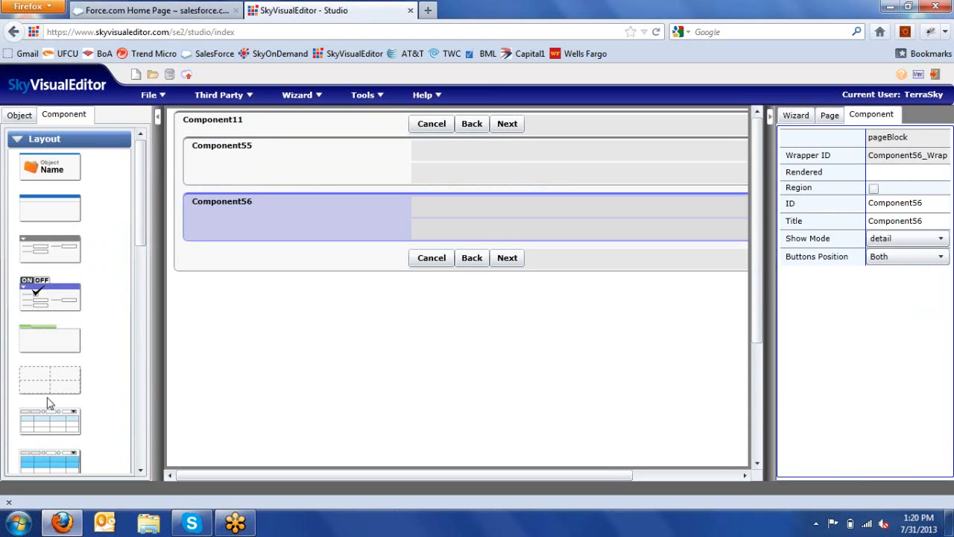
pyautogui.moveTo(43, 425); pyautogui.dragTo(284, 164)
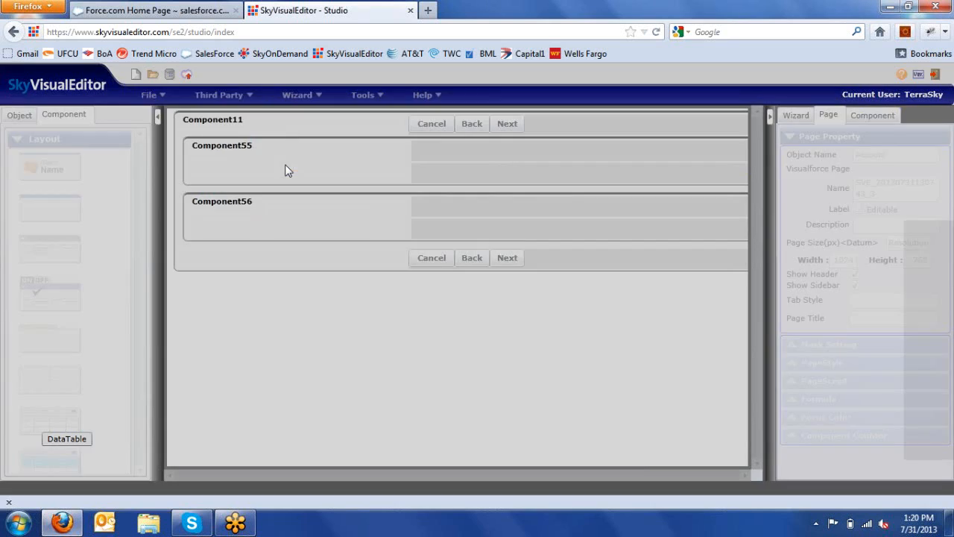
# Step: Base the first table on Opportunity with bulk edit/delete and paging of 10 rows
pyautogui.click(494, 186)
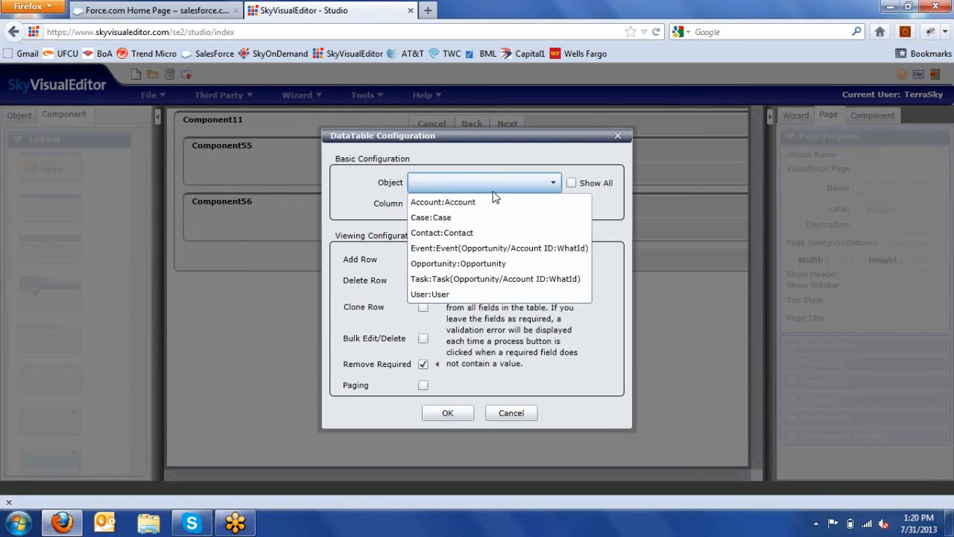
pyautogui.click(478, 265)
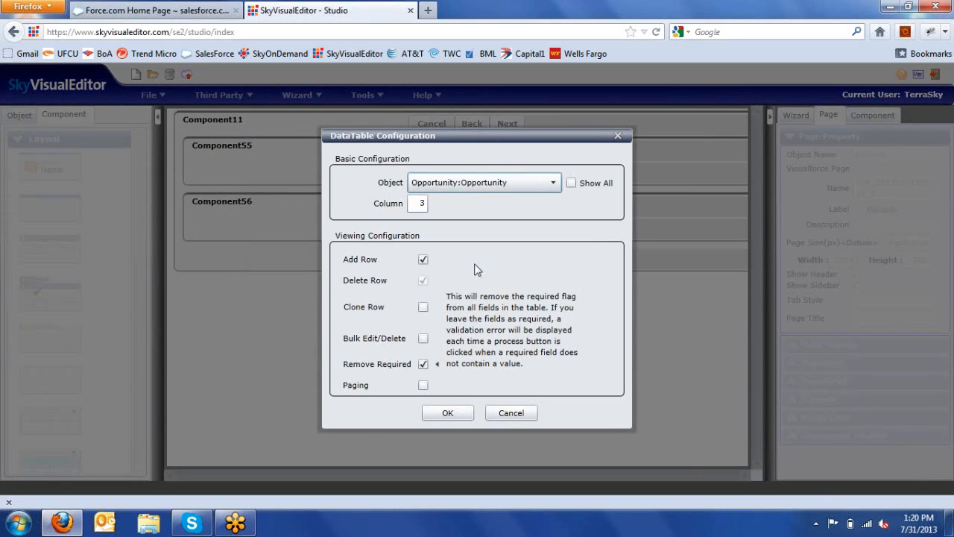
pyautogui.click(422, 343)
pyautogui.click(423, 385)
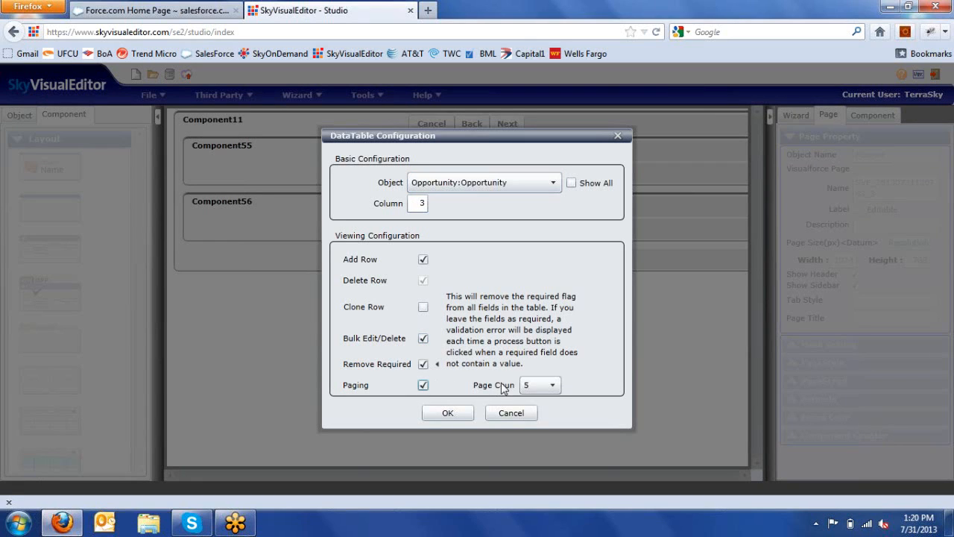
pyautogui.click(528, 386)
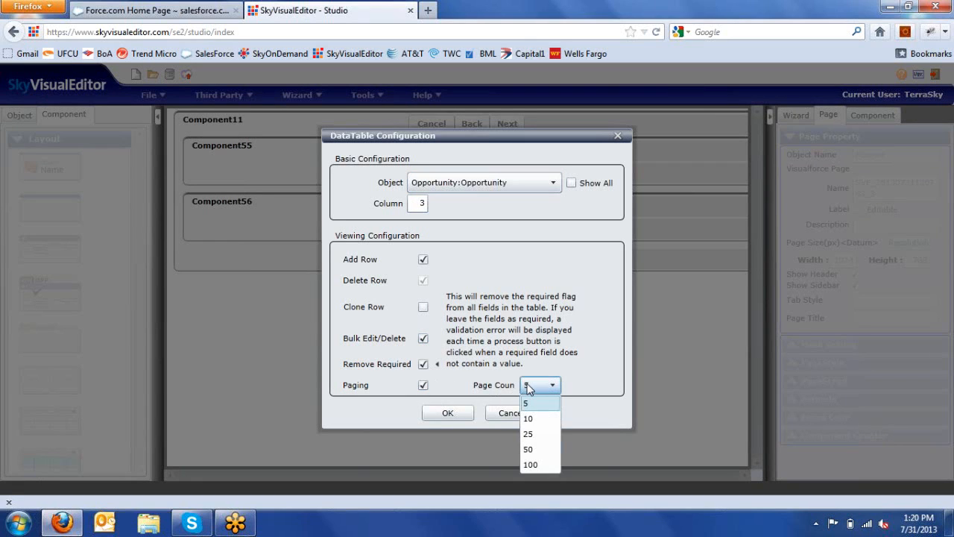
pyautogui.click(529, 418)
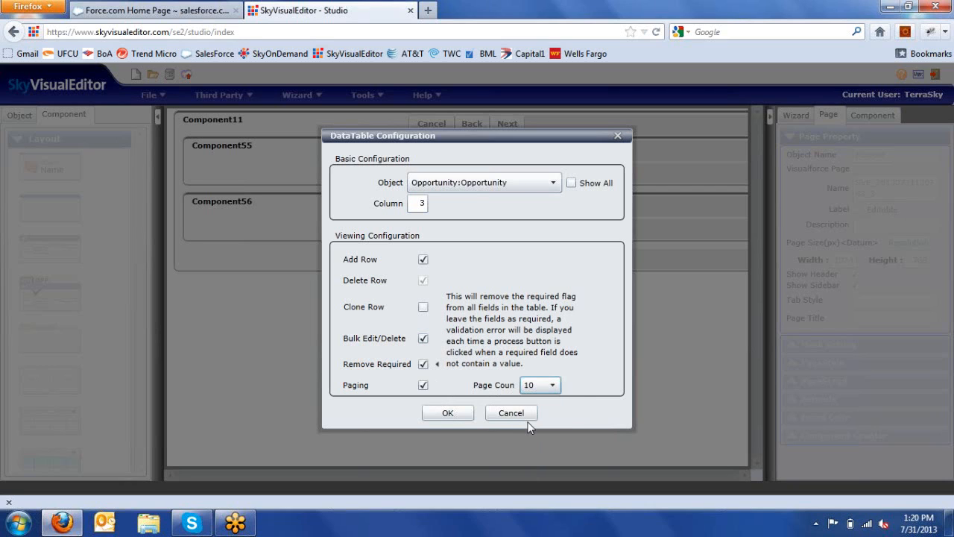
pyautogui.click(448, 415)
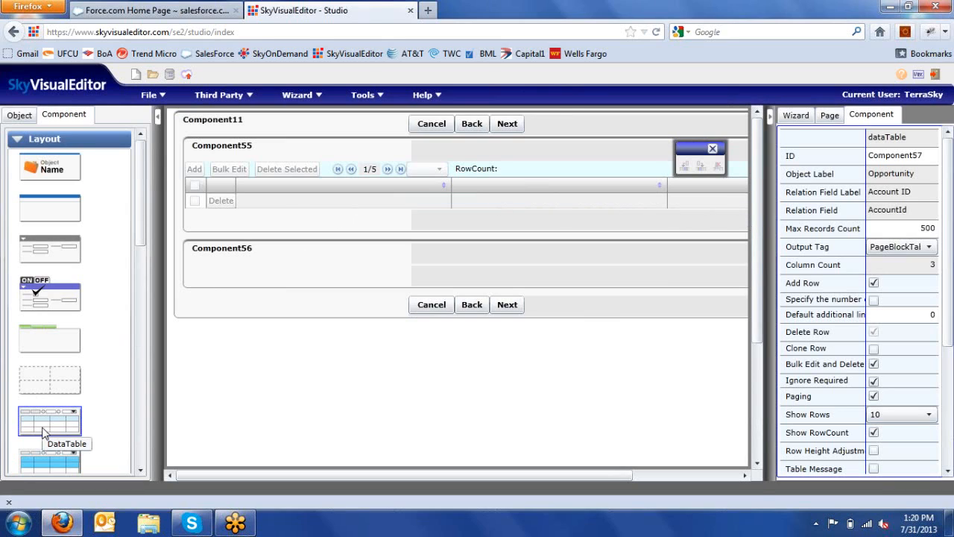
# Step: Add a Task table to the second block with bulk edit/delete and paging of 25 rows
pyautogui.moveTo(43, 433); pyautogui.dragTo(256, 285)
pyautogui.click(472, 184)
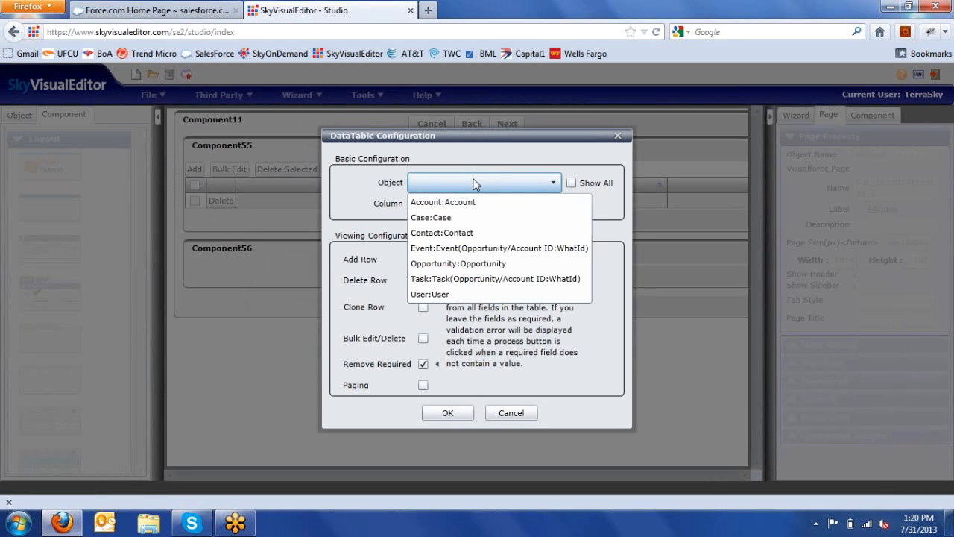
pyautogui.click(465, 278)
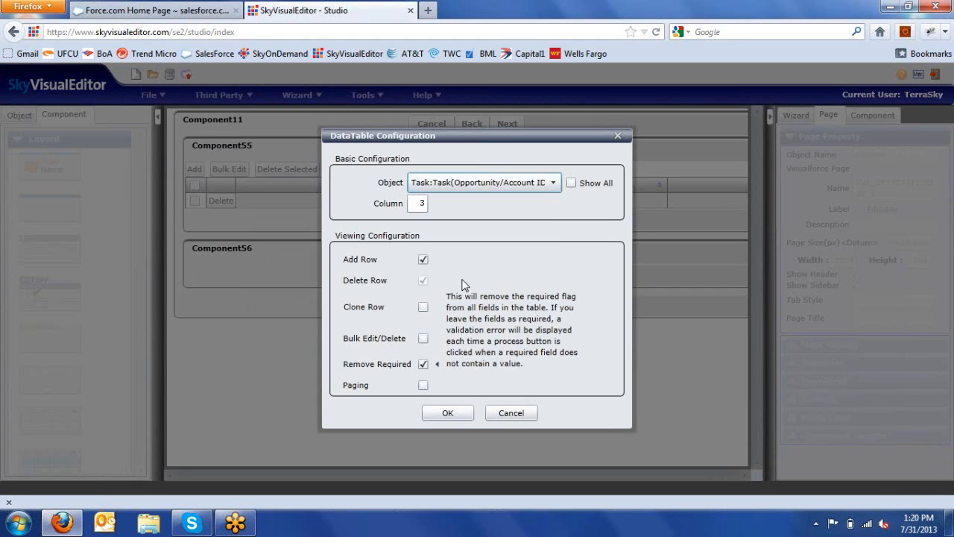
pyautogui.click(422, 341)
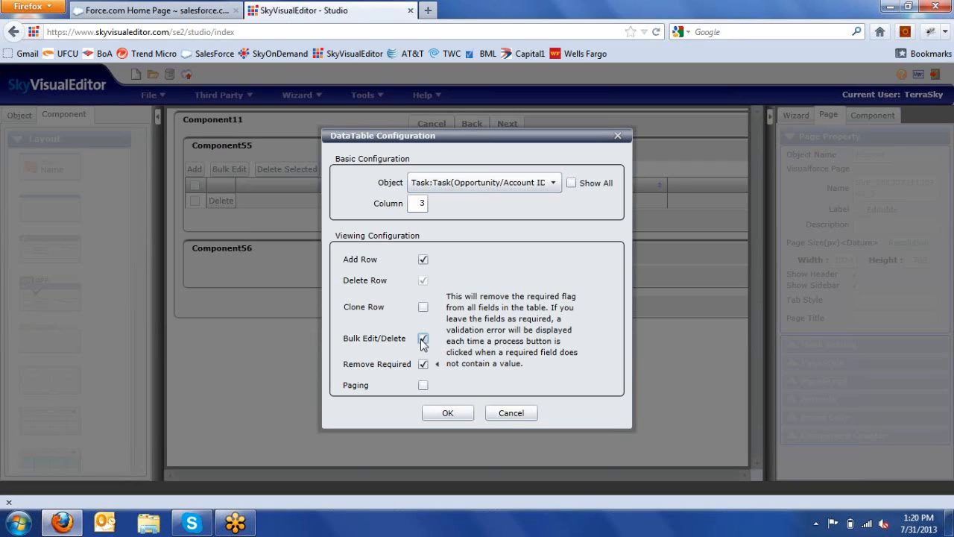
pyautogui.click(422, 386)
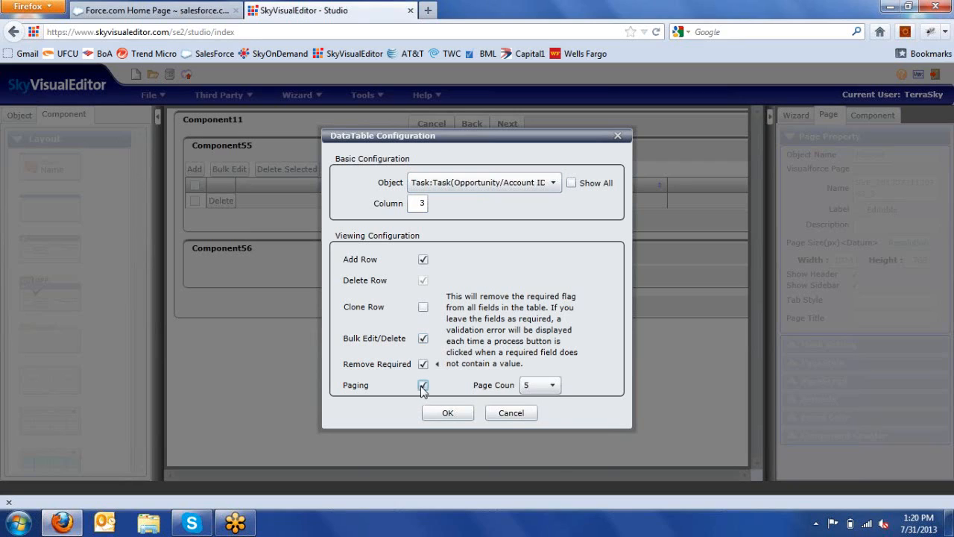
pyautogui.click(544, 385)
pyautogui.click(529, 435)
pyautogui.click(442, 417)
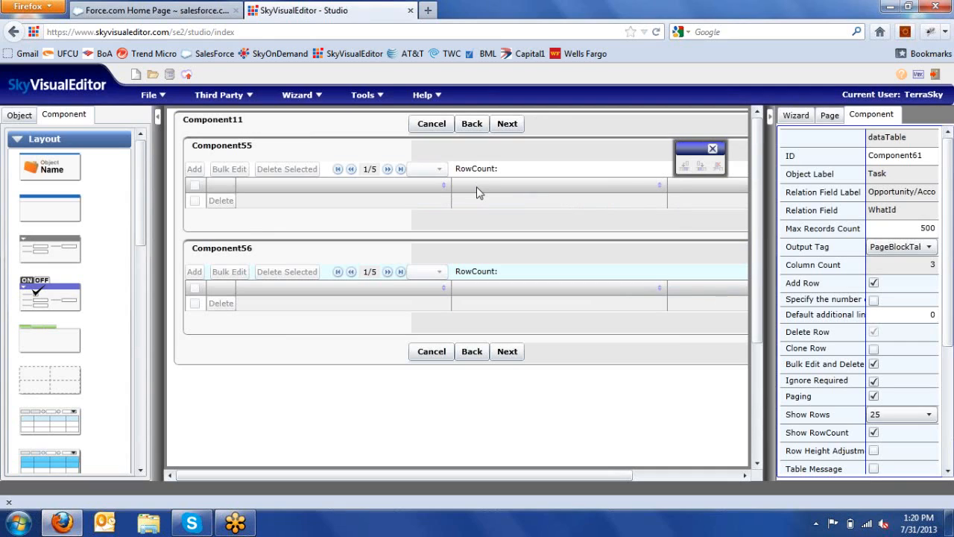
# Step: Add Opportunity Name, Owner ID, Stage and Amount columns to the Component55 table
pyautogui.rightClick(477, 186)
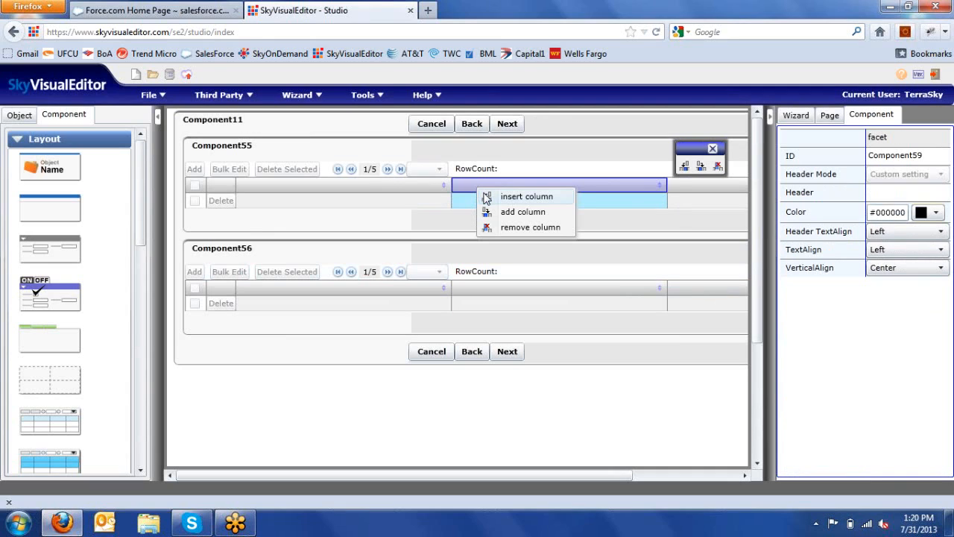
pyautogui.click(485, 195)
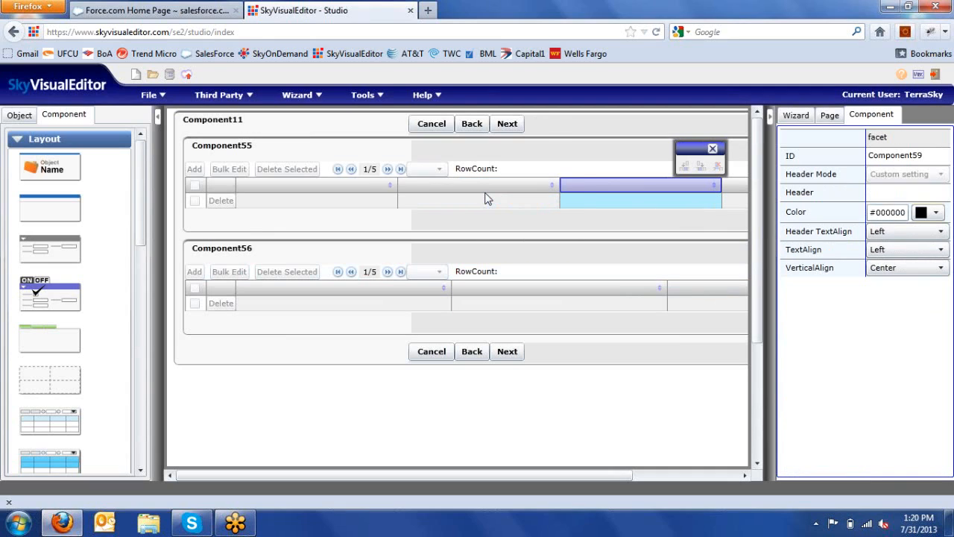
pyautogui.click(18, 115)
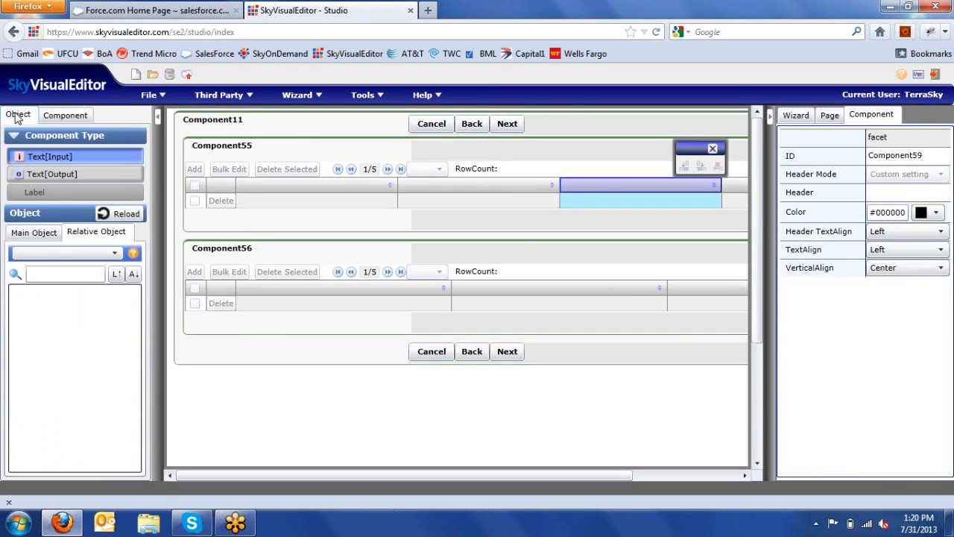
pyautogui.click(80, 255)
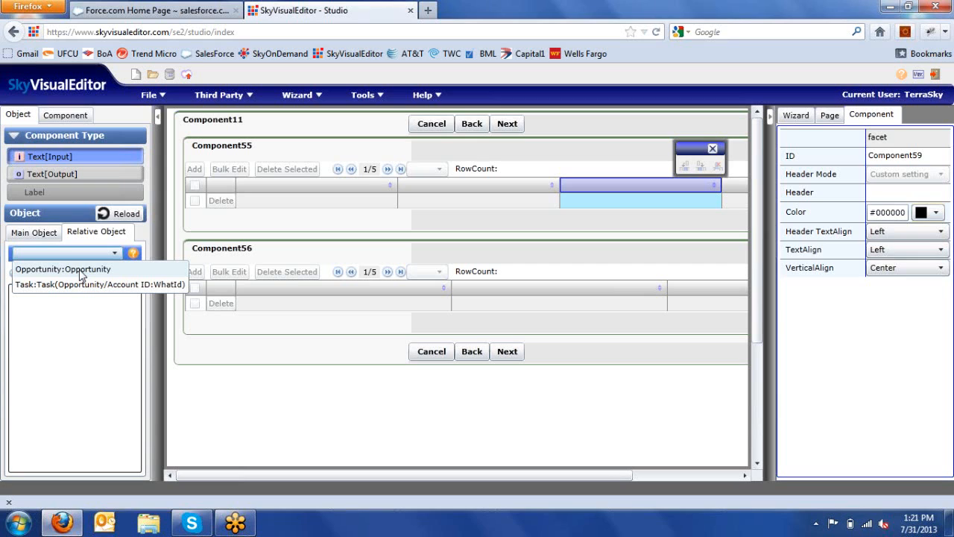
pyautogui.click(80, 272)
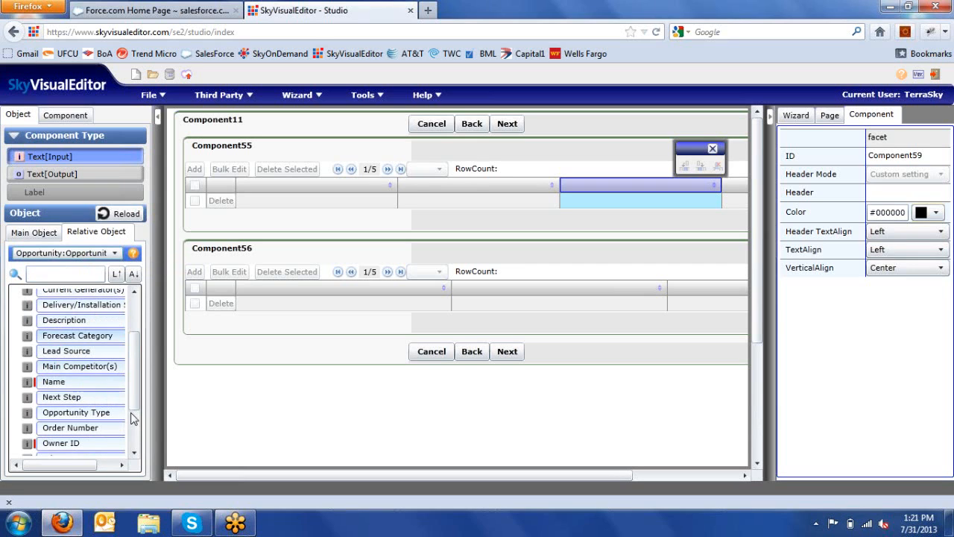
pyautogui.moveTo(81, 388); pyautogui.dragTo(295, 194)
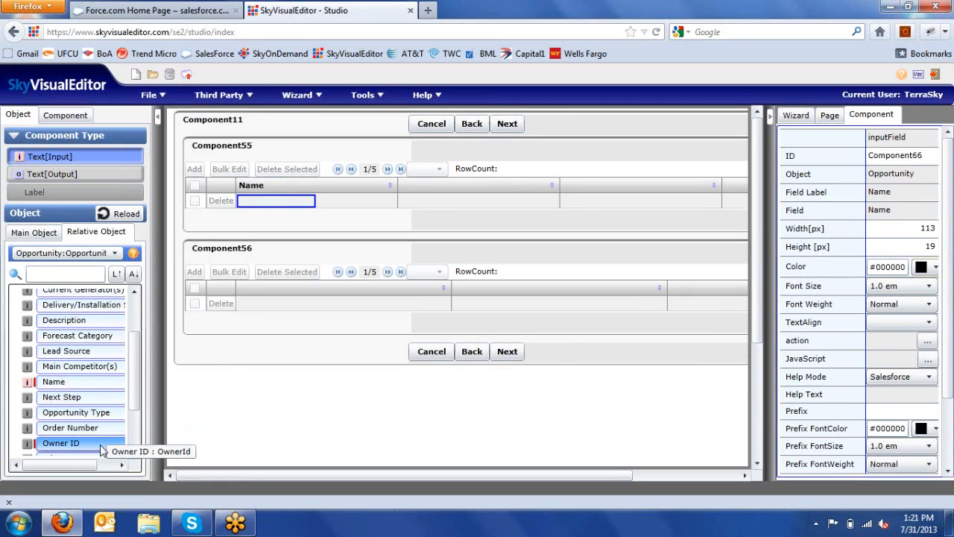
pyautogui.moveTo(75, 443); pyautogui.dragTo(740, 191)
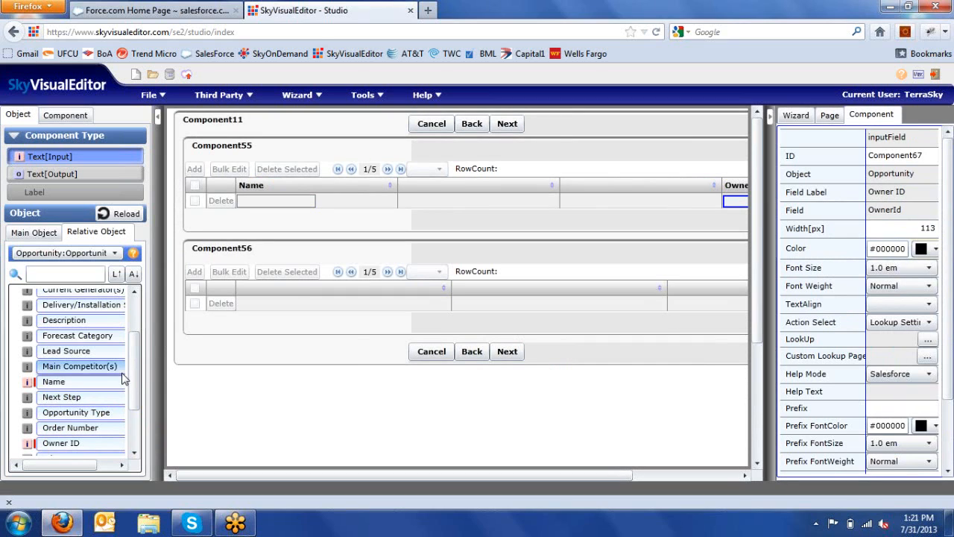
pyautogui.scroll(-2, 138, 384)
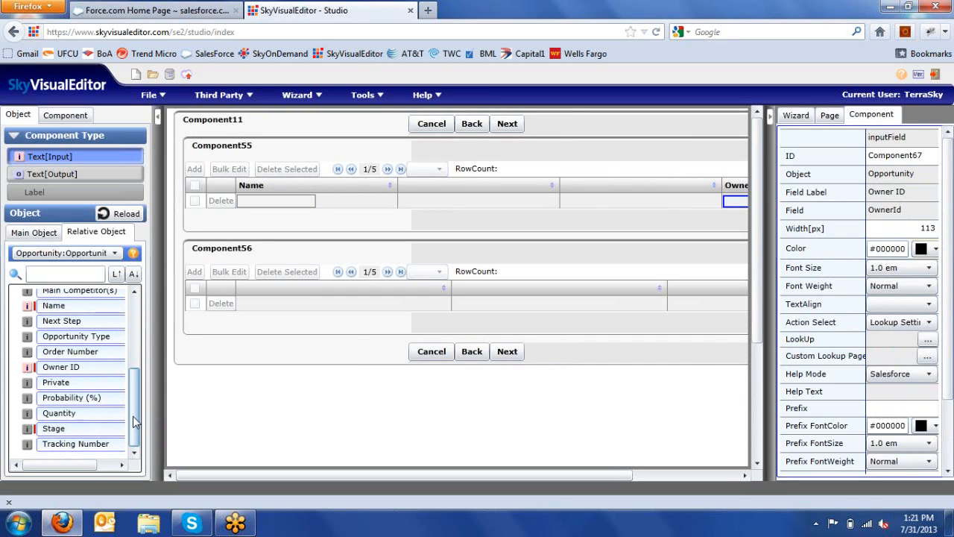
pyautogui.moveTo(100, 435); pyautogui.dragTo(636, 196)
pyautogui.scroll(4, 134, 354)
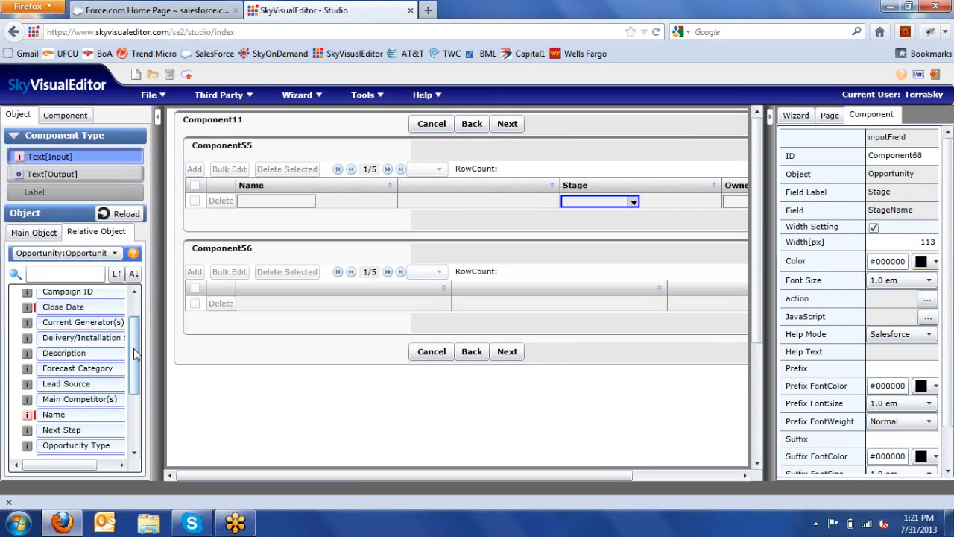
pyautogui.scroll(1, 134, 355)
pyautogui.click(85, 316)
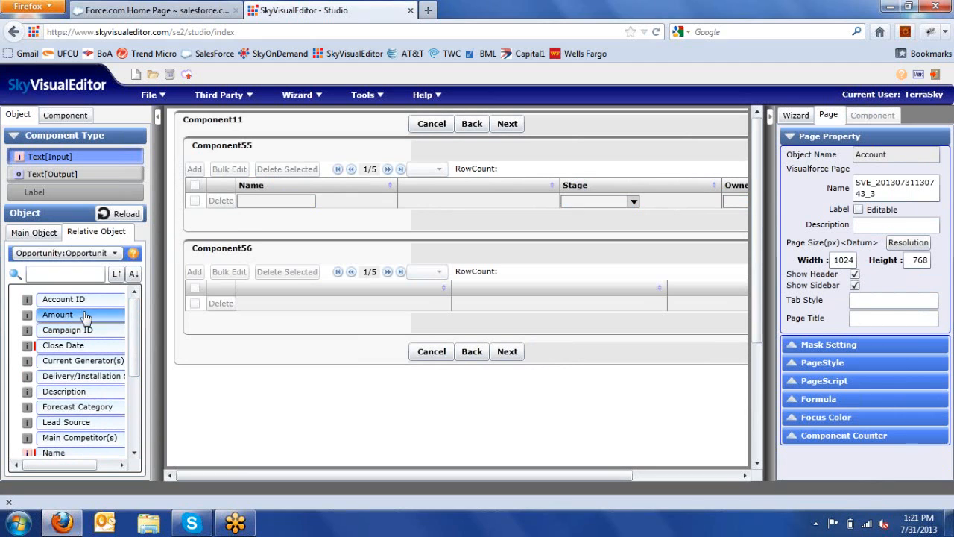
pyautogui.moveTo(86, 316); pyautogui.dragTo(485, 197)
# Step: Add a Close Date column to the Opportunity table and review Component55's settings
pyautogui.rightClick(742, 192)
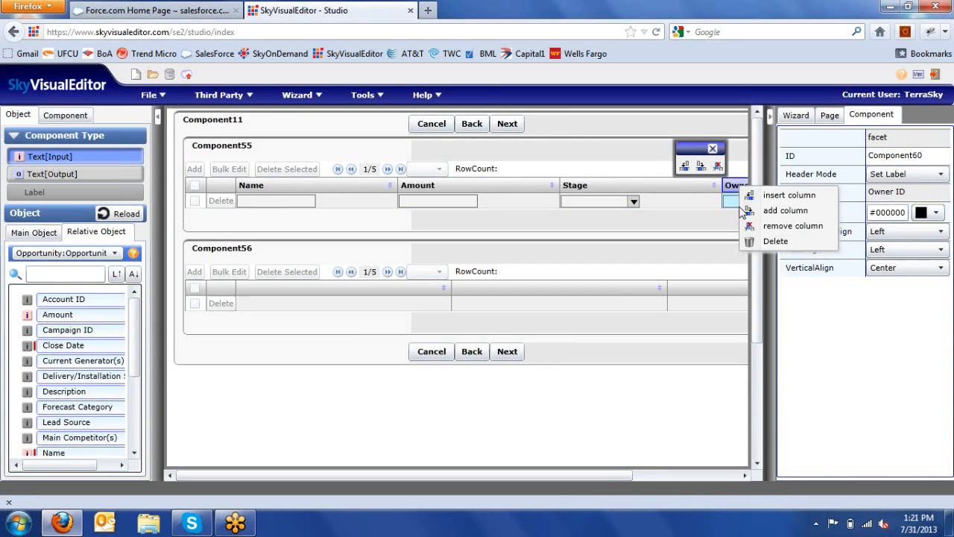
pyautogui.click(760, 210)
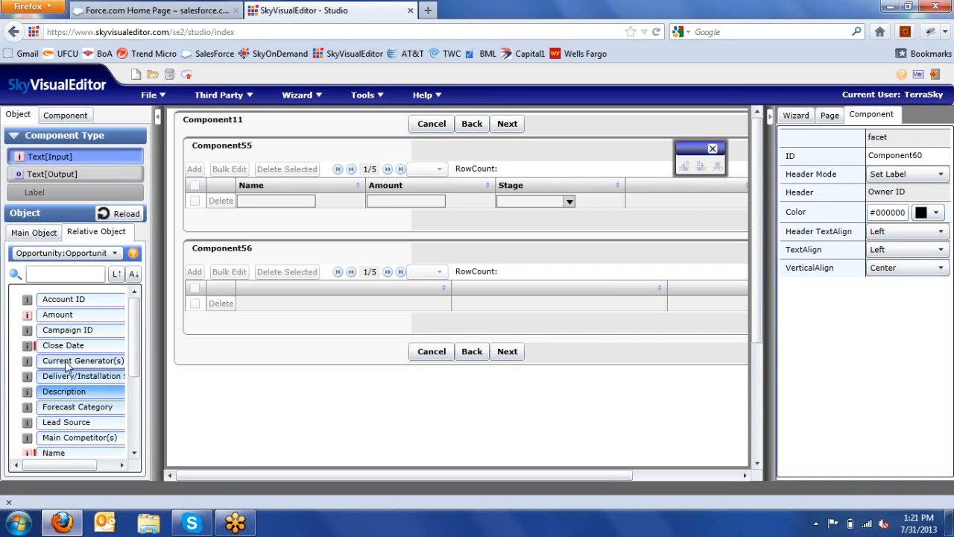
pyautogui.moveTo(63, 345); pyautogui.dragTo(679, 193)
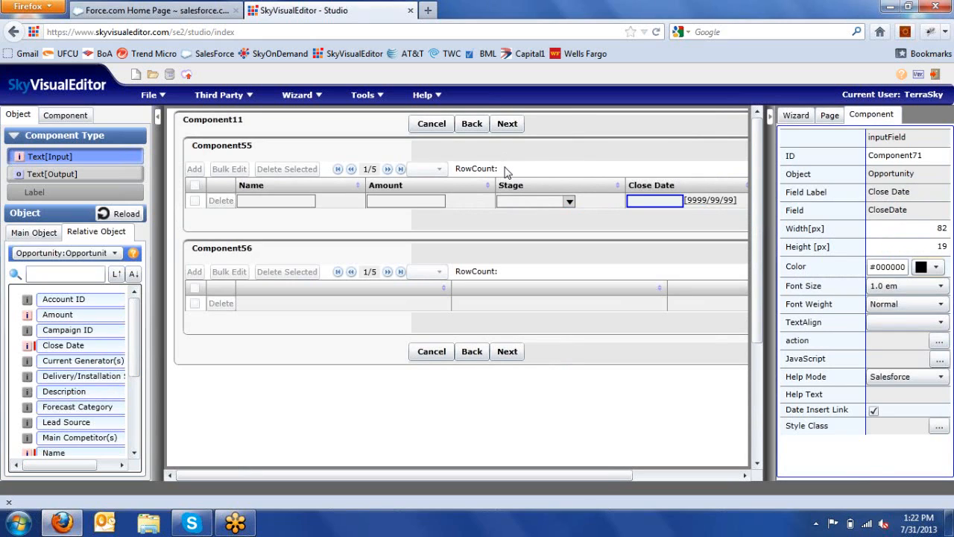
pyautogui.click(504, 170)
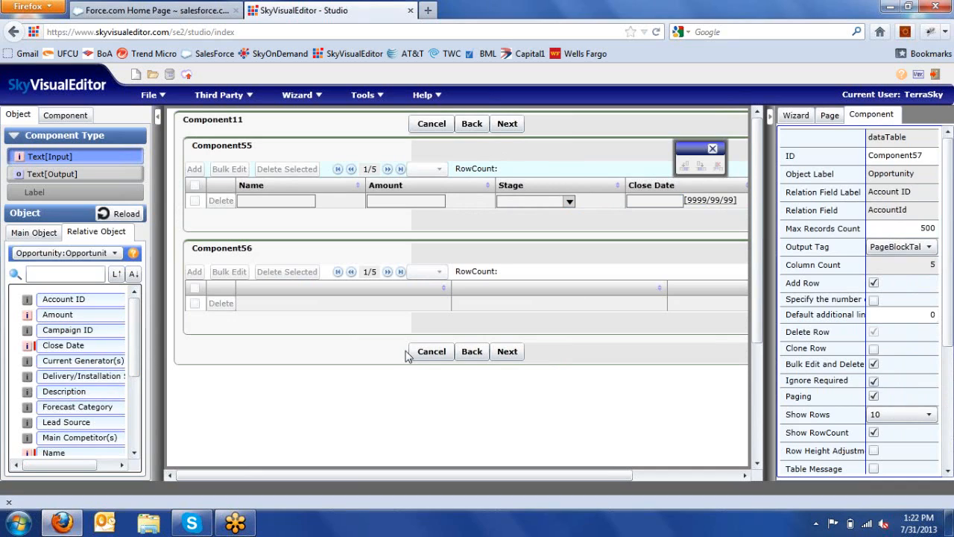
pyautogui.click(45, 349)
# Step: Switch fields to Task and add Subject, Status and Assigned To ID columns to Component56
pyautogui.click(45, 255)
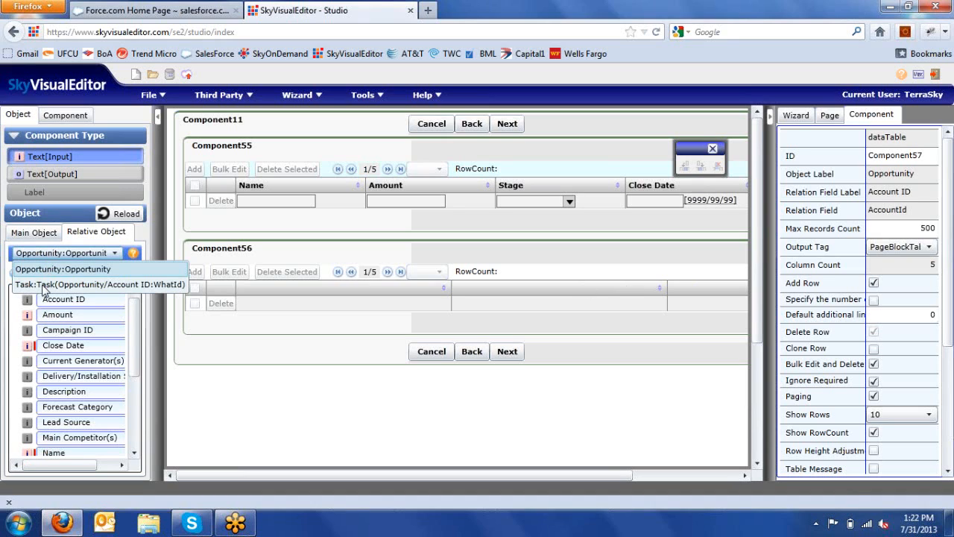
pyautogui.click(44, 285)
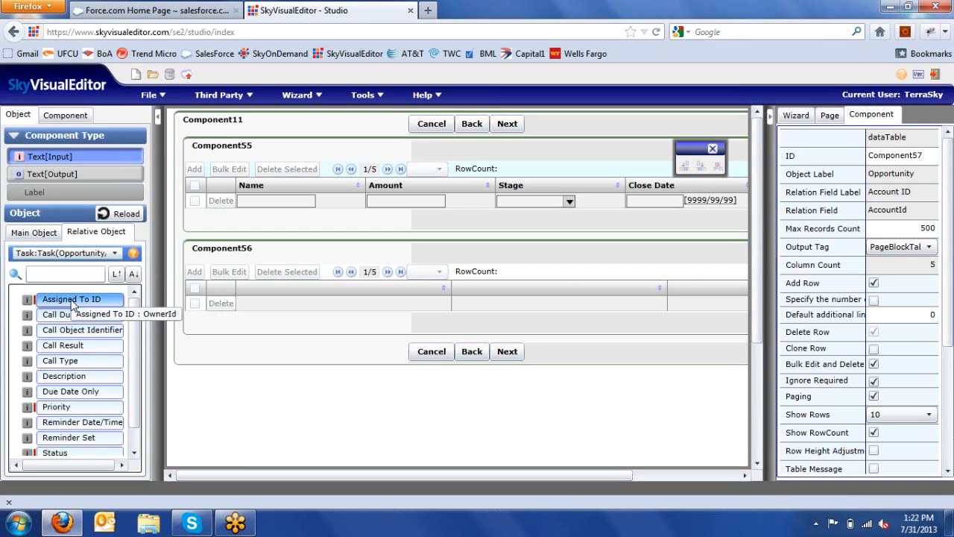
pyautogui.moveTo(71, 299); pyautogui.dragTo(477, 294)
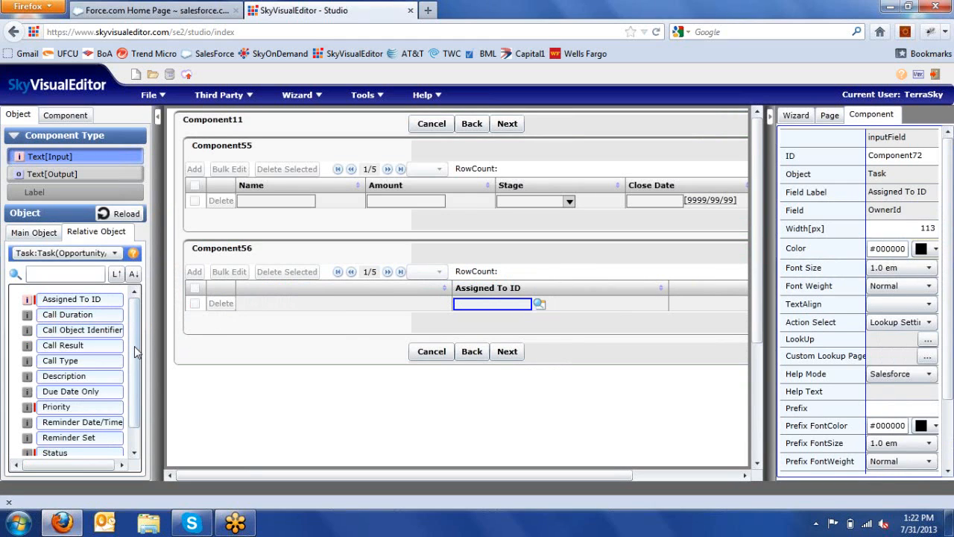
pyautogui.scroll(-1, 137, 352)
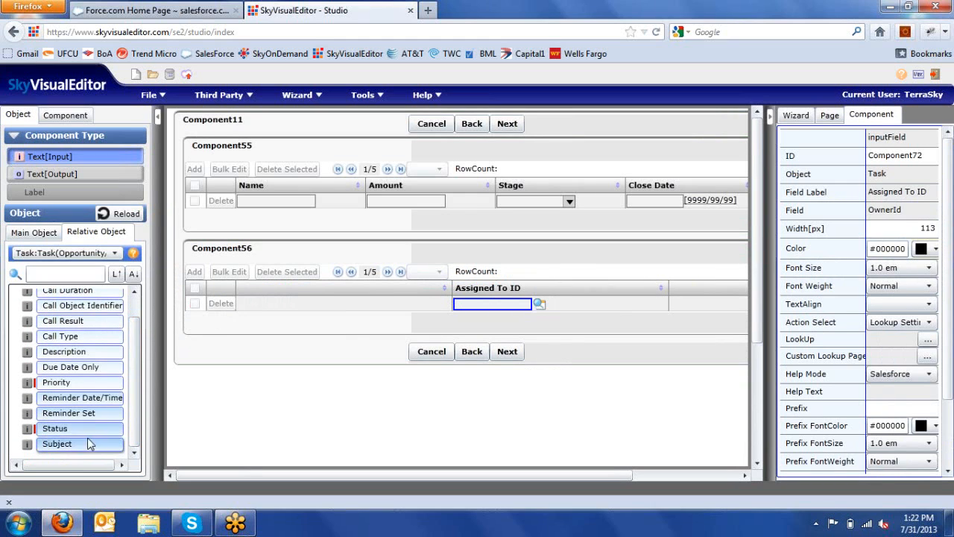
pyautogui.moveTo(80, 451); pyautogui.dragTo(293, 302)
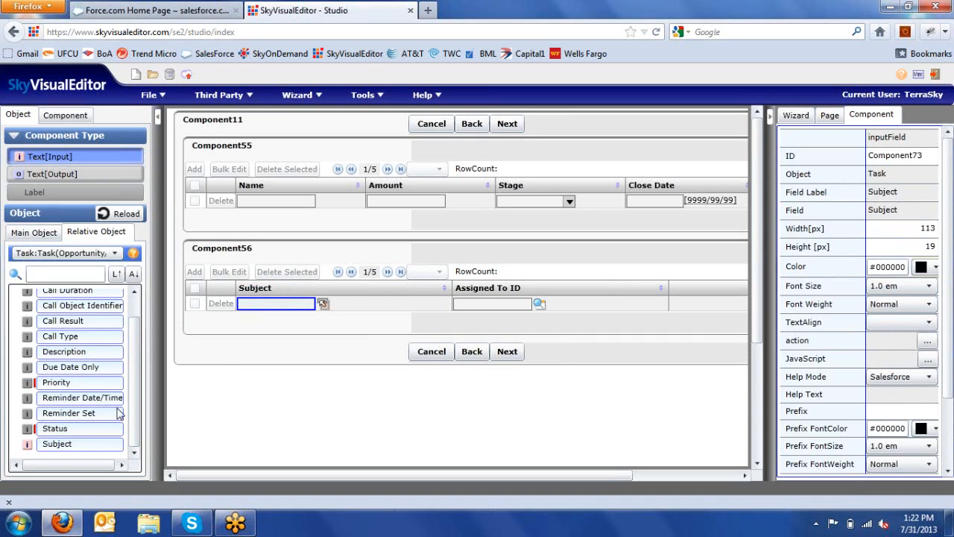
pyautogui.moveTo(511, 293); pyautogui.dragTo(692, 296)
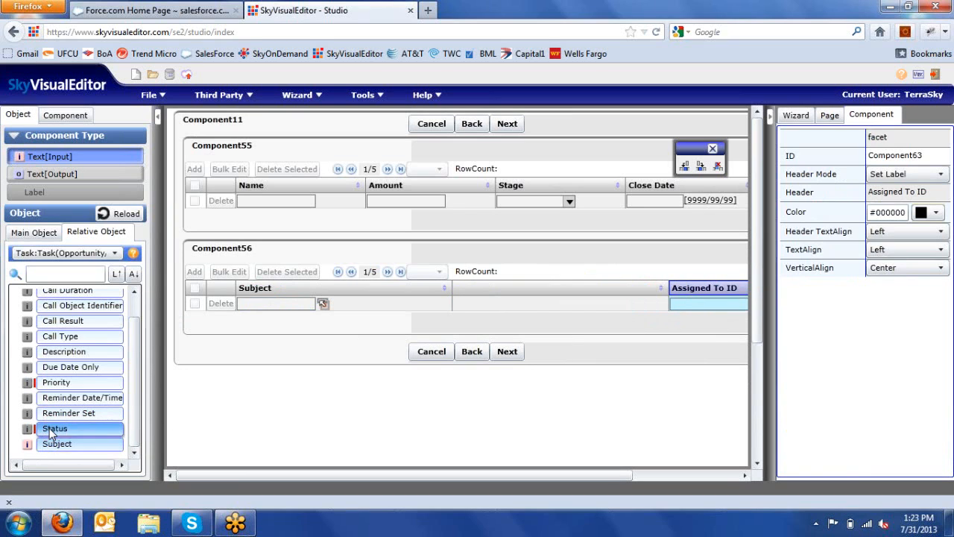
pyautogui.moveTo(56, 428); pyautogui.dragTo(516, 299)
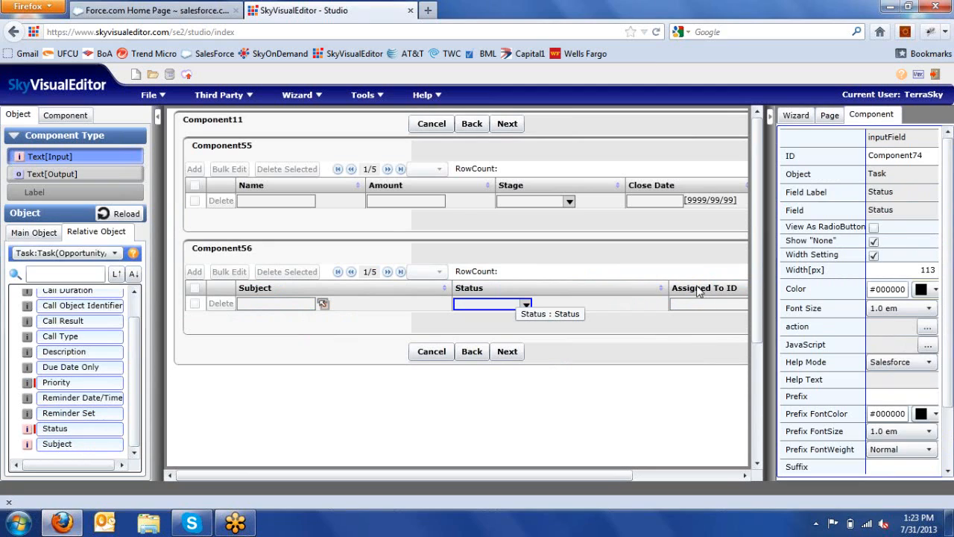
# Step: Insert a column before Assigned To ID and fill it with Priority
pyautogui.rightClick(701, 290)
pyautogui.click(717, 296)
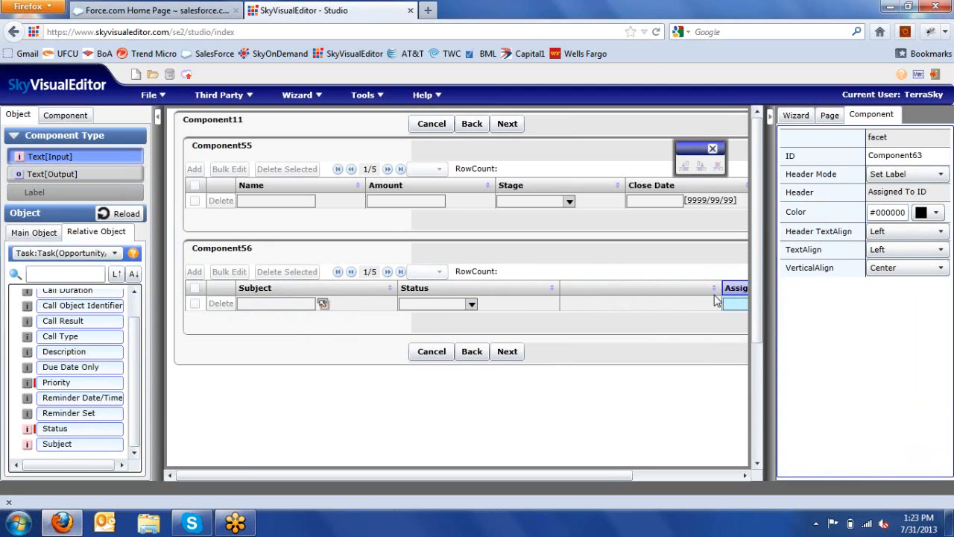
pyautogui.moveTo(68, 379); pyautogui.dragTo(623, 291)
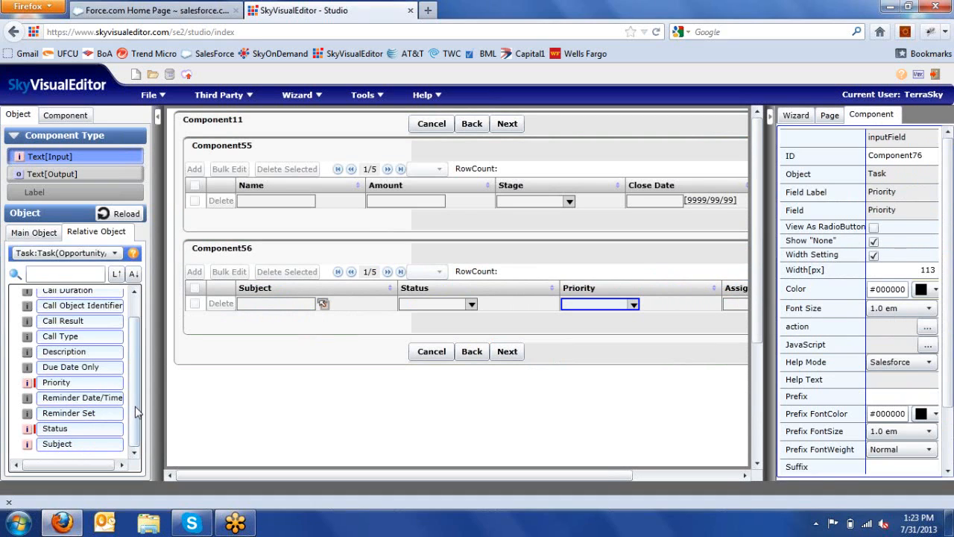
pyautogui.moveTo(136, 412); pyautogui.dragTo(136, 372)
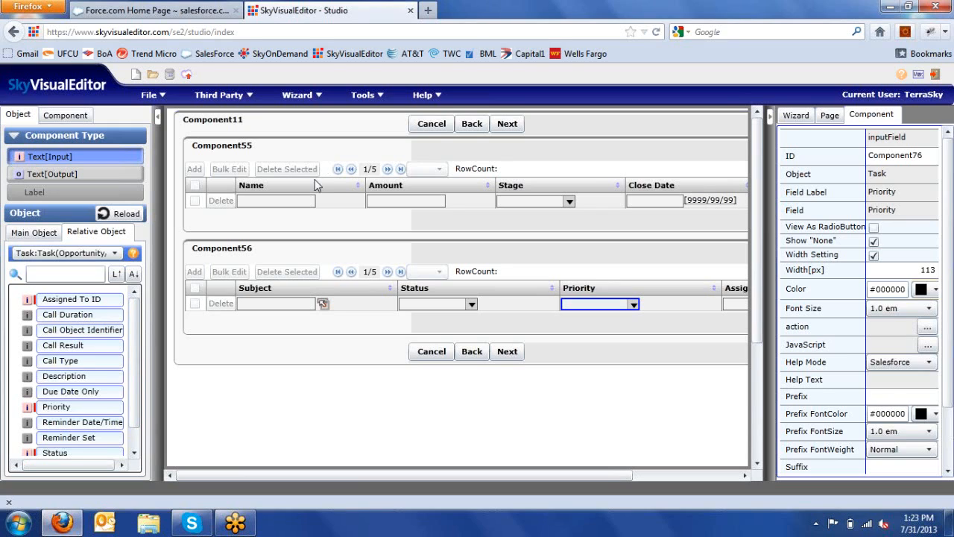
# Step: Title Component55 'Opportunity Data' and Component56 'Tasks'
pyautogui.click(268, 155)
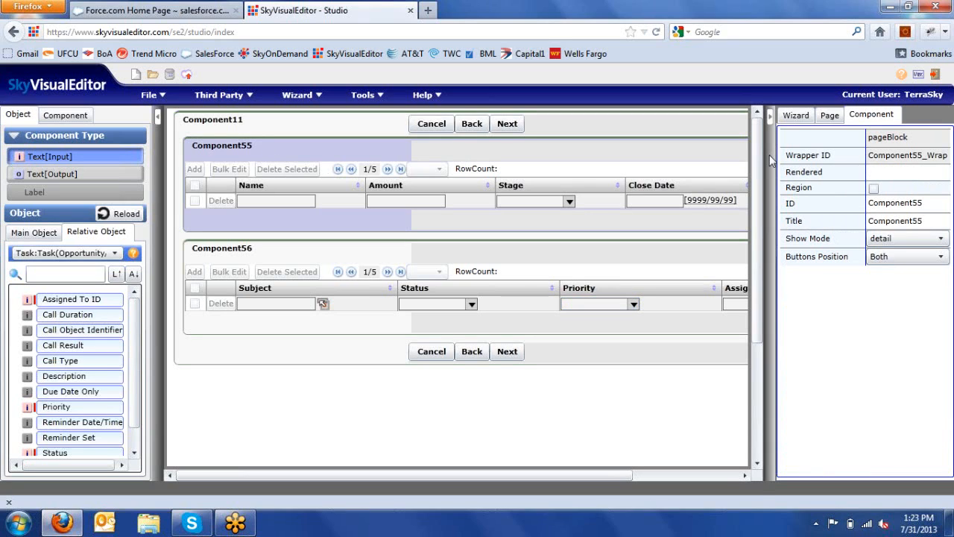
pyautogui.doubleClick(941, 223)
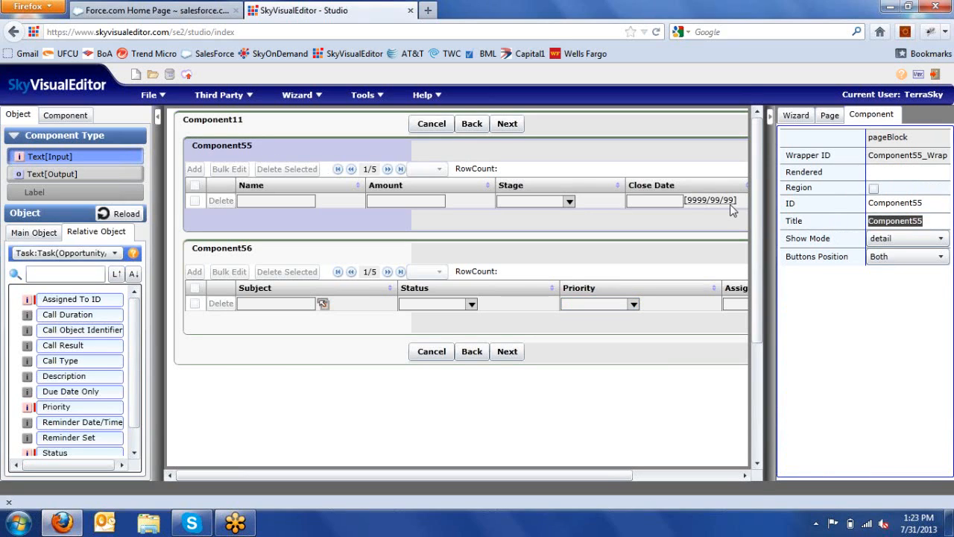
pyautogui.write('Opportunity ')
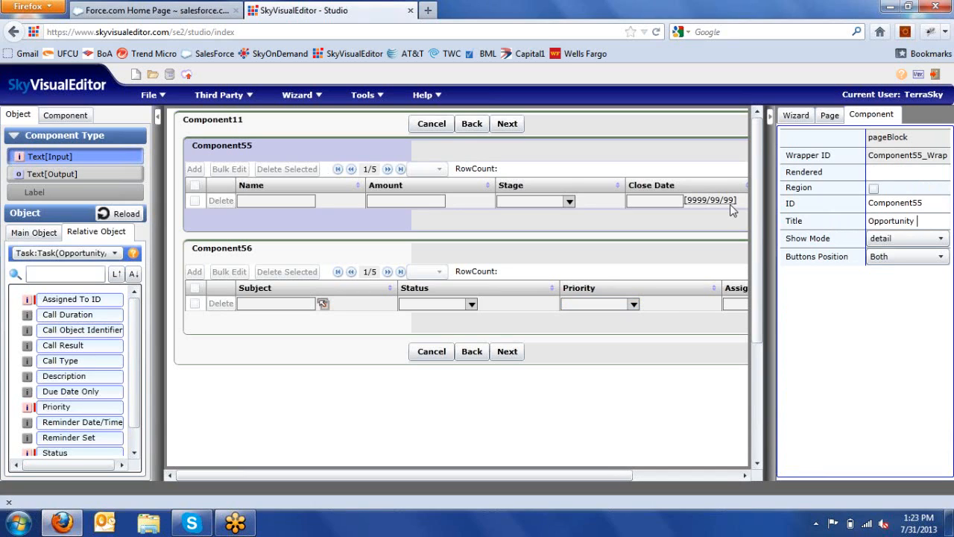
pyautogui.write('Data')
pyautogui.click(307, 261)
pyautogui.doubleClick(923, 220)
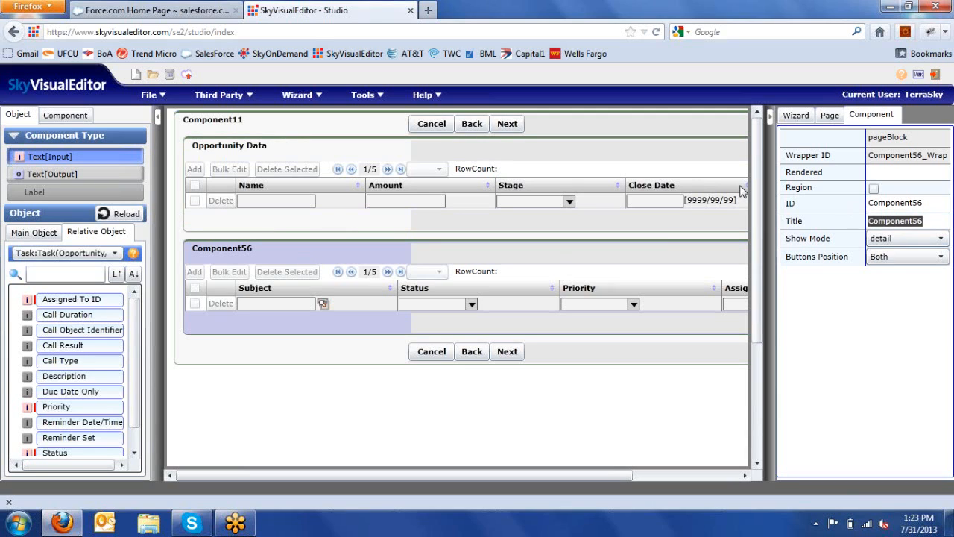
pyautogui.write('Tasks')
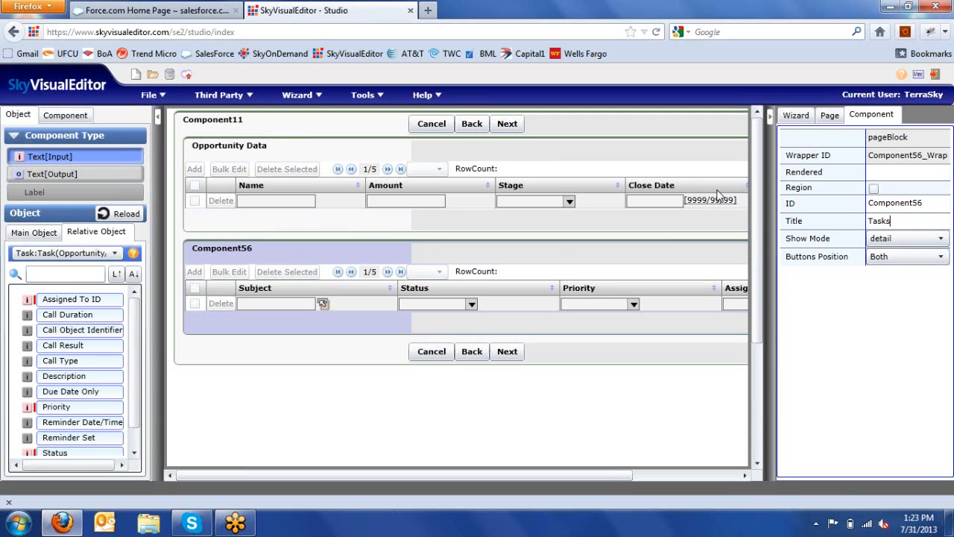
# Step: Retitle the outer block Component11 'Follow Up Information'
pyautogui.click(261, 124)
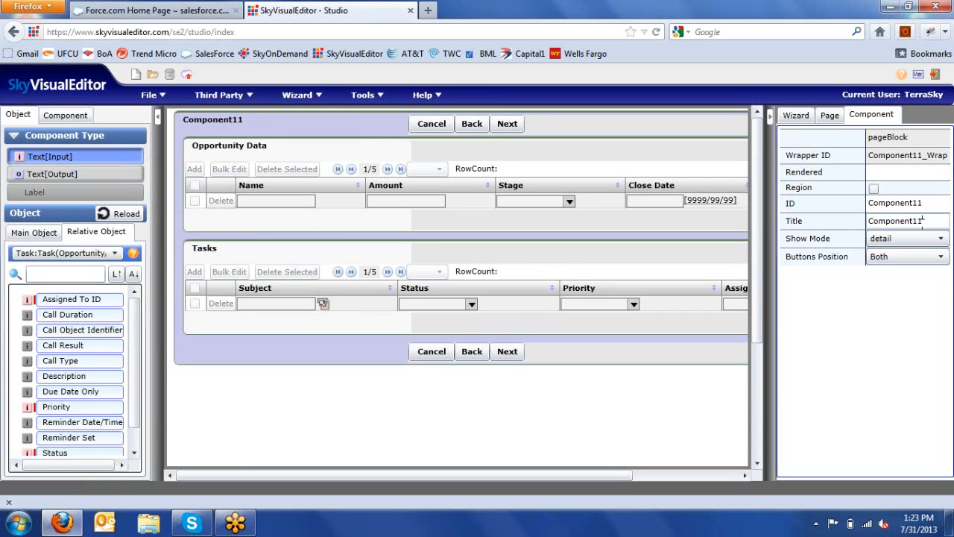
pyautogui.moveTo(923, 220); pyautogui.dragTo(784, 234)
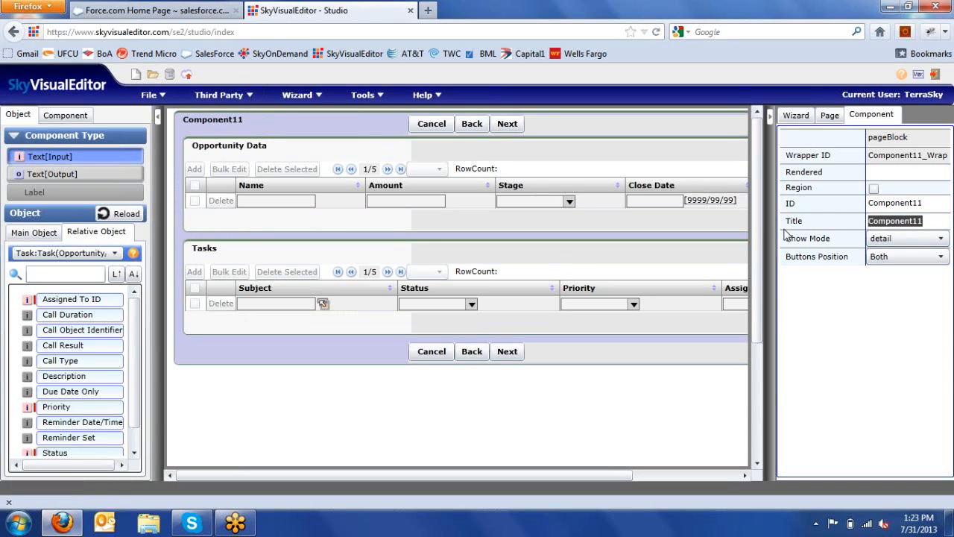
pyautogui.write('Fol')
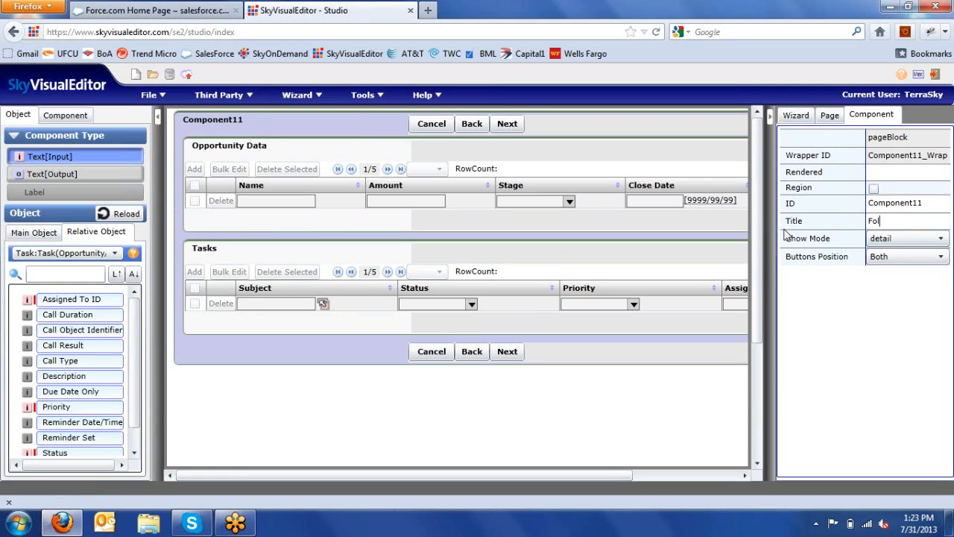
pyautogui.write('low Up Information')
pyautogui.press('Tab')
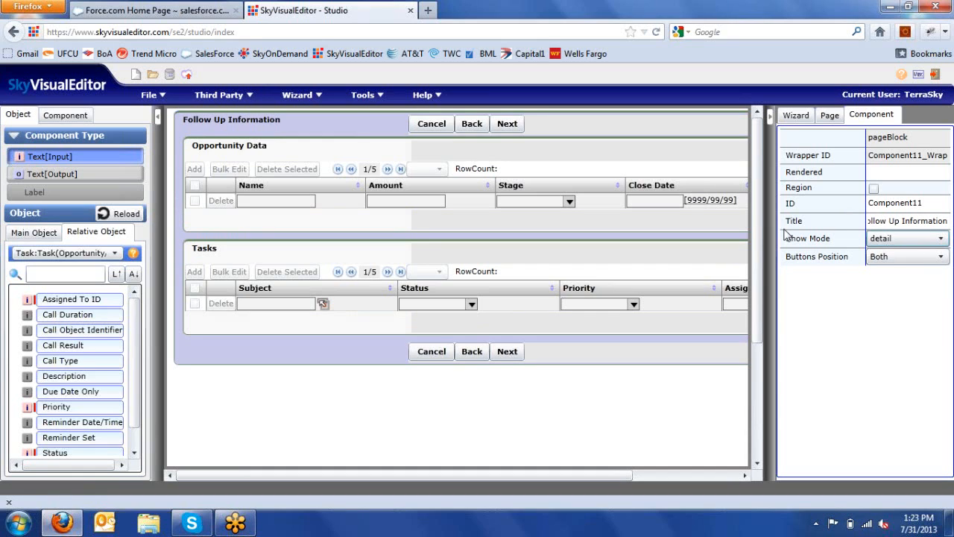
pyautogui.click(795, 115)
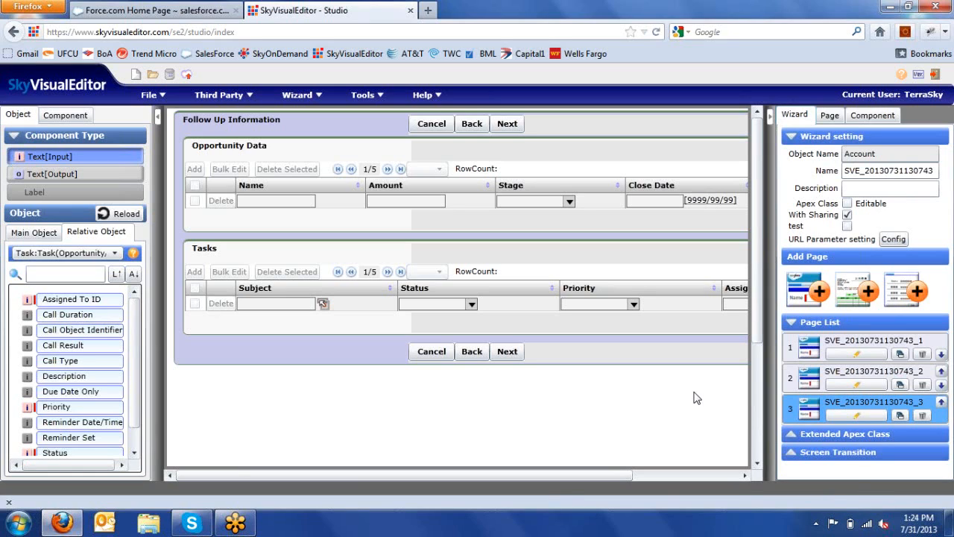
pyautogui.click(908, 298)
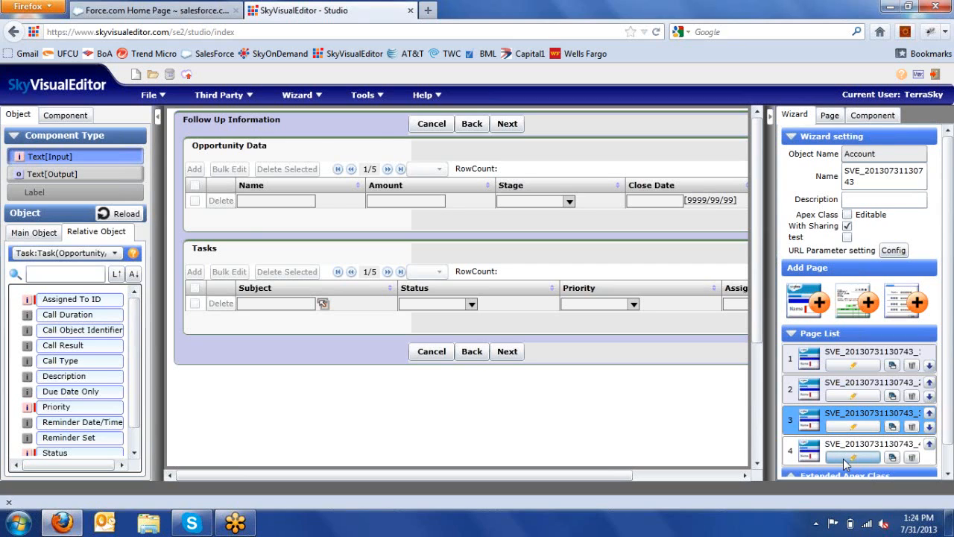
pyautogui.click(843, 458)
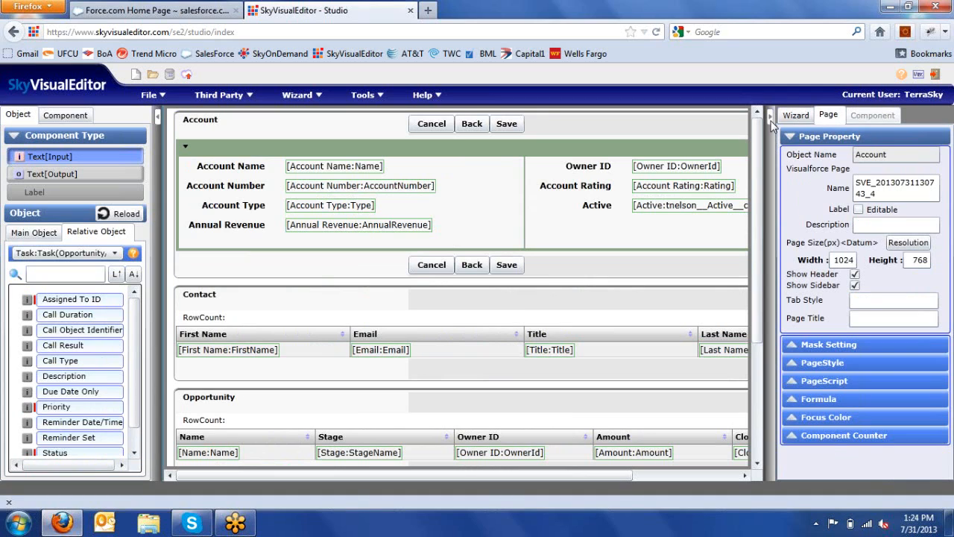
# Step: Widen the page view and set the Account fields section to 4 columns
pyautogui.click(772, 122)
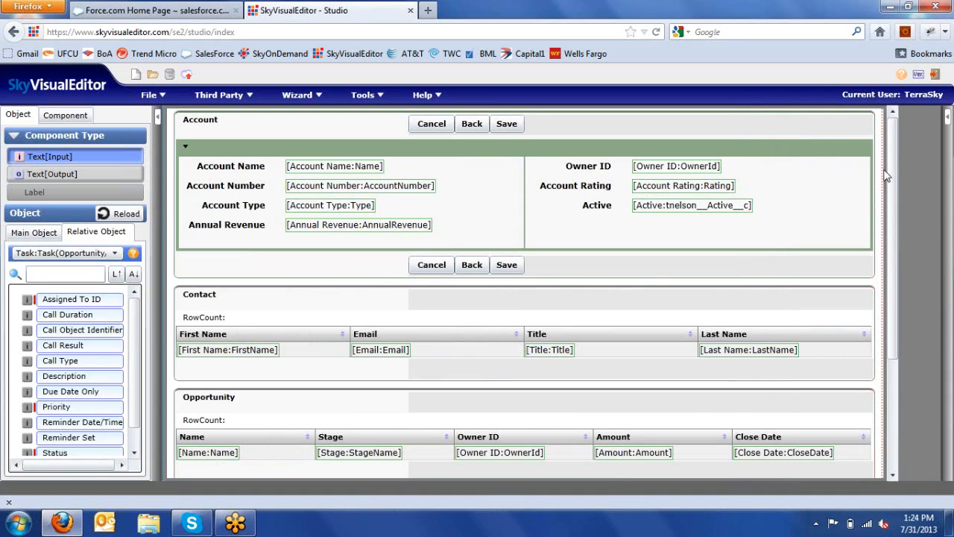
pyautogui.moveTo(890, 172); pyautogui.dragTo(277, 192)
pyautogui.click(570, 152)
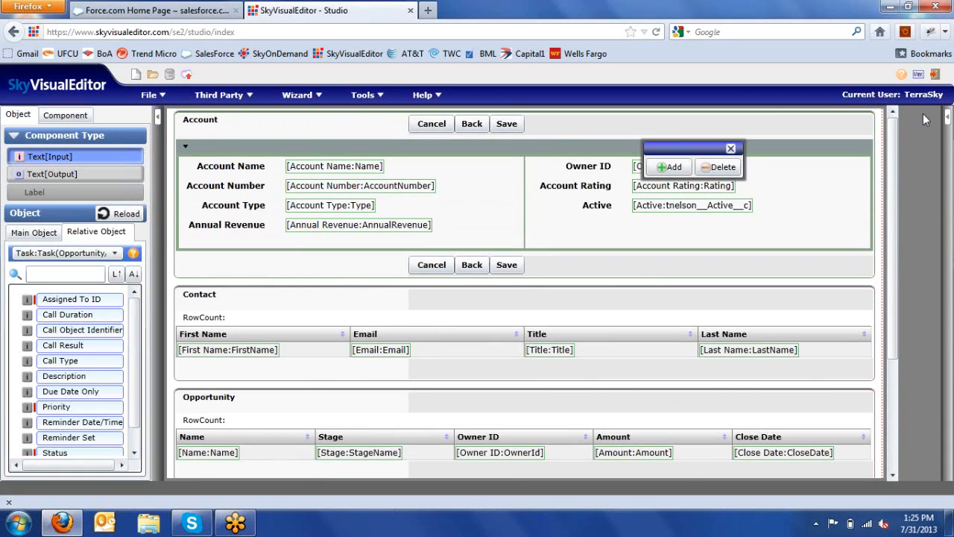
pyautogui.click(948, 117)
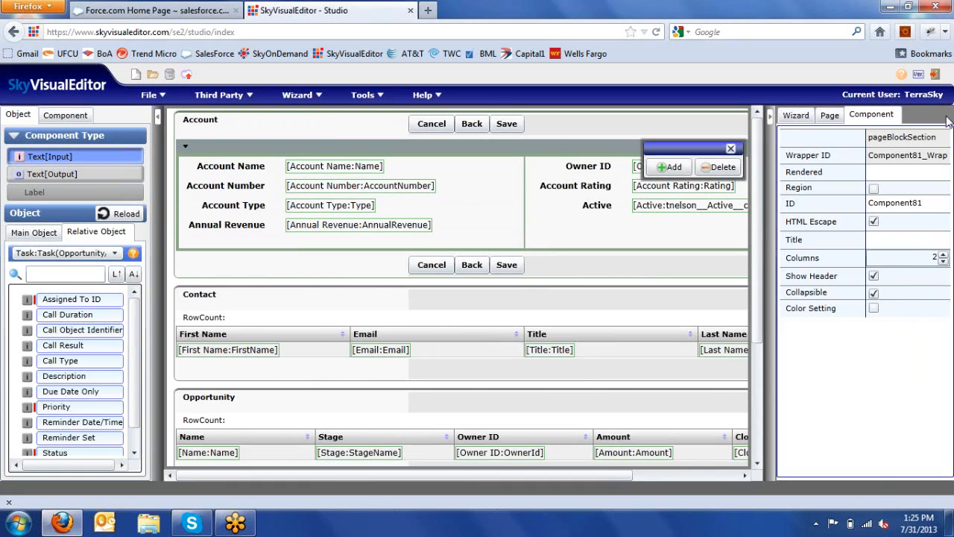
pyautogui.click(928, 258)
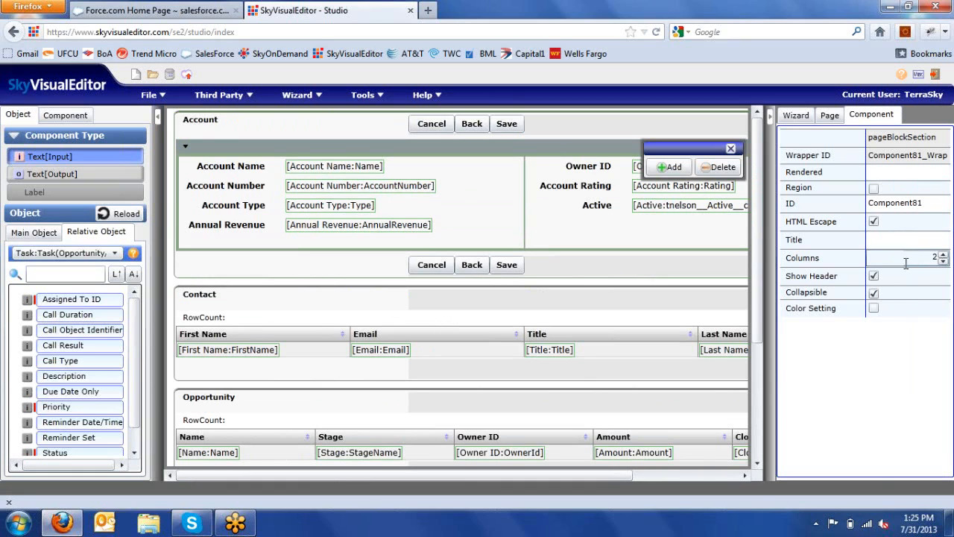
pyautogui.click(943, 254)
pyautogui.click(943, 254)
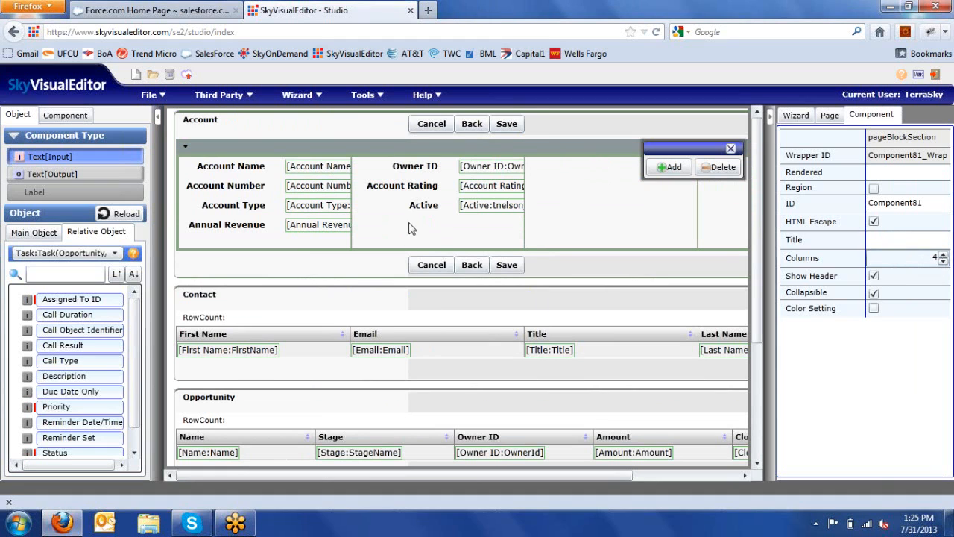
# Step: Move Active and Account Type to the third column and Annual Revenue to the fourth
pyautogui.moveTo(414, 210); pyautogui.dragTo(531, 237)
pyautogui.moveTo(233, 205); pyautogui.dragTo(612, 174)
pyautogui.moveTo(253, 209); pyautogui.dragTo(728, 201)
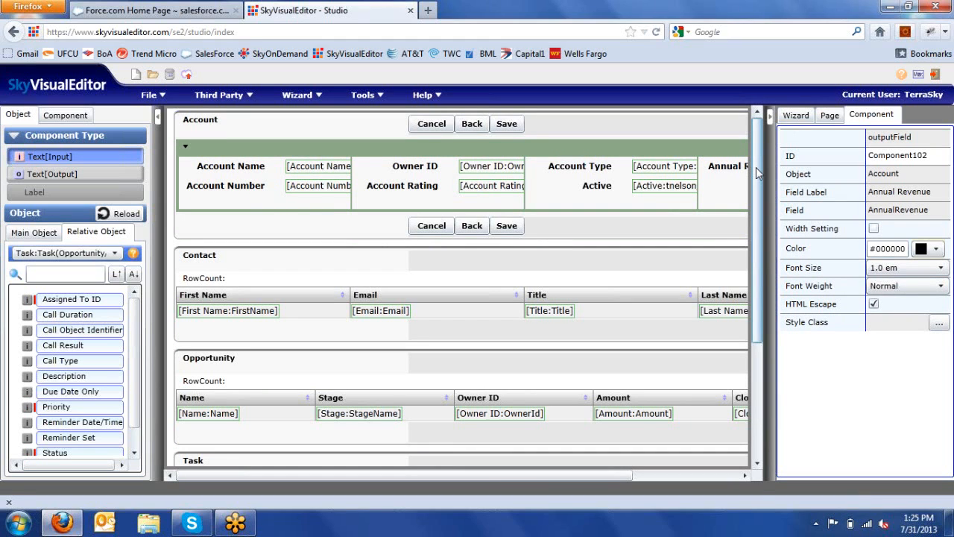
pyautogui.moveTo(756, 172)
pyautogui.mouseDown()
pyautogui.moveTo(767, 249)
pyautogui.moveTo(757, 163)
pyautogui.mouseUp()
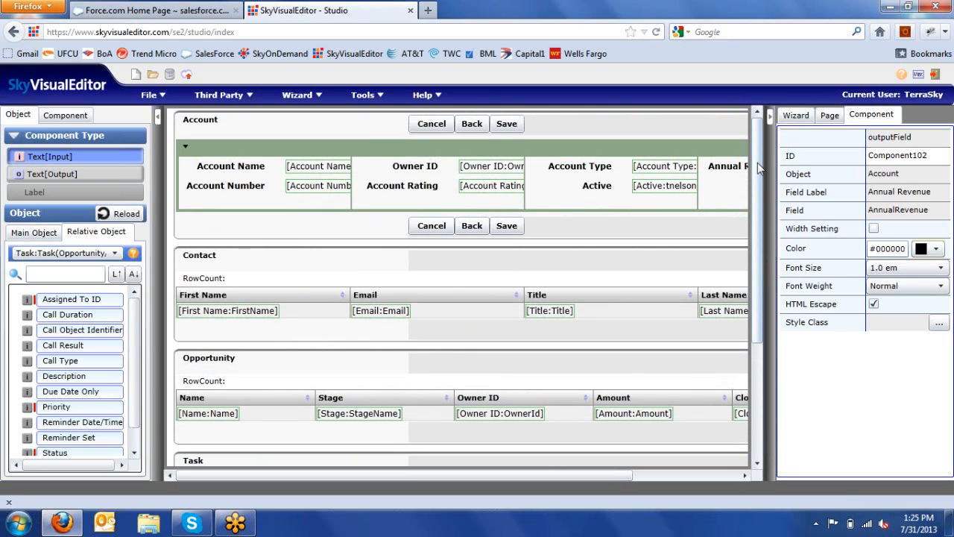
pyautogui.click(797, 116)
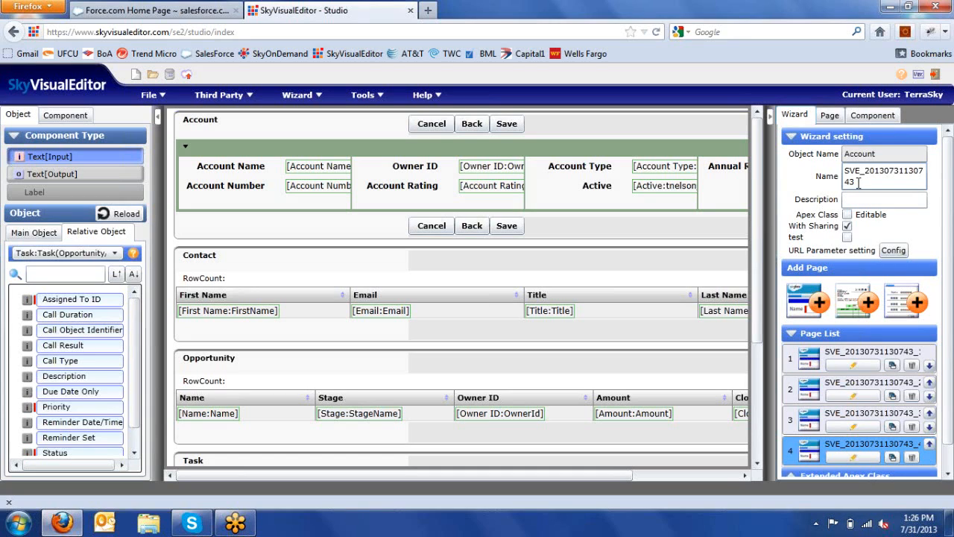
pyautogui.moveTo(858, 182); pyautogui.dragTo(845, 173)
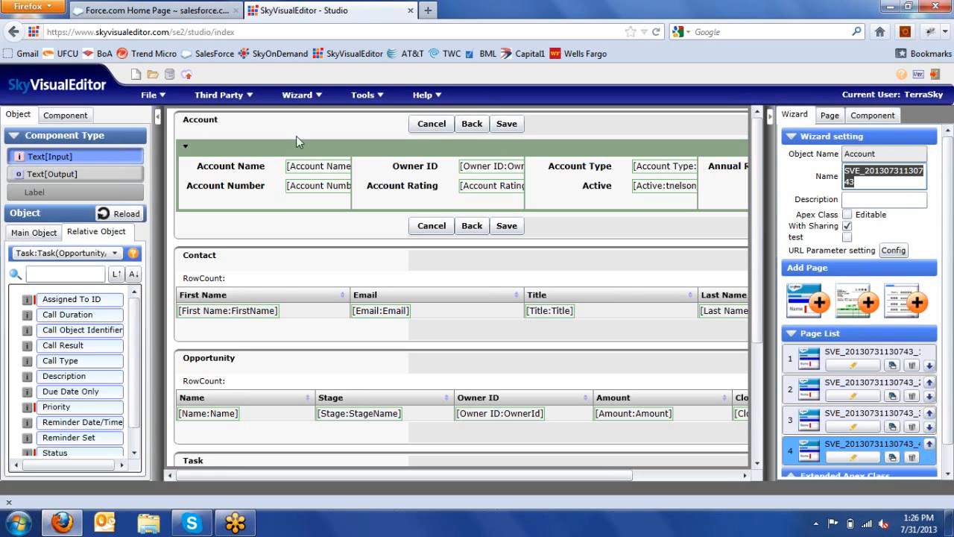
pyautogui.click(161, 95)
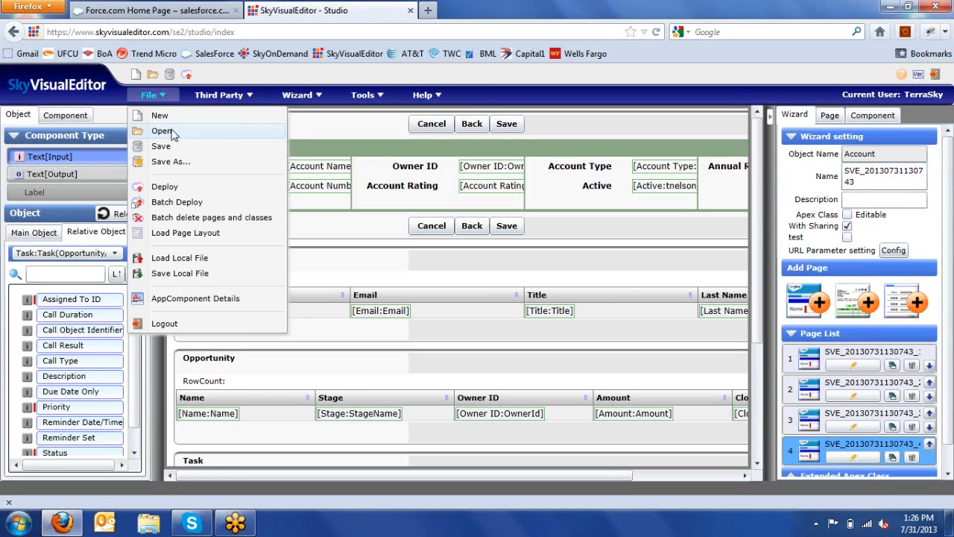
pyautogui.click(171, 130)
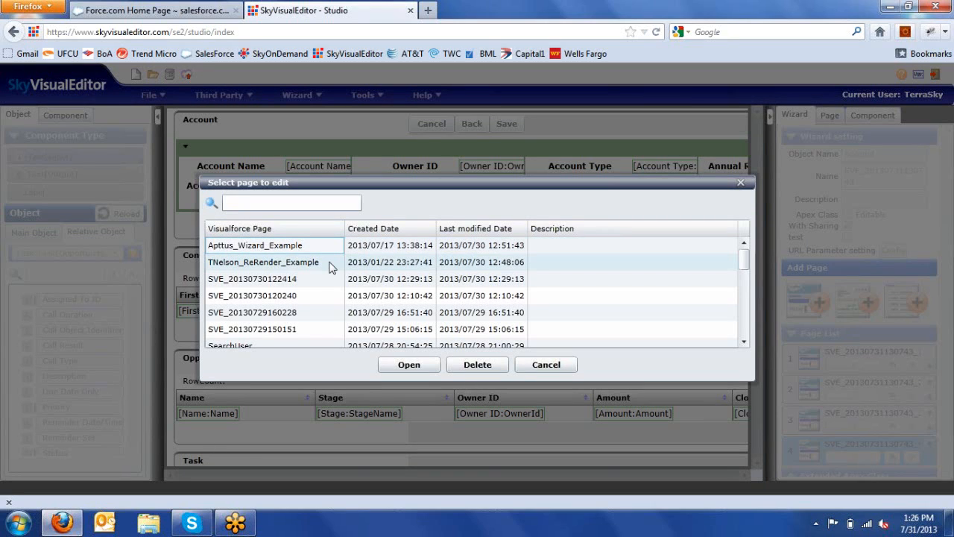
pyautogui.click(558, 365)
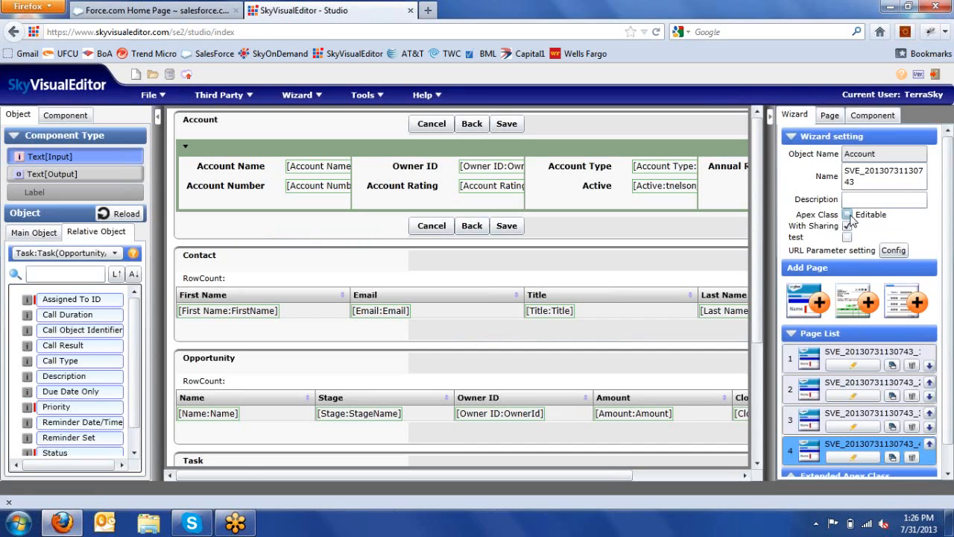
# Step: Toggle Apex class name editing on and back off
pyautogui.click(849, 214)
pyautogui.moveTo(856, 240); pyautogui.dragTo(847, 231)
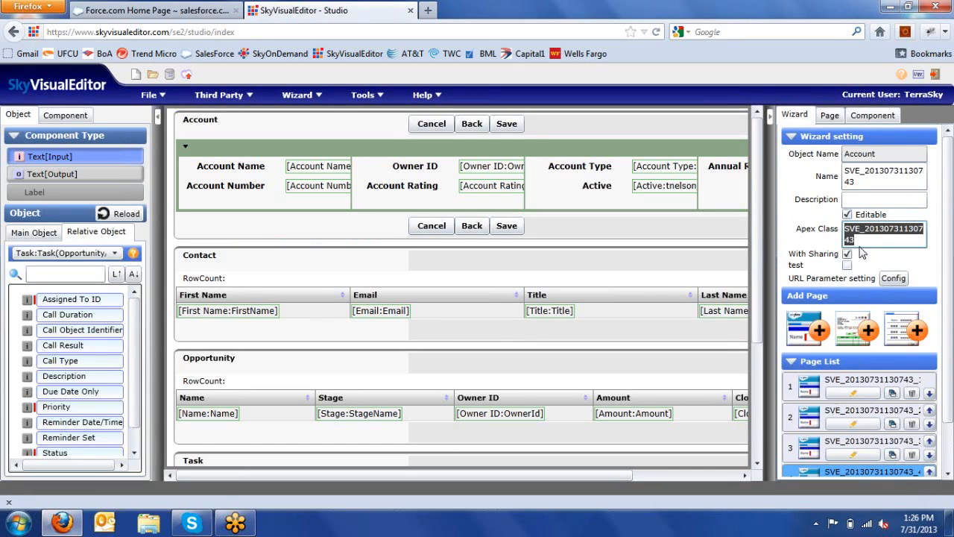
pyautogui.click(848, 215)
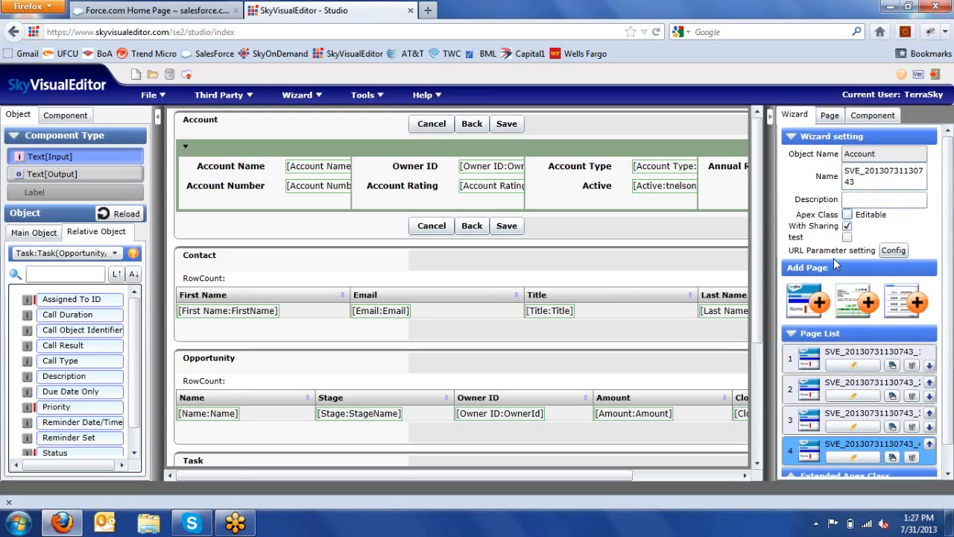
# Step: Rename the fourth page to Webinar_Summary_Screen and select it in the wizard page list
pyautogui.click(831, 116)
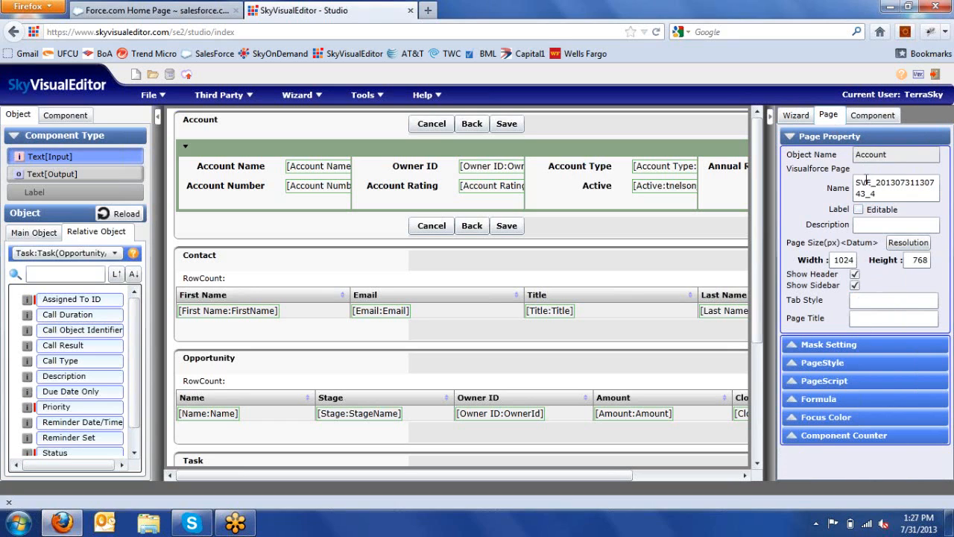
pyautogui.moveTo(879, 194); pyautogui.dragTo(852, 187)
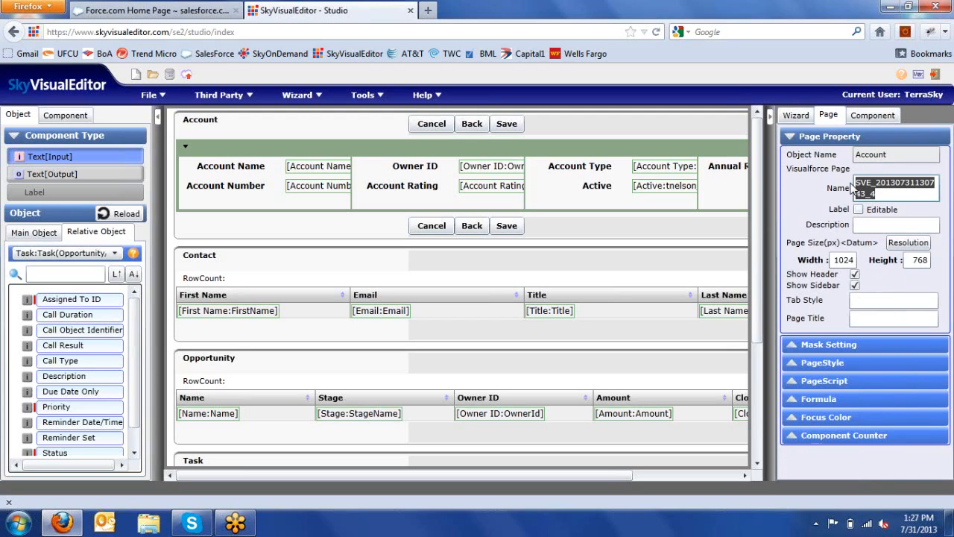
pyautogui.write('Su')
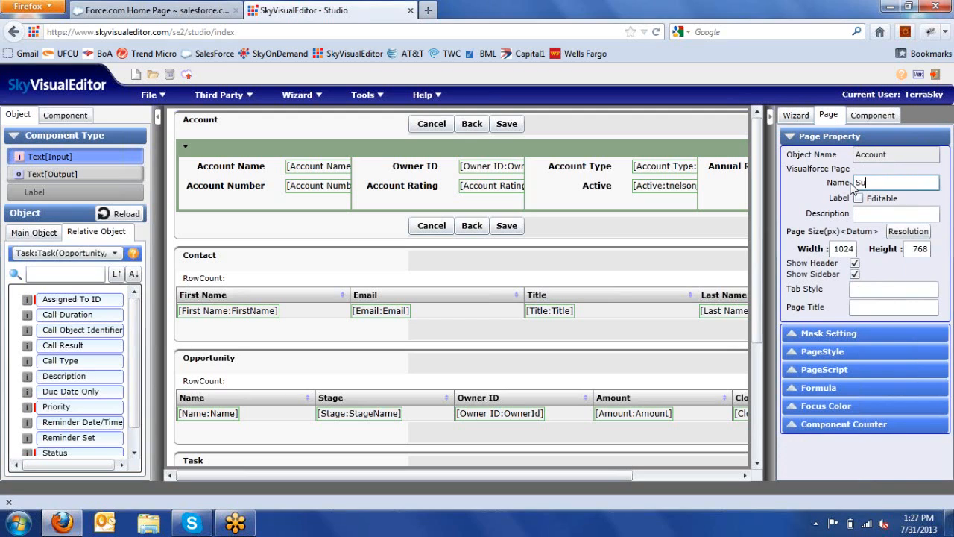
pyautogui.write('mmary')
pyautogui.write('_')
pyautogui.write('Scree')
pyautogui.write('n')
pyautogui.write('Webinar')
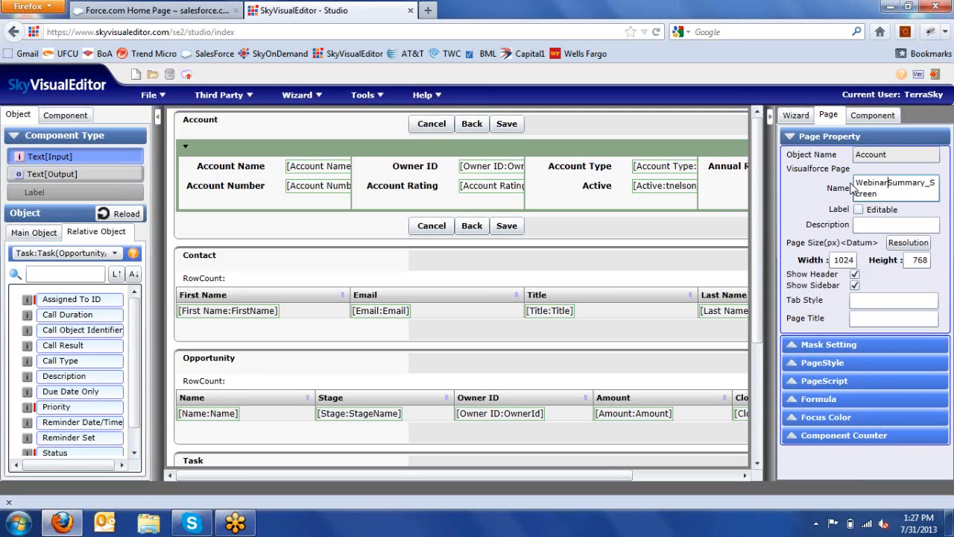
pyautogui.write('_')
pyautogui.click(795, 117)
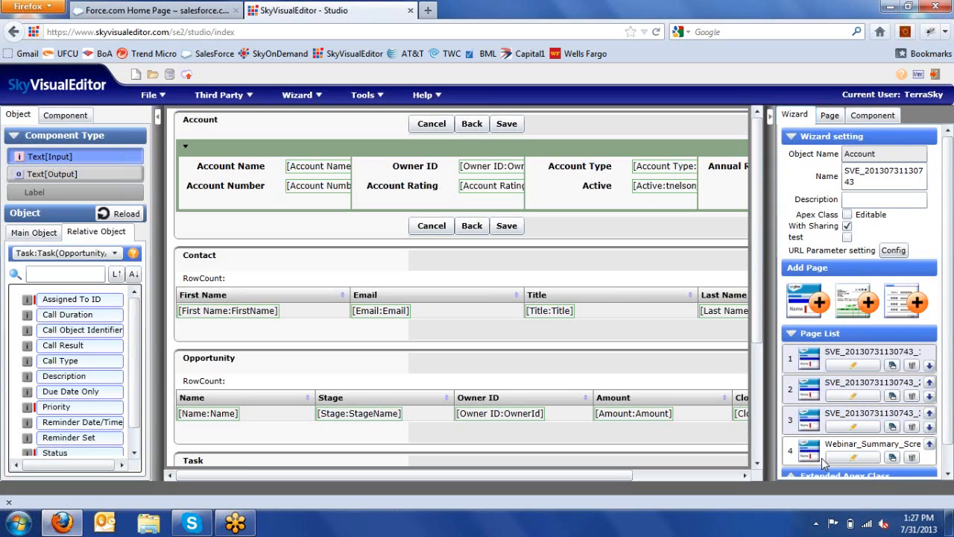
pyautogui.click(824, 462)
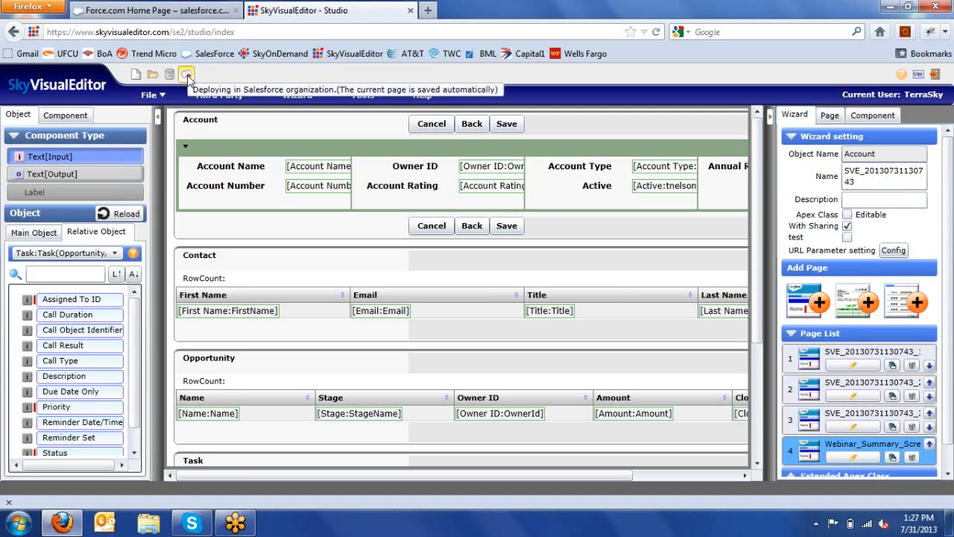
pyautogui.click(165, 95)
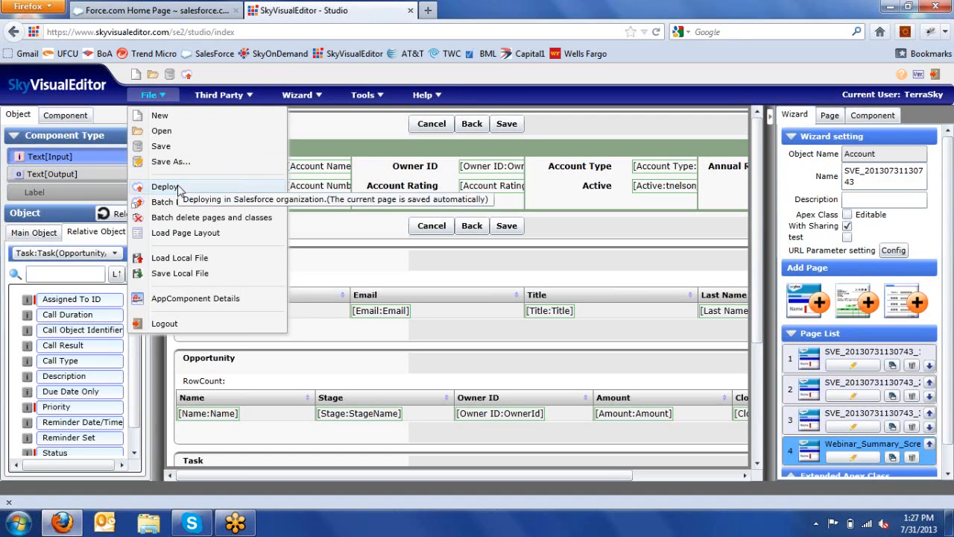
pyautogui.click(187, 78)
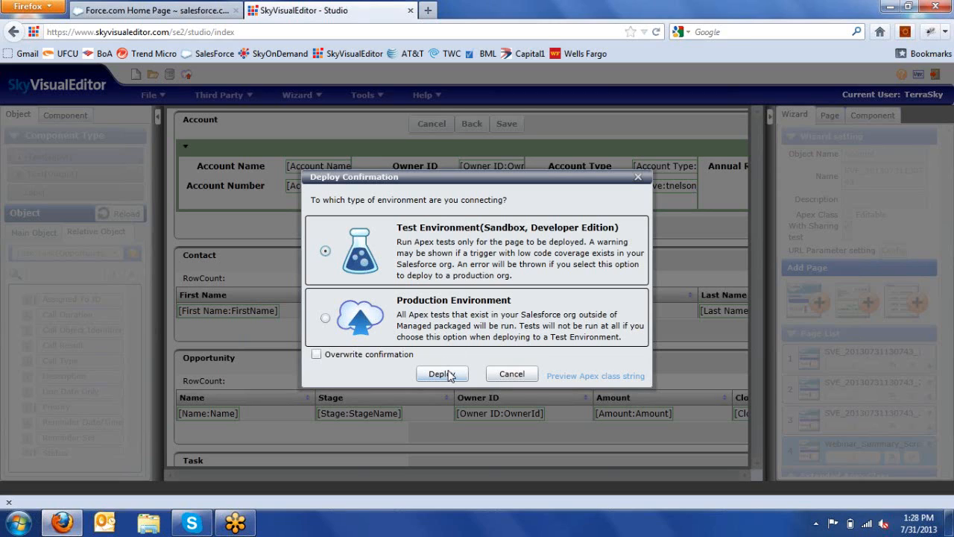
pyautogui.click(511, 375)
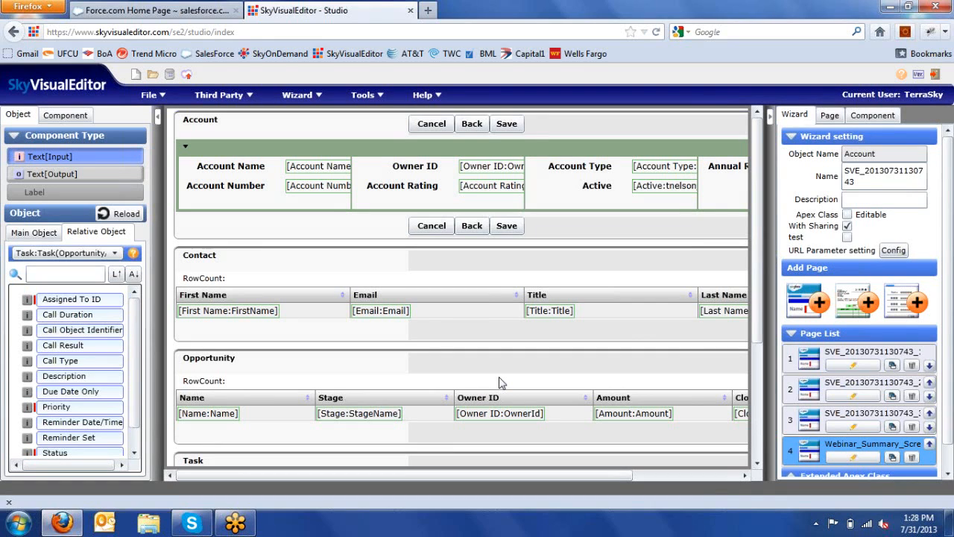
pyautogui.click(363, 96)
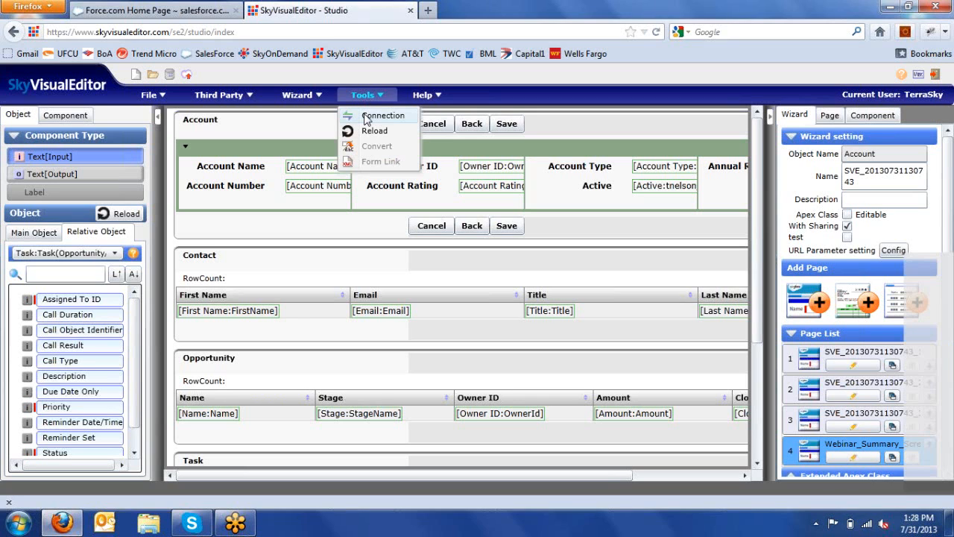
pyautogui.click(365, 117)
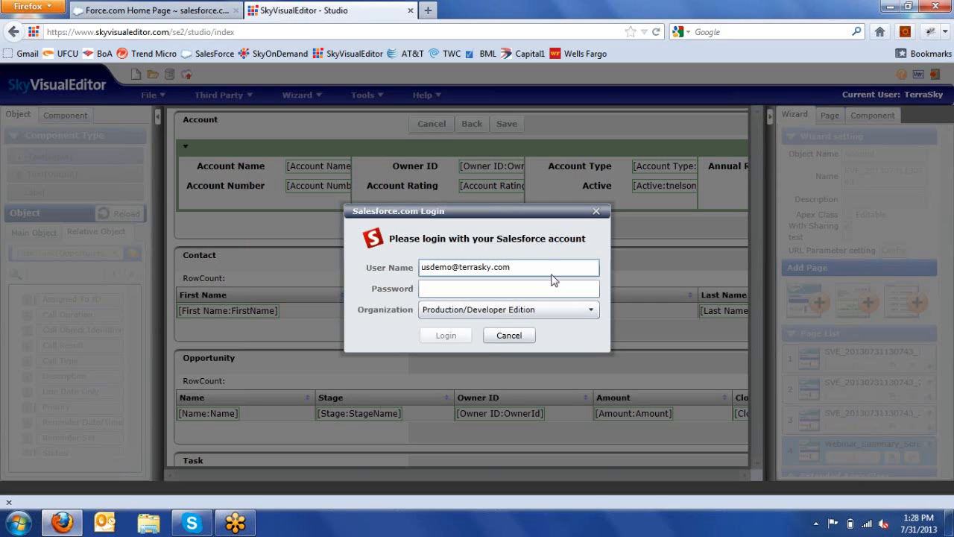
pyautogui.click(544, 291)
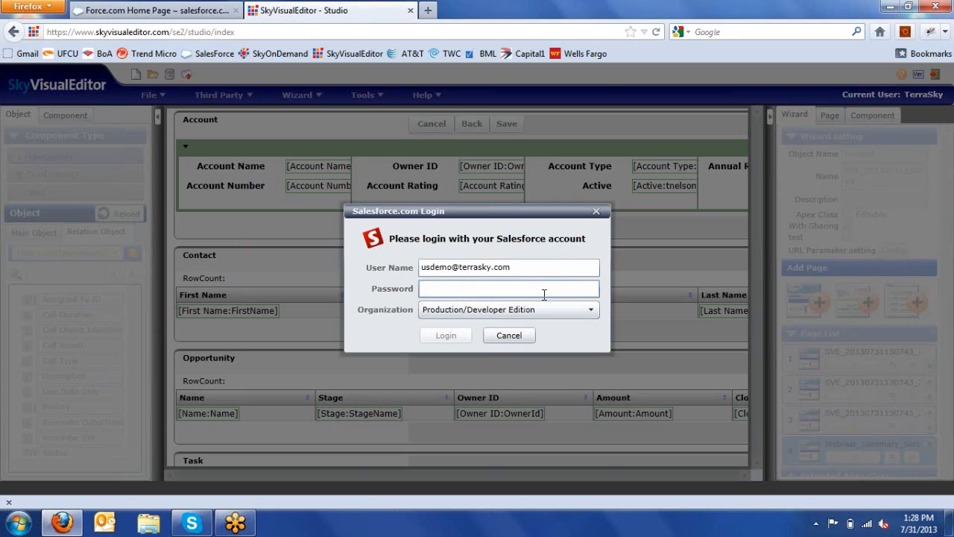
pyautogui.click(524, 334)
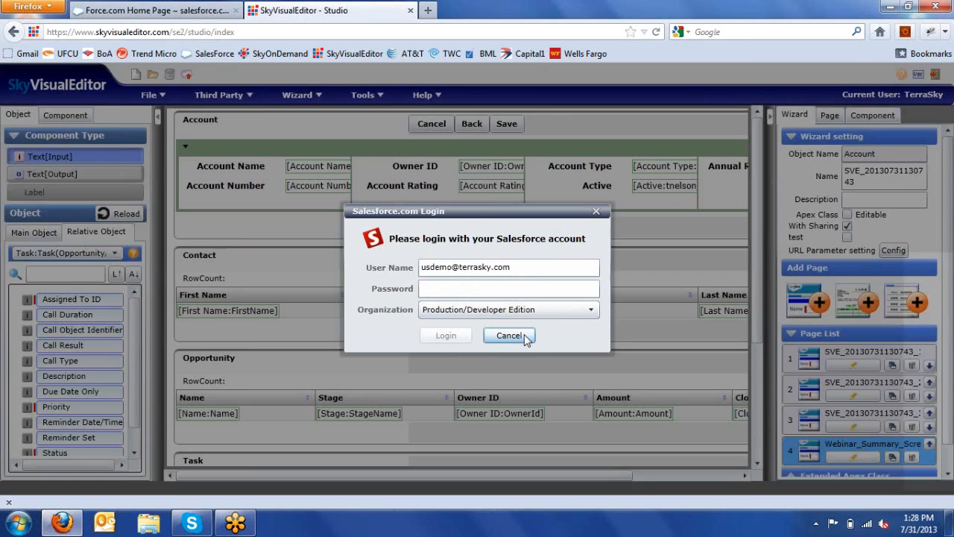
pyautogui.click(366, 95)
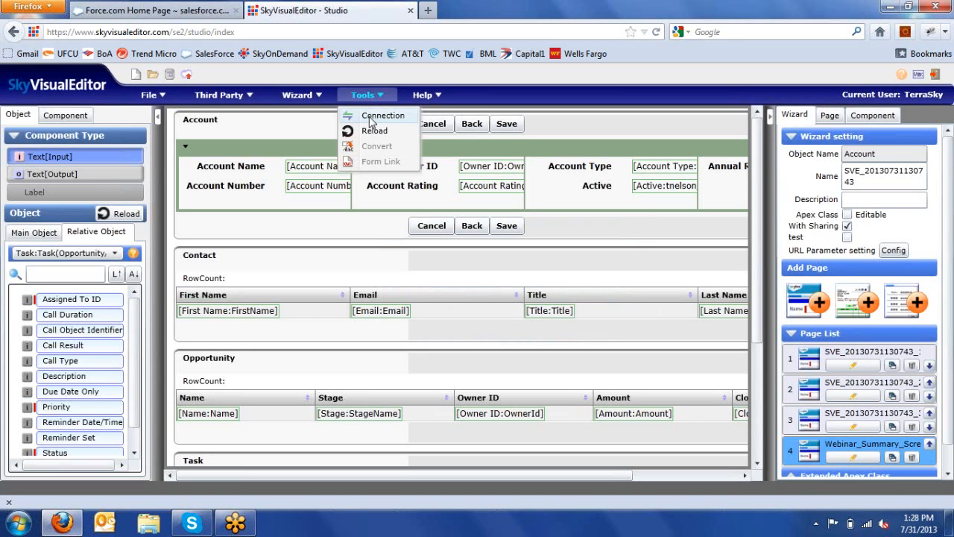
# Step: Deploy the wizard to the Salesforce Test Environment
pyautogui.click(187, 75)
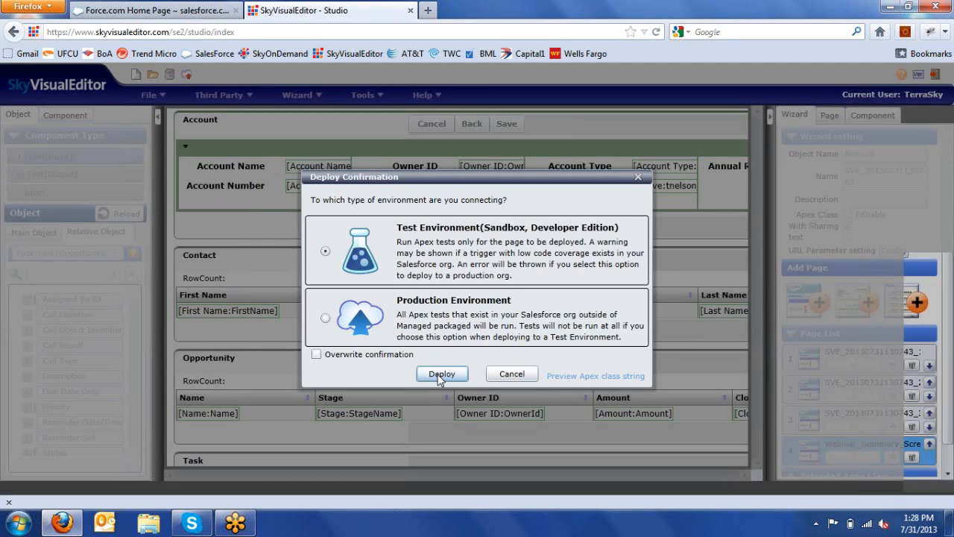
pyautogui.click(441, 375)
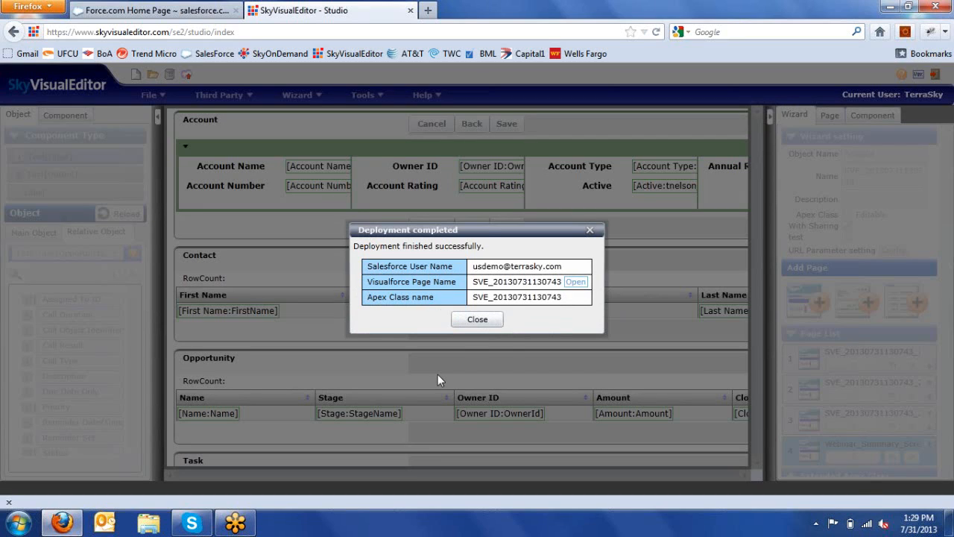
# Step: Open the deployed page, enter account name Test, pick an owner via lookup, and go Next
pyautogui.click(575, 283)
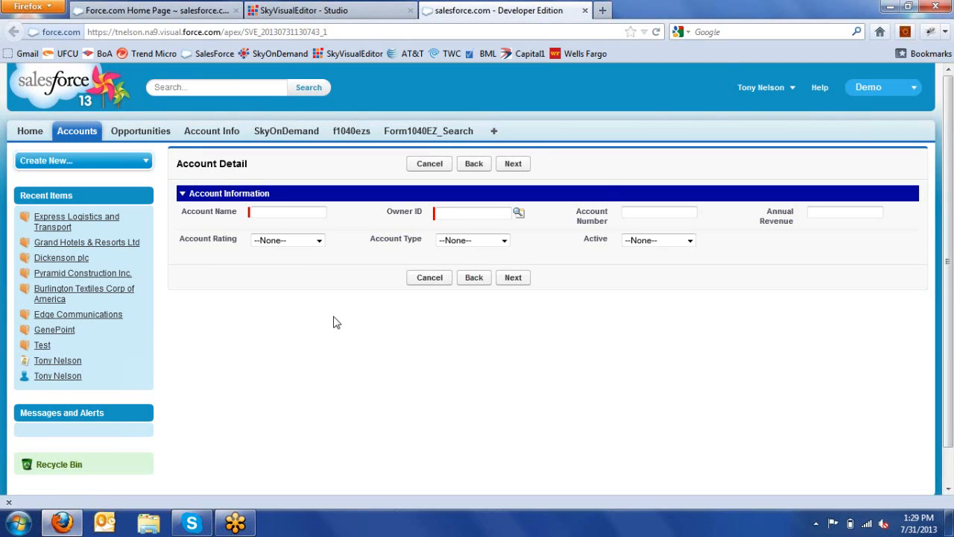
pyautogui.click(276, 213)
pyautogui.write('Test')
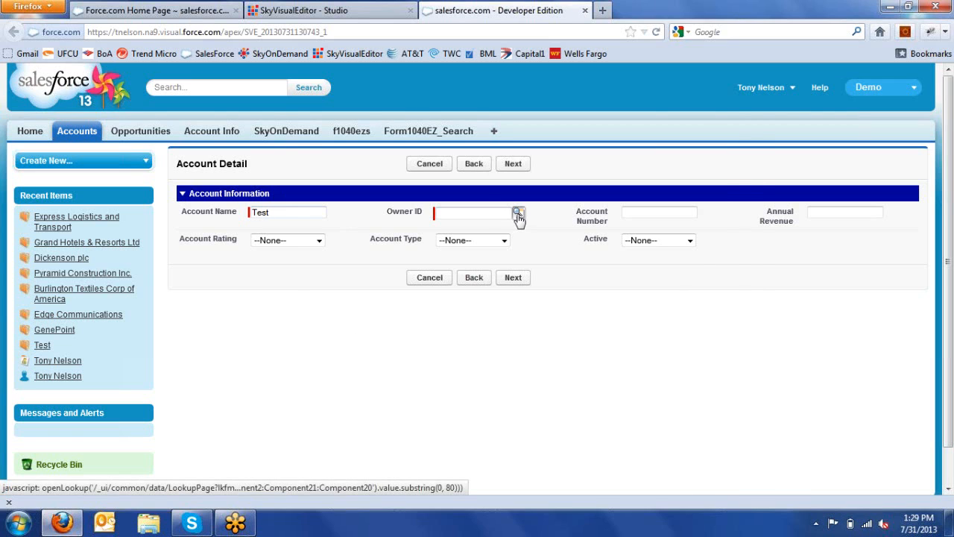
pyautogui.click(519, 214)
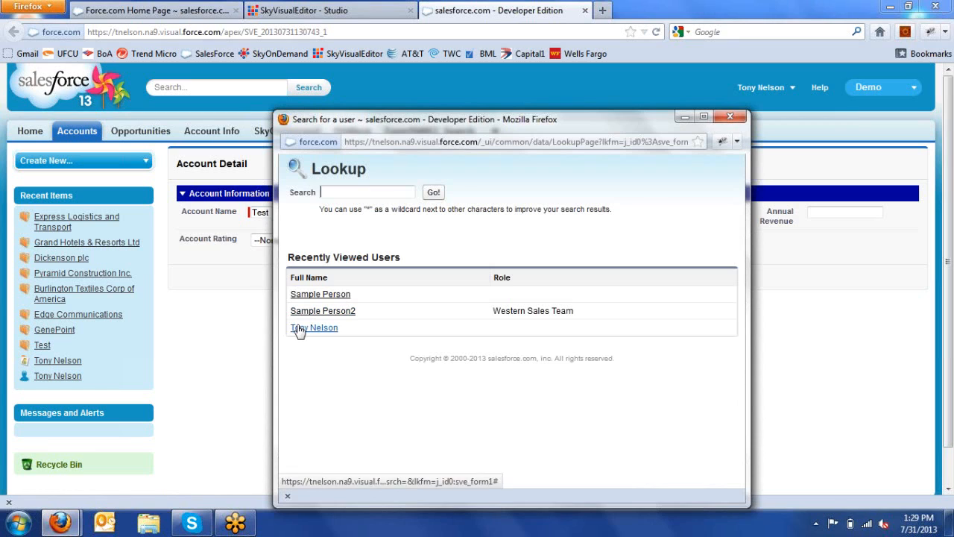
pyautogui.click(299, 329)
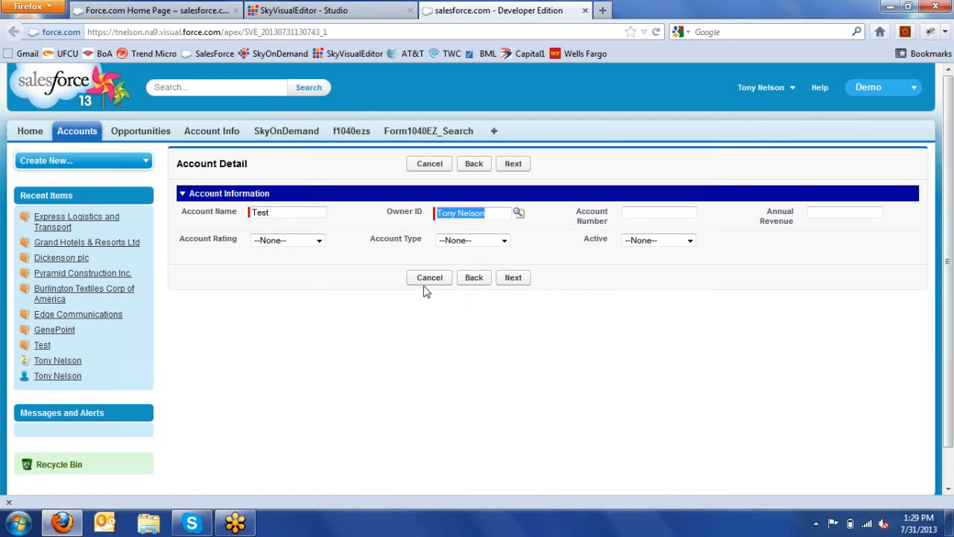
pyautogui.click(513, 278)
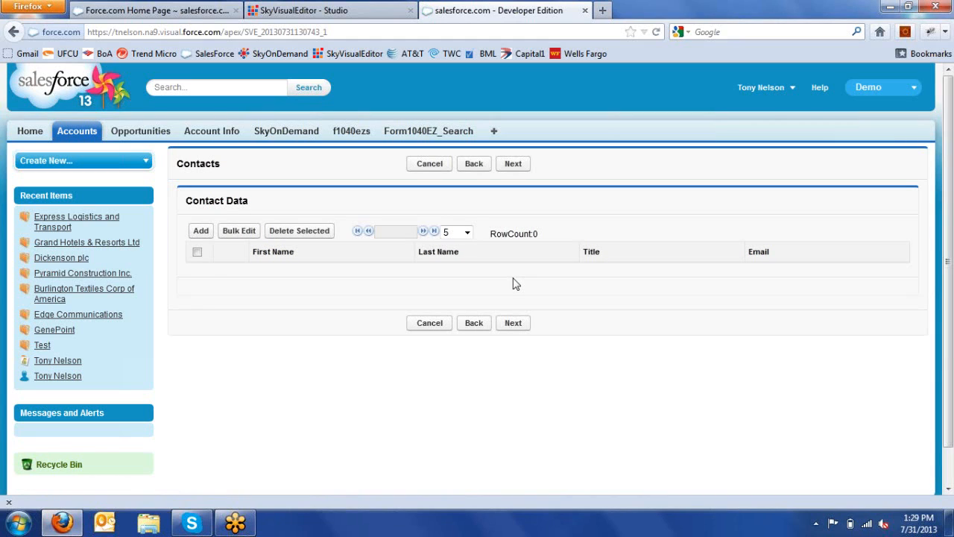
# Step: Add a contact with first name, last name and title Sales Engineer, then advance
pyautogui.click(200, 231)
pyautogui.click(267, 273)
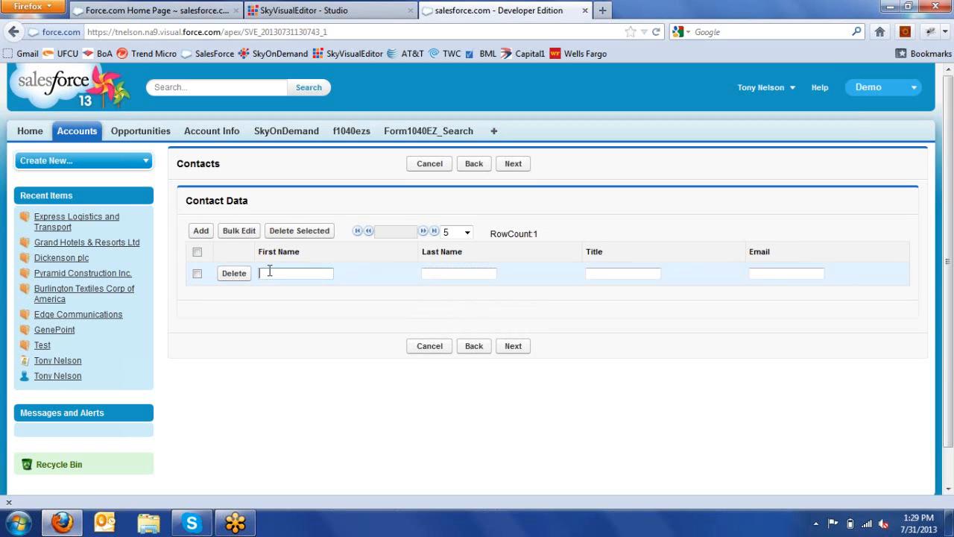
pyautogui.press('Tab')
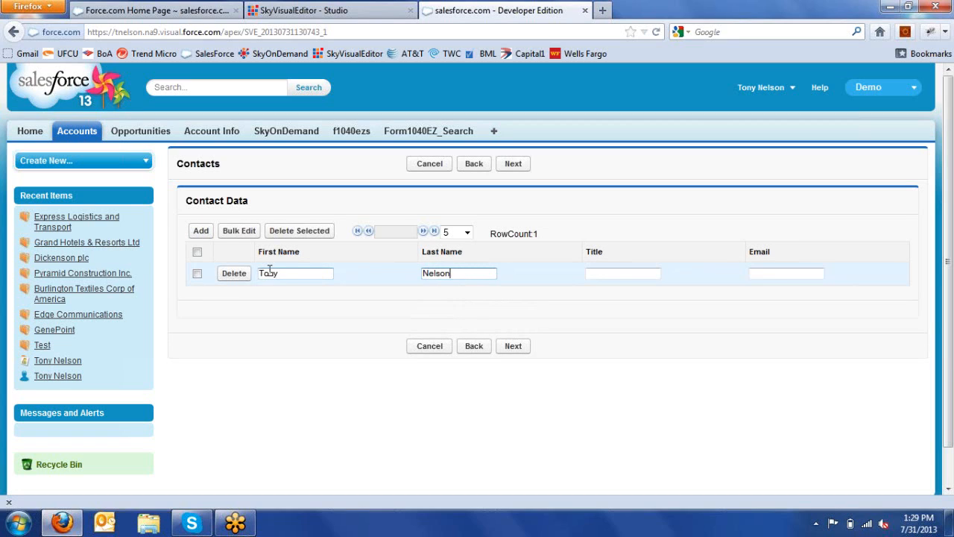
pyautogui.press('Tab')
pyautogui.write('Sales ')
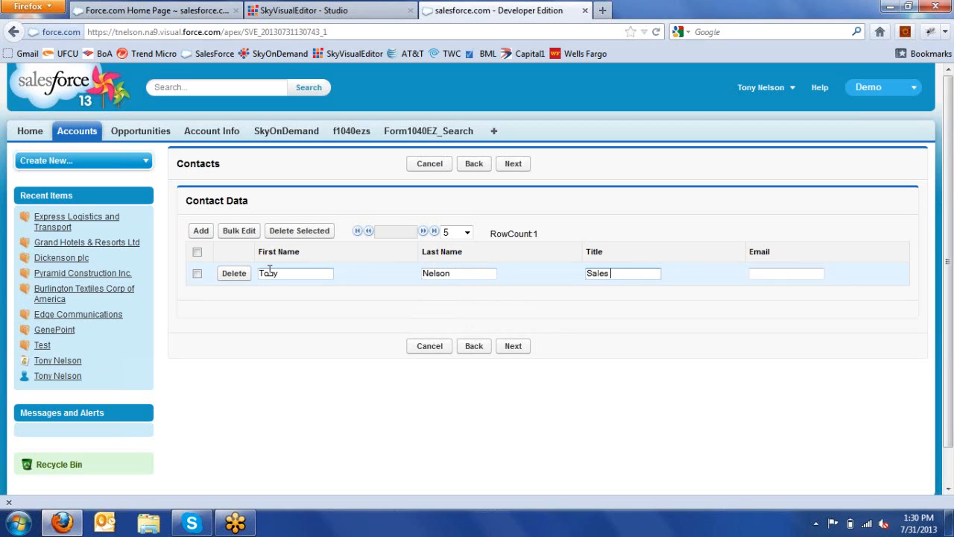
pyautogui.write('Engineer')
pyautogui.click(515, 349)
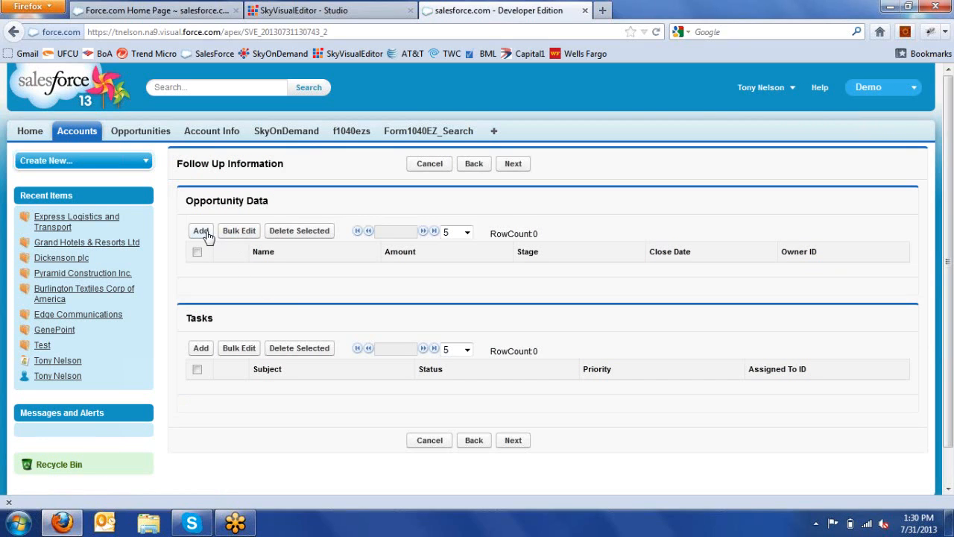
# Step: Add opportunity Test for 10000 in Needs Analysis, closing on the 31st
pyautogui.click(203, 231)
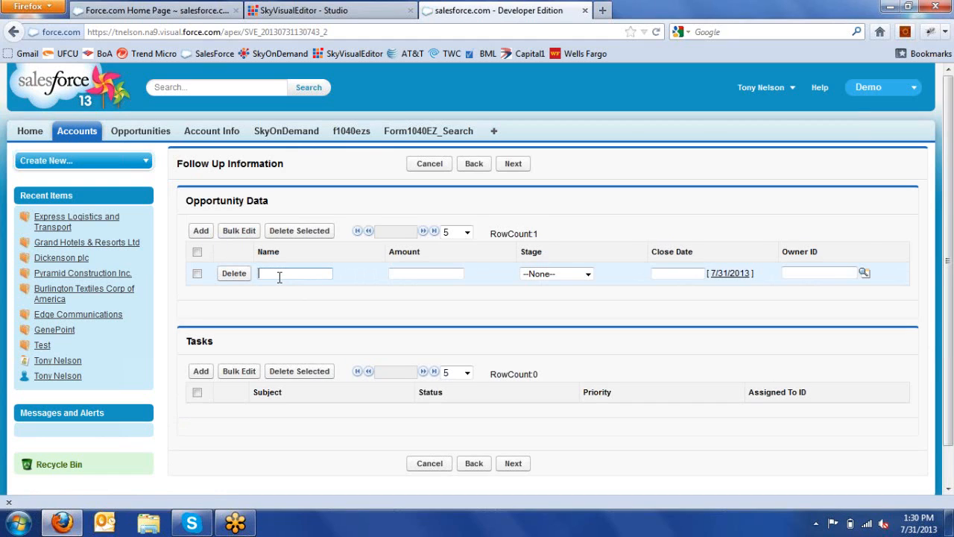
pyautogui.write('Test')
pyautogui.press('Tab')
pyautogui.write('10000')
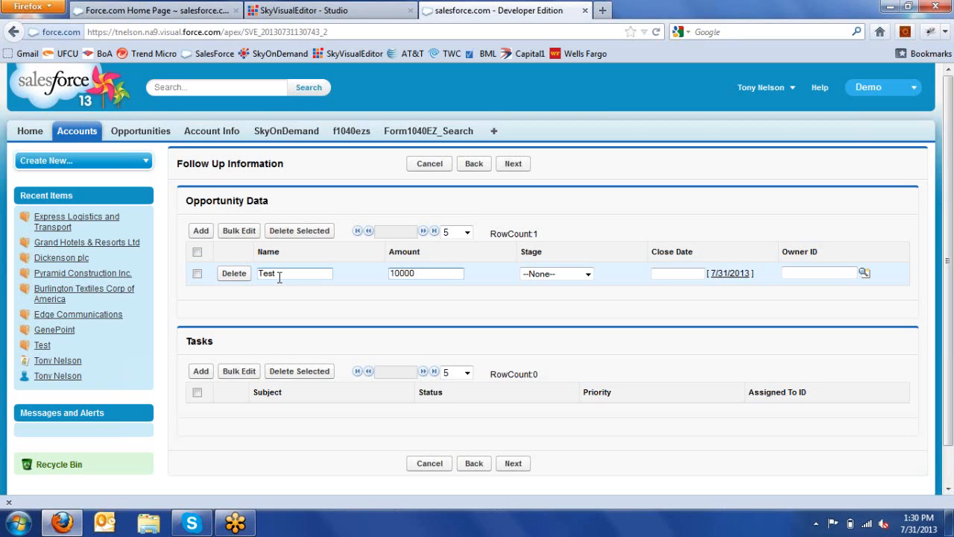
pyautogui.press('Tab')
pyautogui.press('Down')
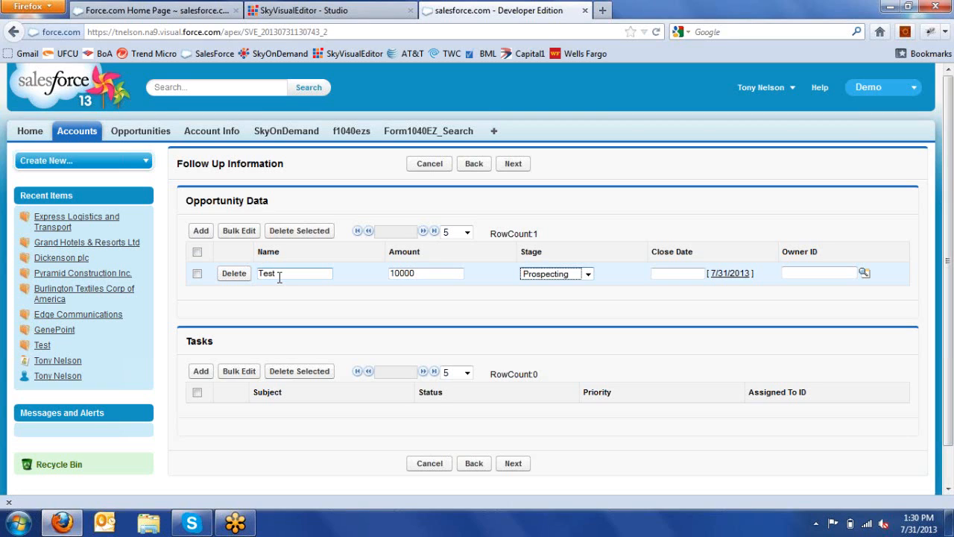
pyautogui.press('Down')
pyautogui.press('Tab')
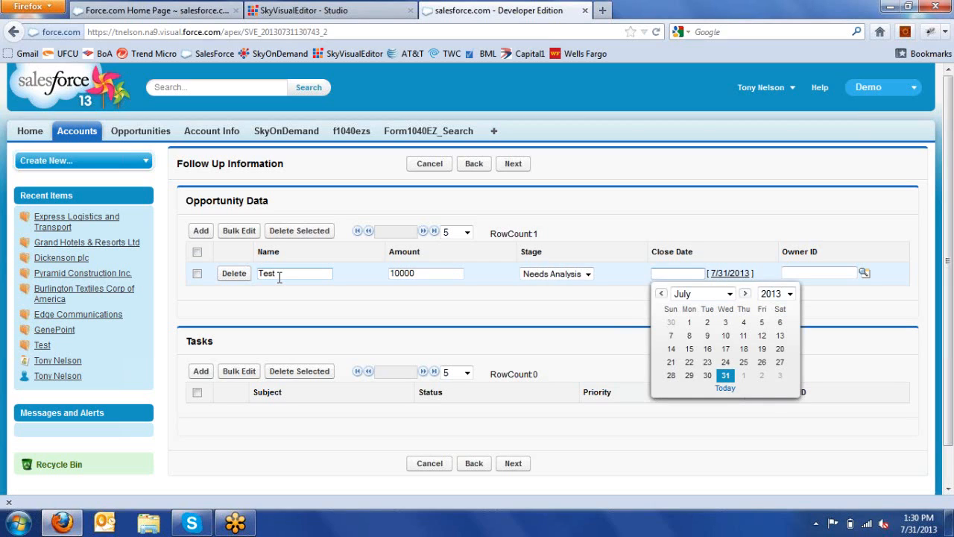
pyautogui.click(726, 376)
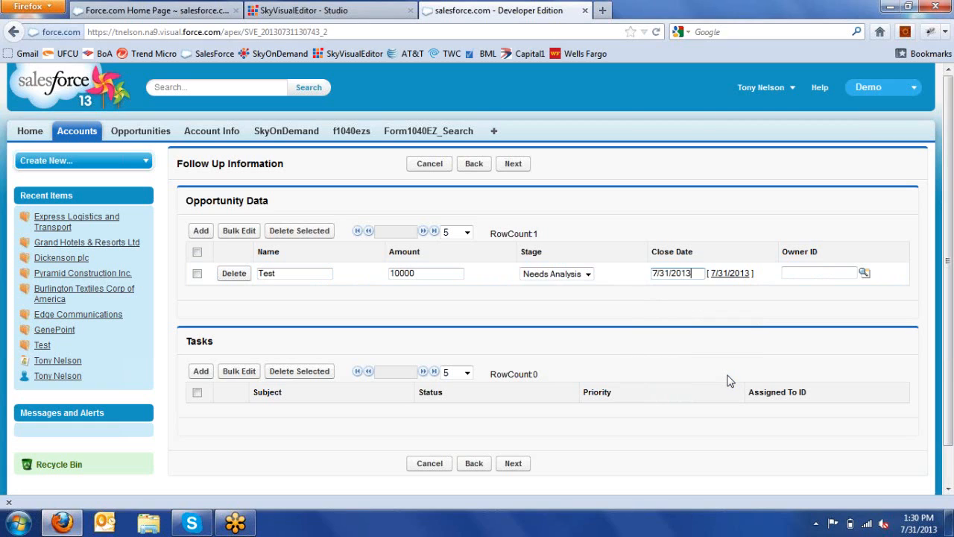
# Step: Add a Call task with status In Progress, priority High, assigned to a listed user
pyautogui.click(204, 373)
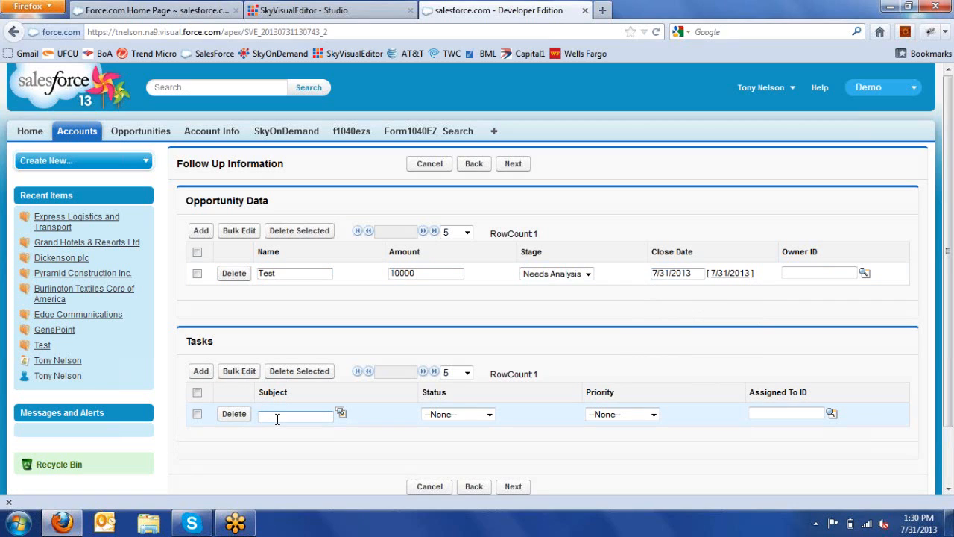
pyautogui.click(278, 417)
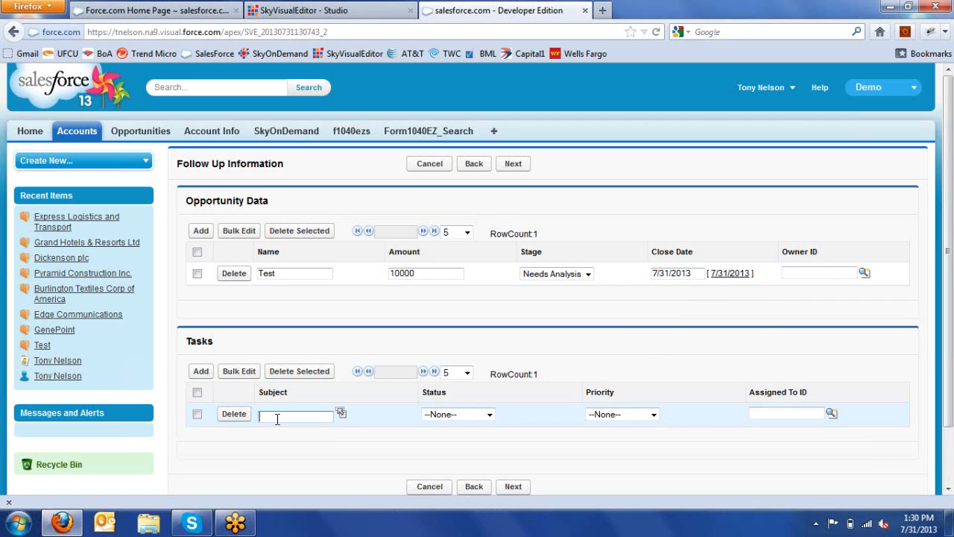
pyautogui.click(341, 413)
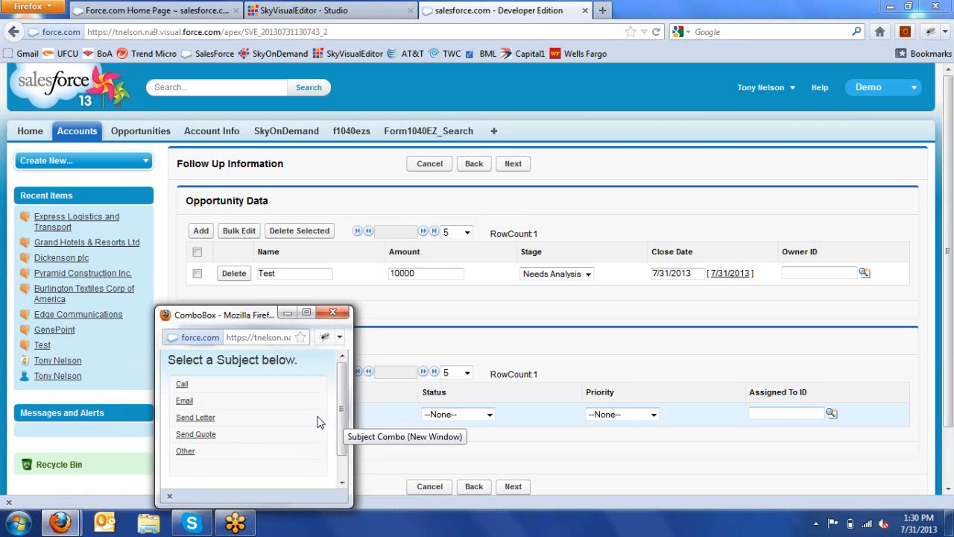
pyautogui.click(438, 414)
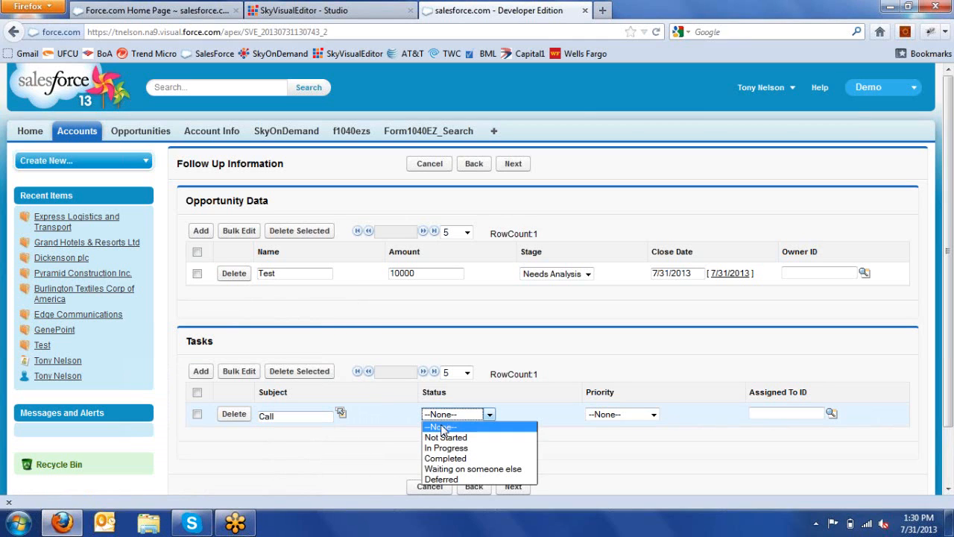
pyautogui.press('Escape')
pyautogui.click(443, 451)
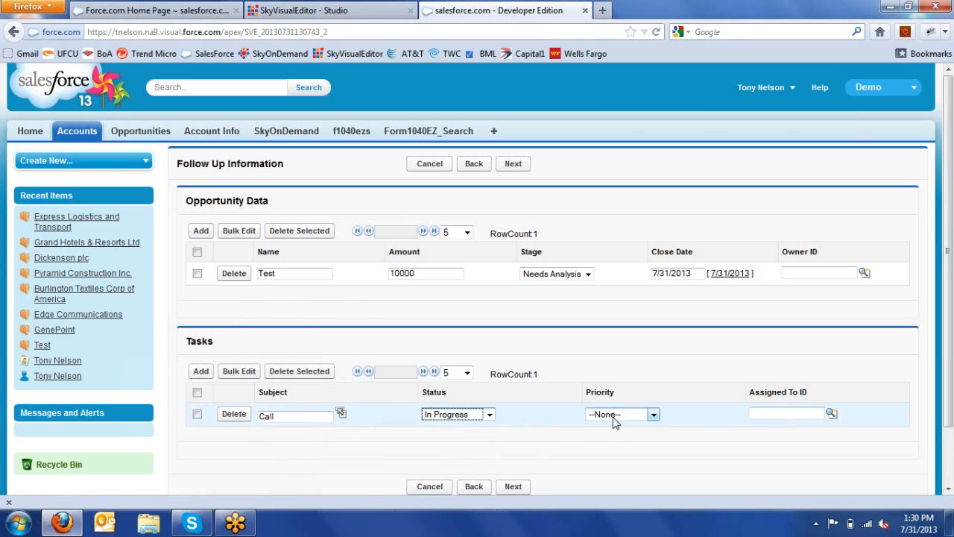
pyautogui.click(618, 416)
pyautogui.click(608, 435)
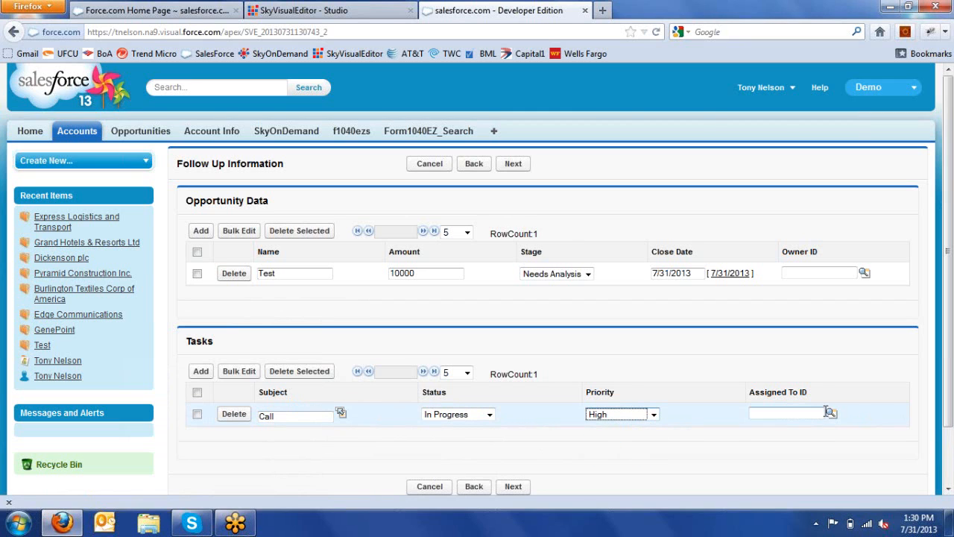
pyautogui.click(831, 413)
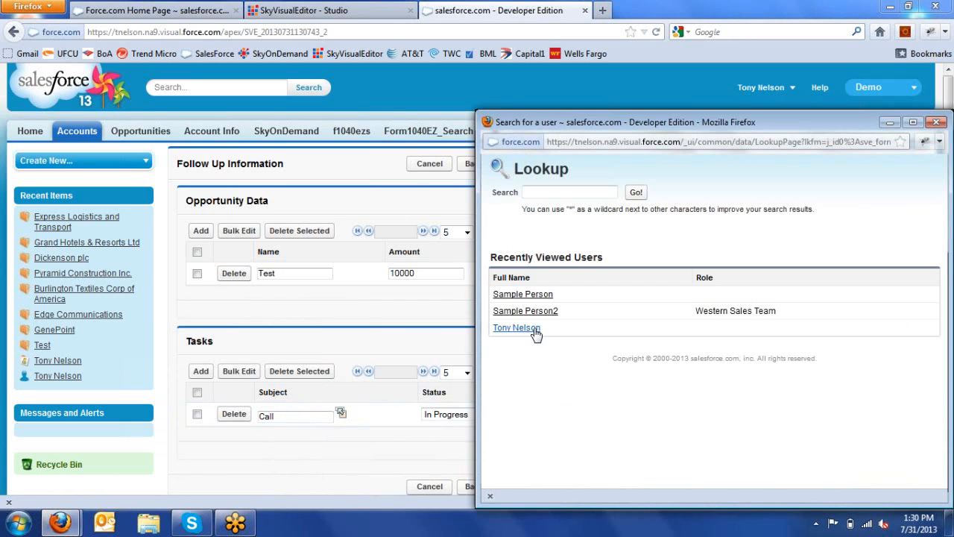
pyautogui.click(531, 335)
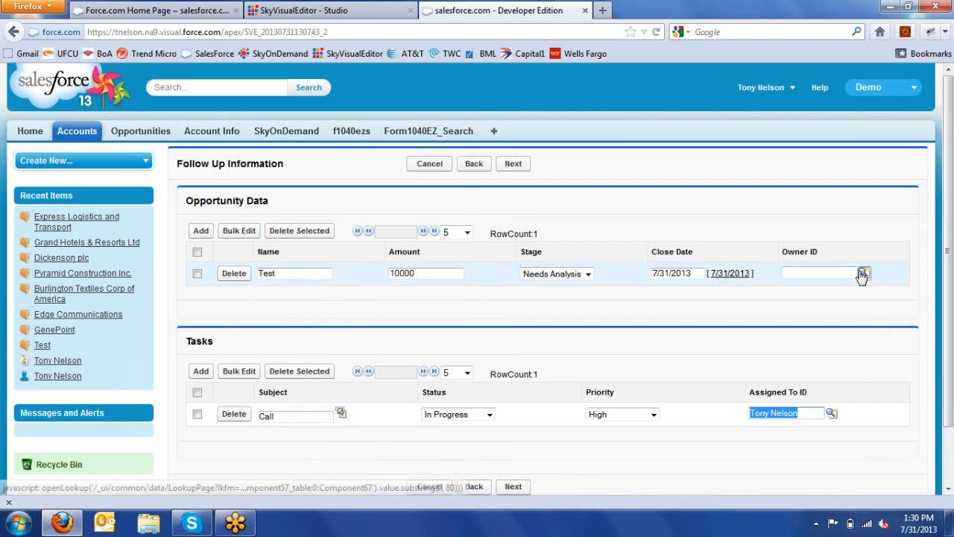
# Step: Set the opportunity owner from the user lookup and advance to the summary page
pyautogui.click(803, 274)
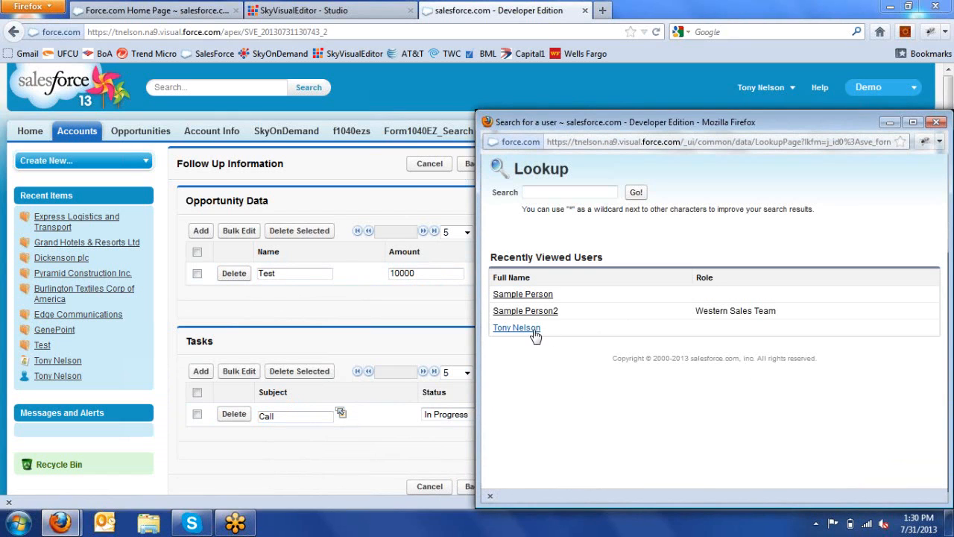
pyautogui.click(533, 332)
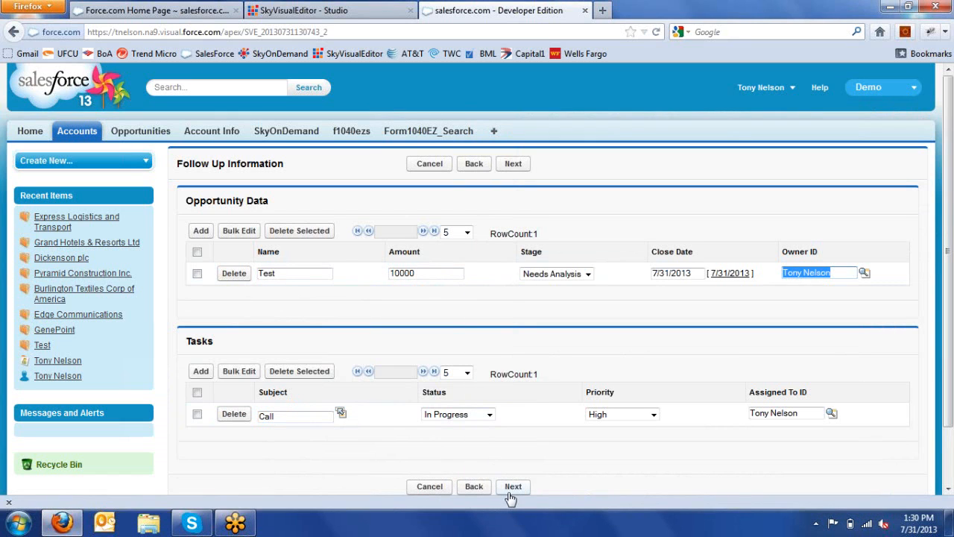
pyautogui.click(510, 488)
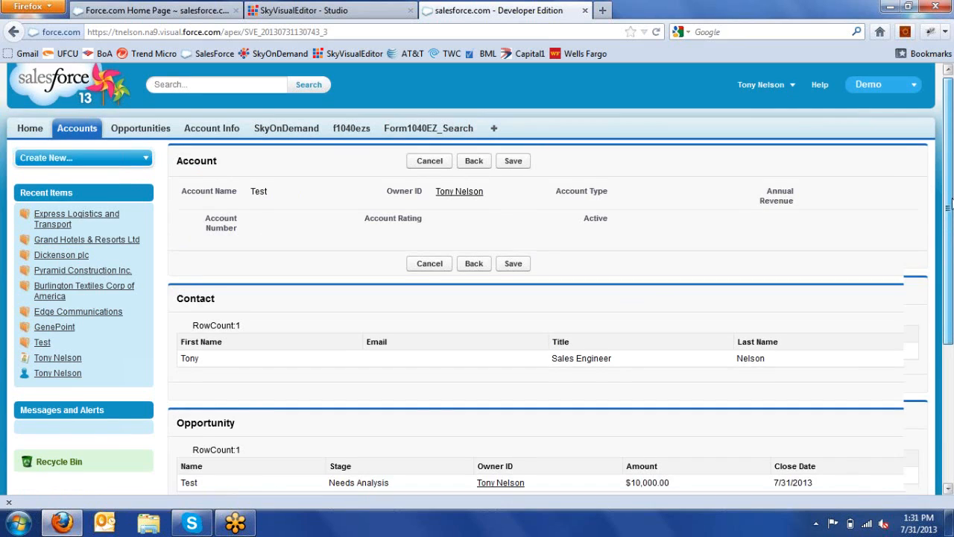
# Step: Review the contact, opportunity and task summary, then save the Test account
pyautogui.moveTo(952, 198); pyautogui.dragTo(952, 297)
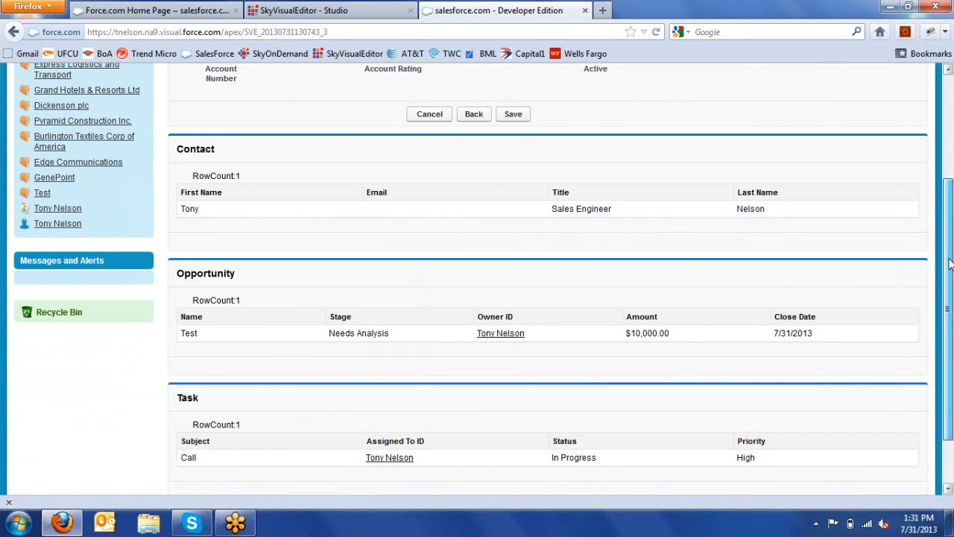
pyautogui.scroll(4, 952, 262)
pyautogui.click(516, 270)
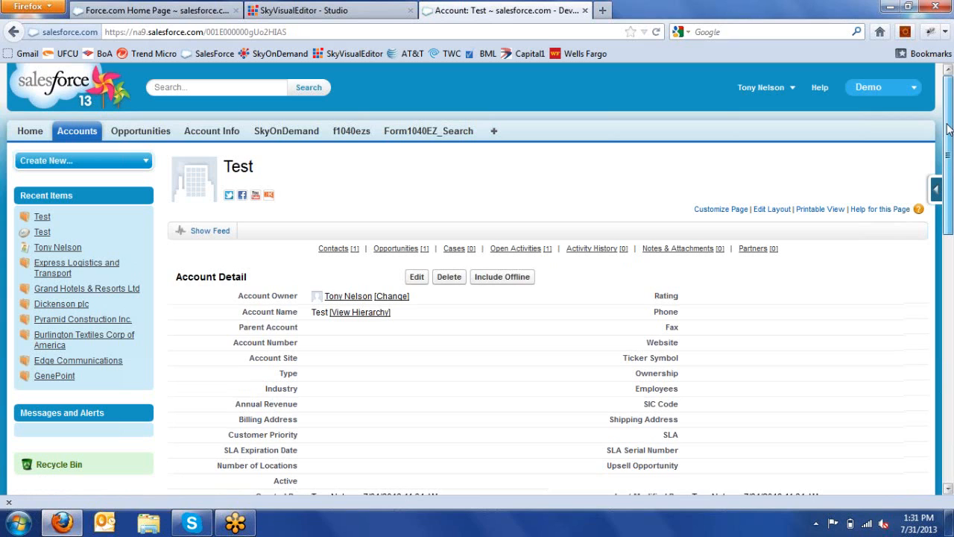
# Step: Scroll the Test account page to check its contact, opportunity and activity related lists
pyautogui.moveTo(948, 128); pyautogui.dragTo(950, 299)
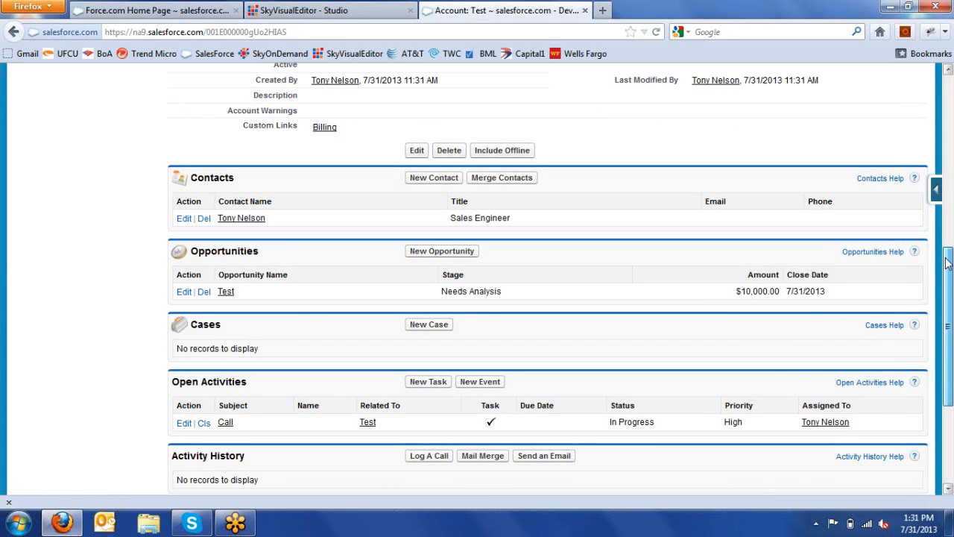
pyautogui.moveTo(947, 262); pyautogui.dragTo(946, 128)
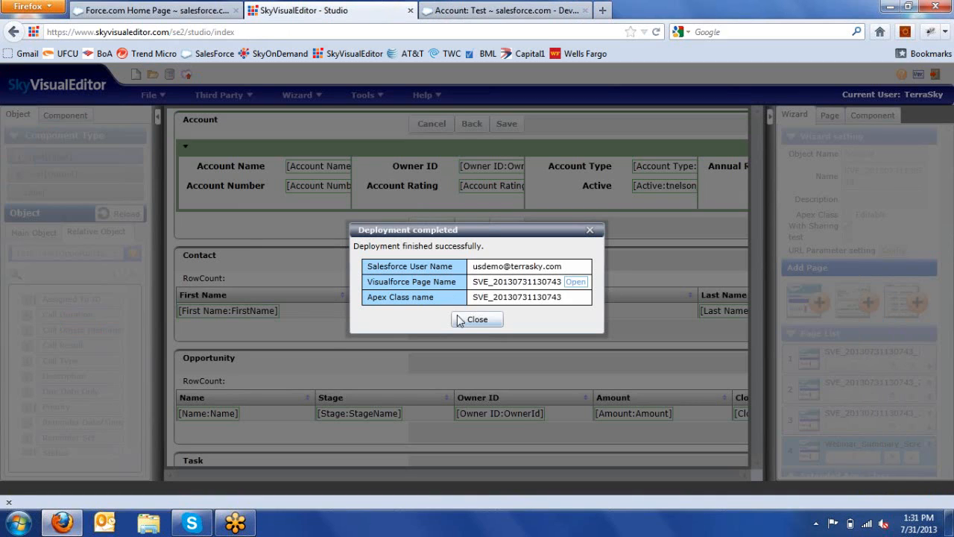
# Step: Close the deployment-completed notice and select page 1 in the Page List
pyautogui.click(476, 319)
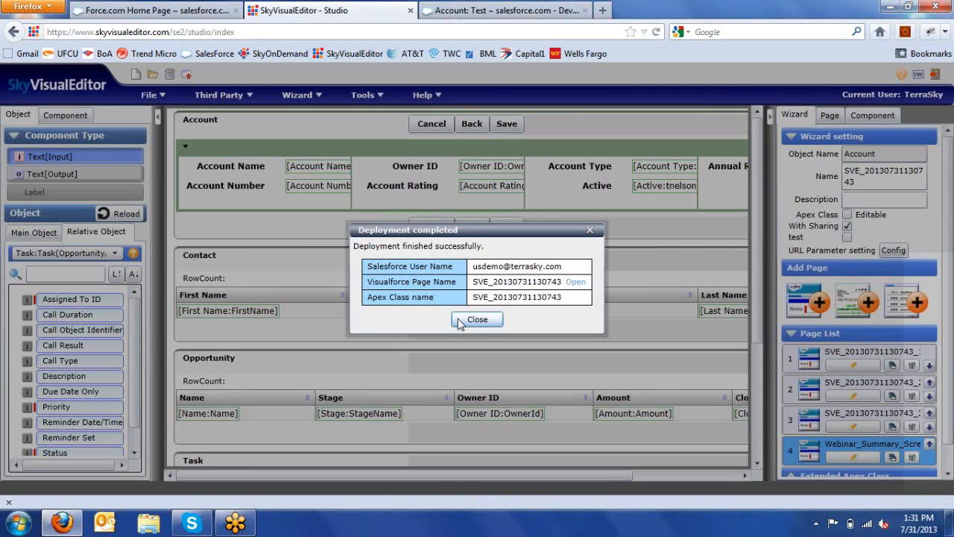
pyautogui.click(836, 365)
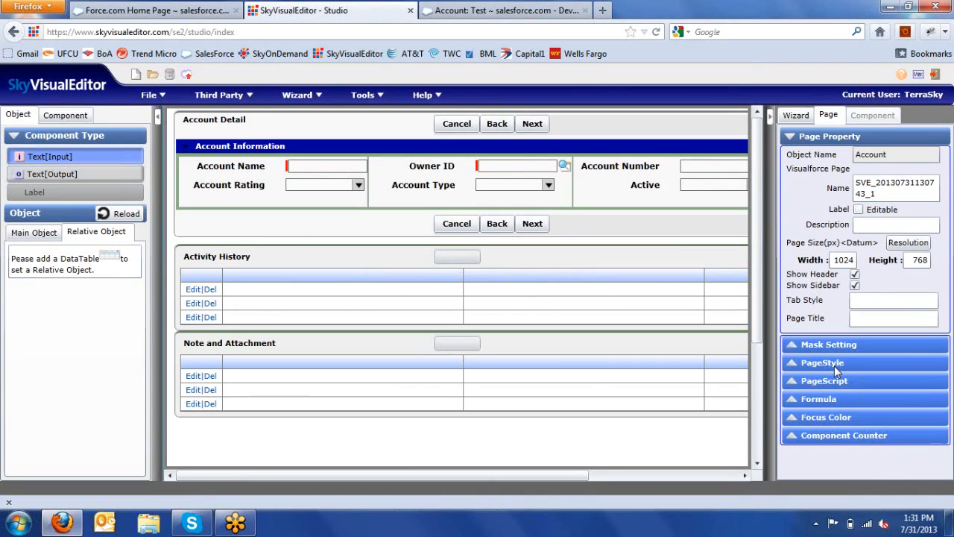
# Step: Select the Next button and open its Destination Page transition condition settings
pyautogui.click(532, 123)
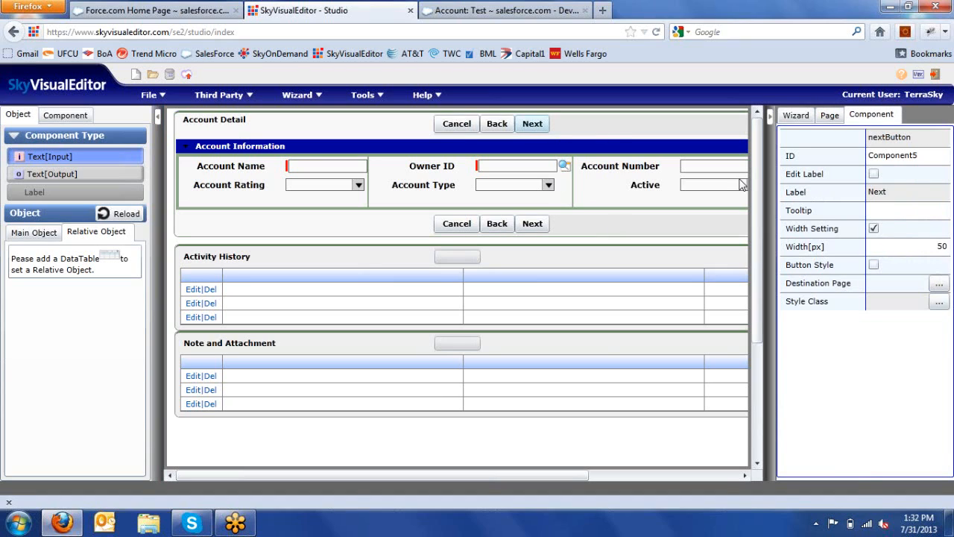
pyautogui.click(938, 285)
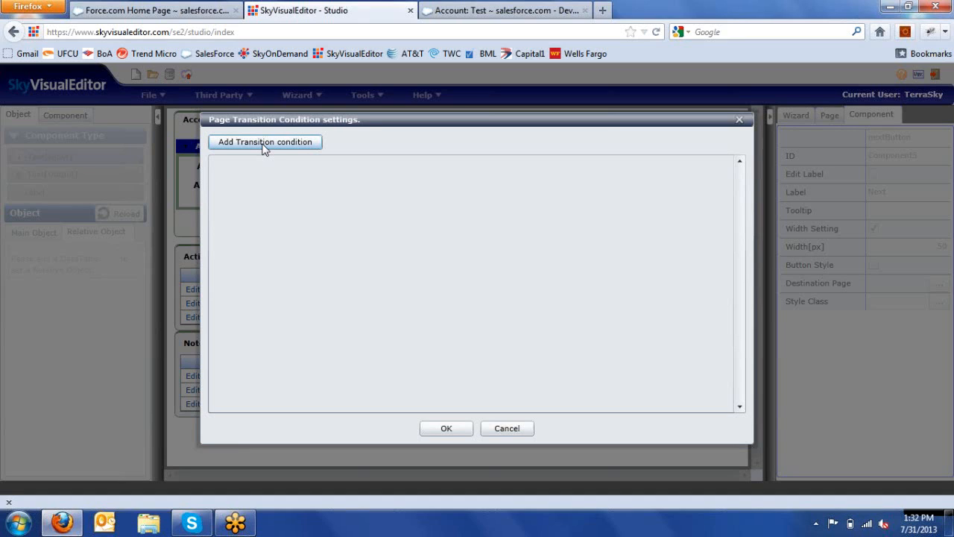
pyautogui.click(263, 145)
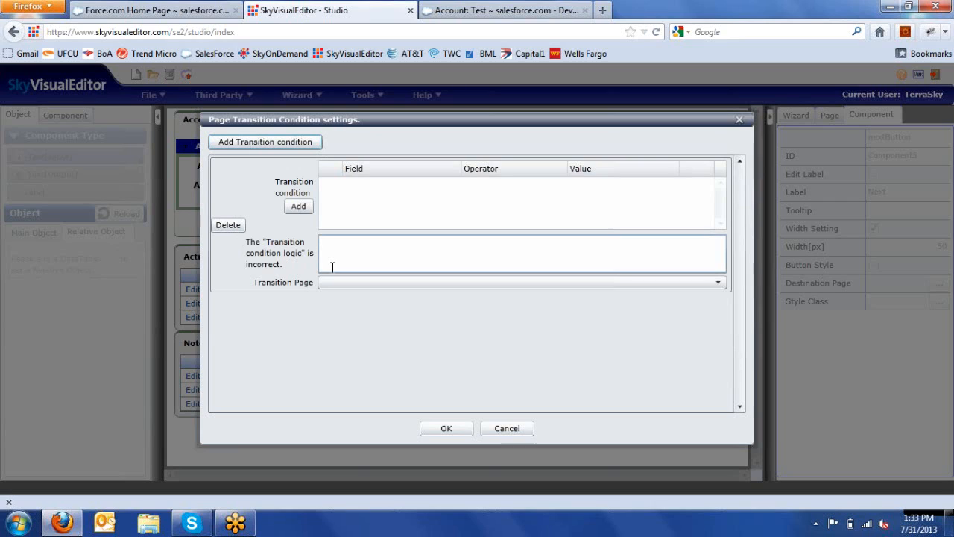
pyautogui.click(298, 206)
pyautogui.click(395, 185)
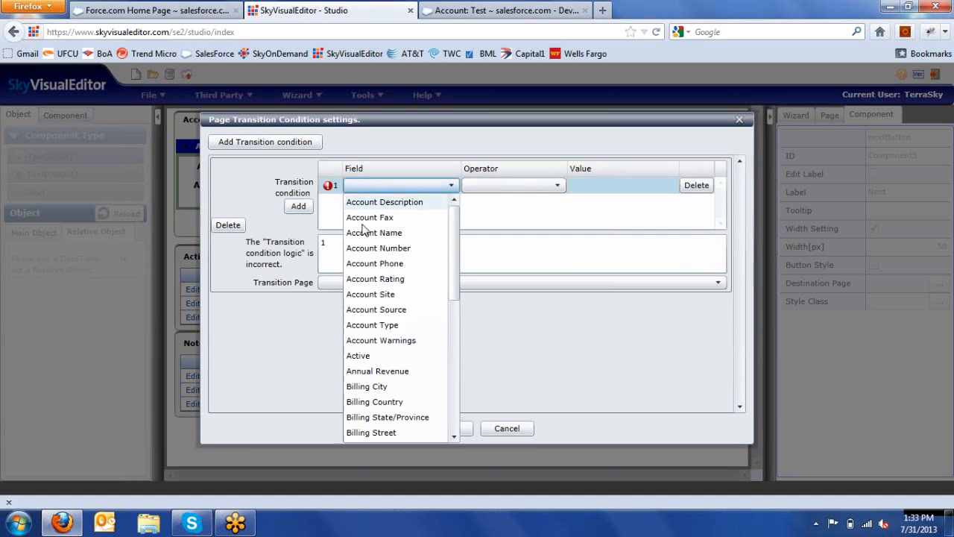
pyautogui.click(375, 357)
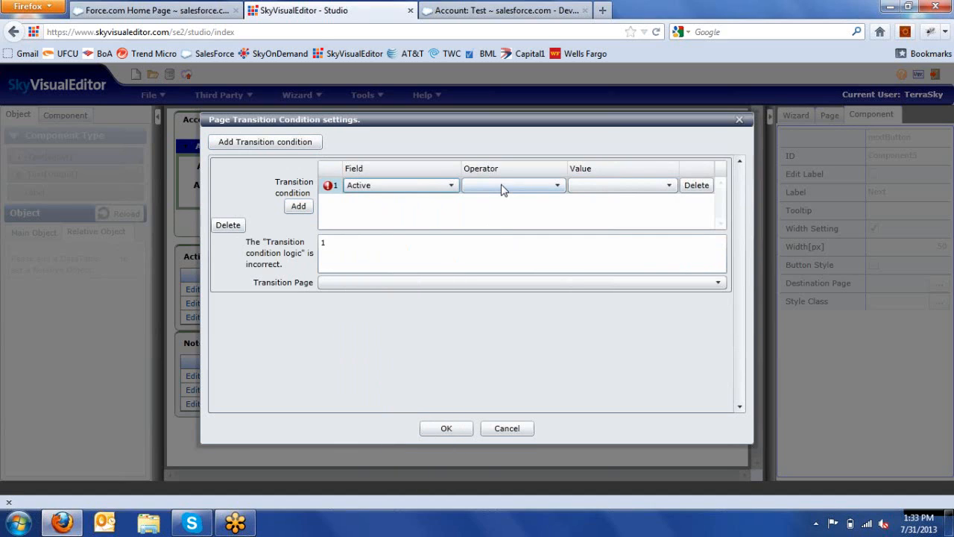
pyautogui.click(501, 189)
pyautogui.click(497, 204)
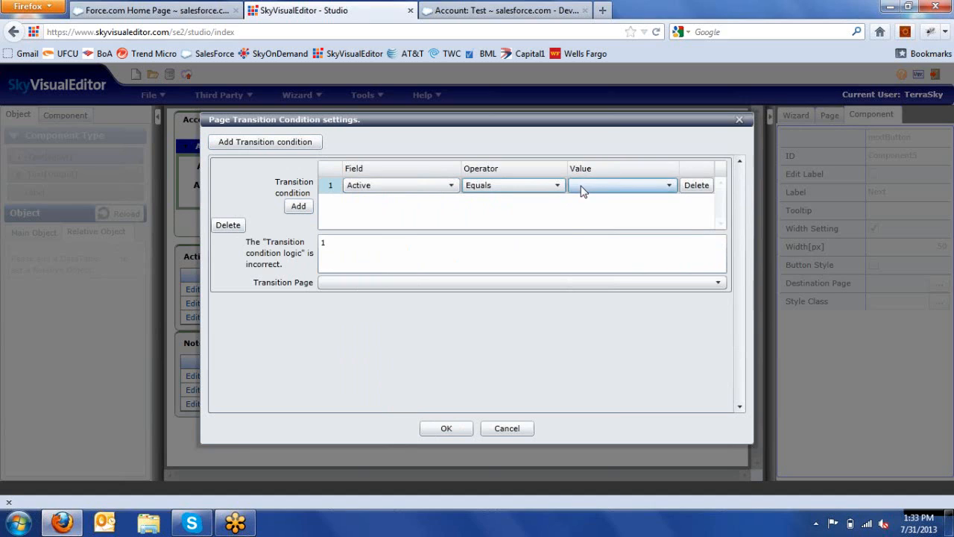
pyautogui.click(582, 191)
pyautogui.click(579, 231)
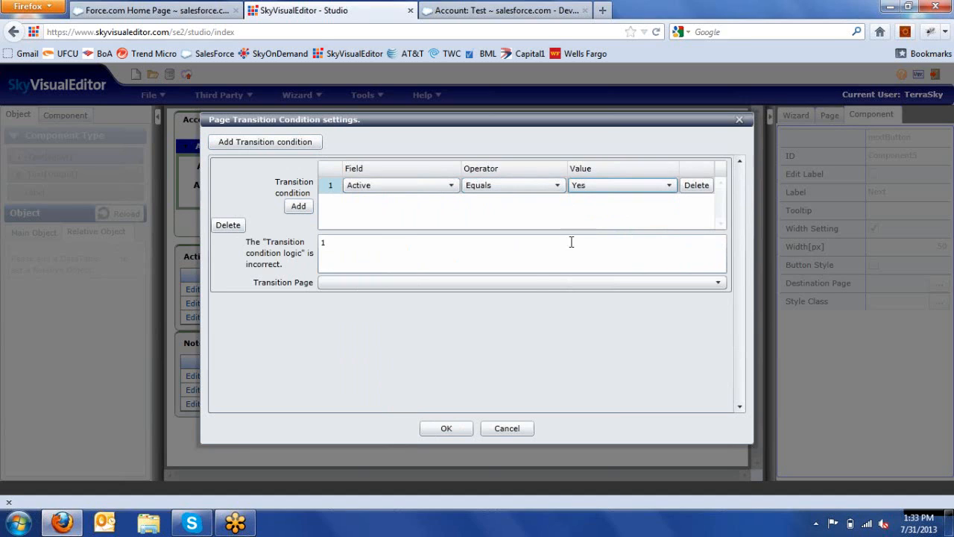
pyautogui.click(526, 289)
pyautogui.click(489, 332)
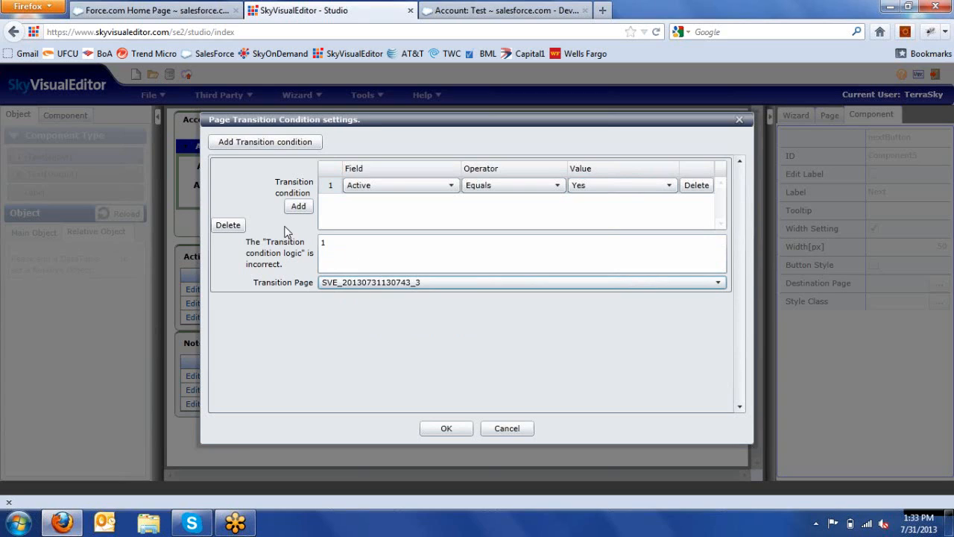
pyautogui.click(264, 147)
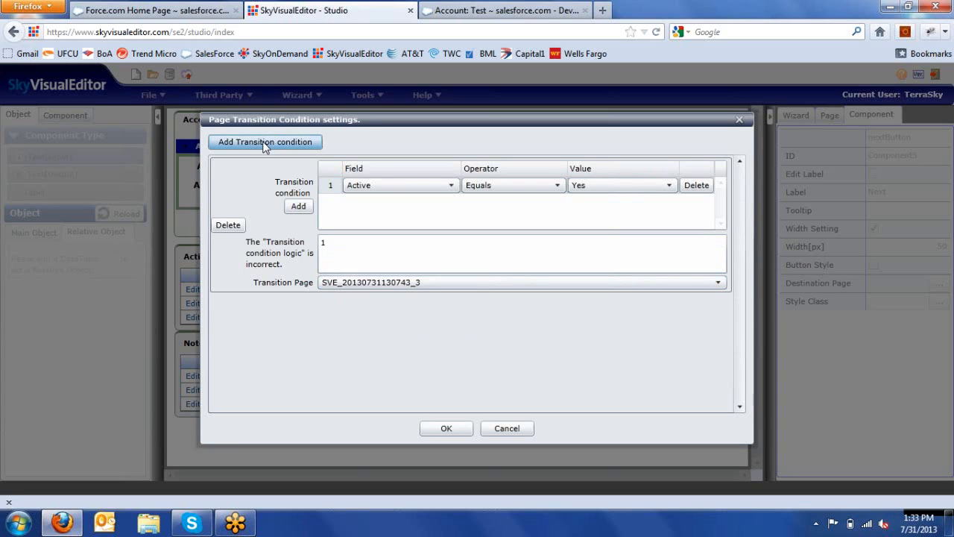
pyautogui.click(301, 346)
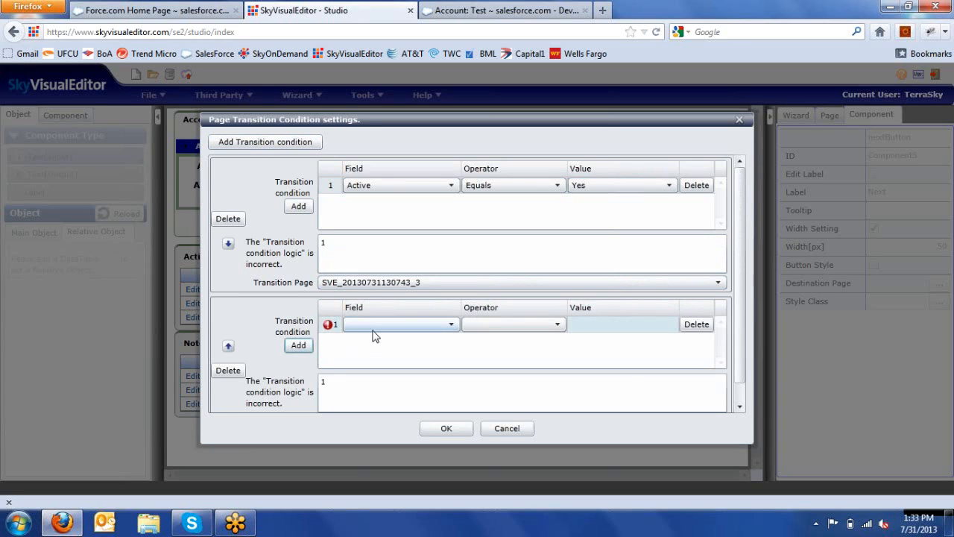
pyautogui.click(374, 330)
pyautogui.click(373, 231)
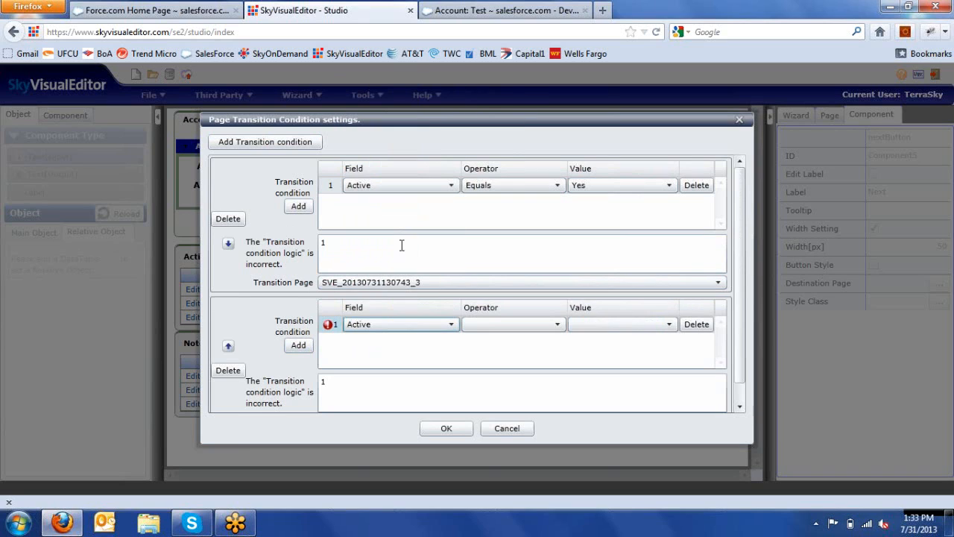
pyautogui.click(494, 324)
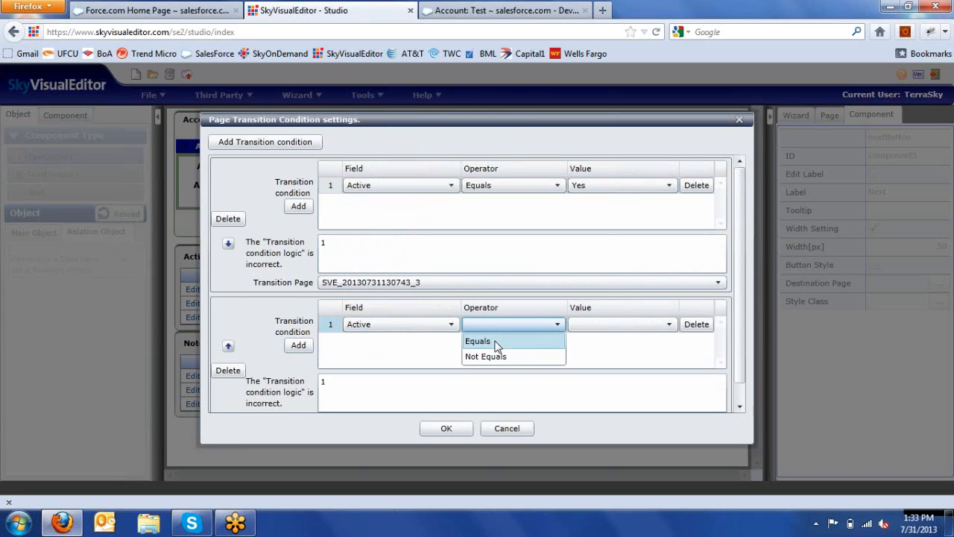
pyautogui.click(498, 341)
pyautogui.click(577, 326)
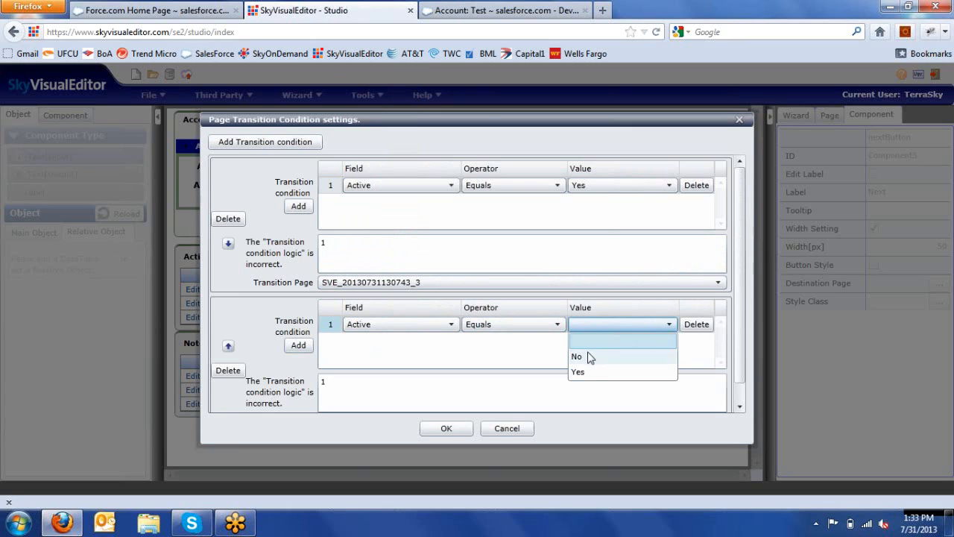
pyautogui.click(590, 357)
pyautogui.scroll(-2, 744, 347)
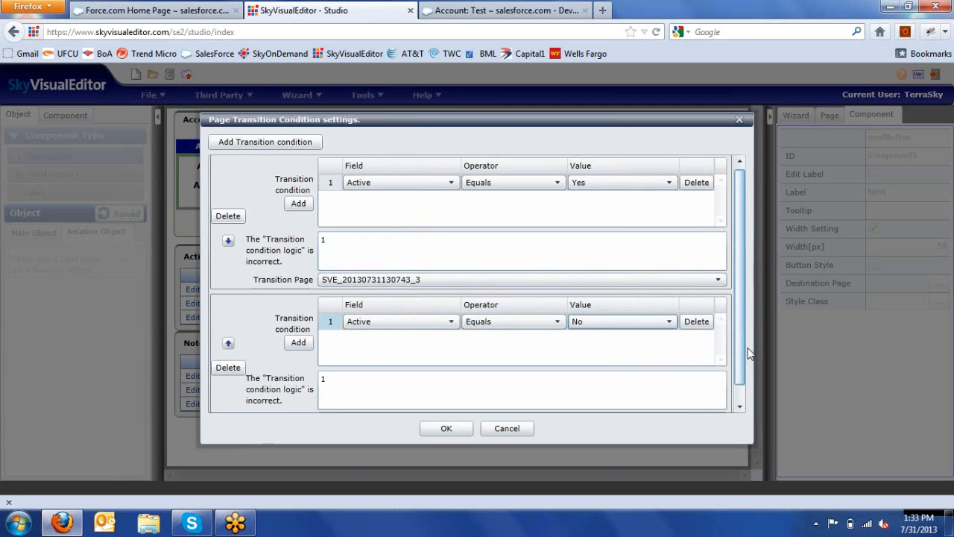
pyautogui.scroll(-1, 749, 363)
pyautogui.click(654, 400)
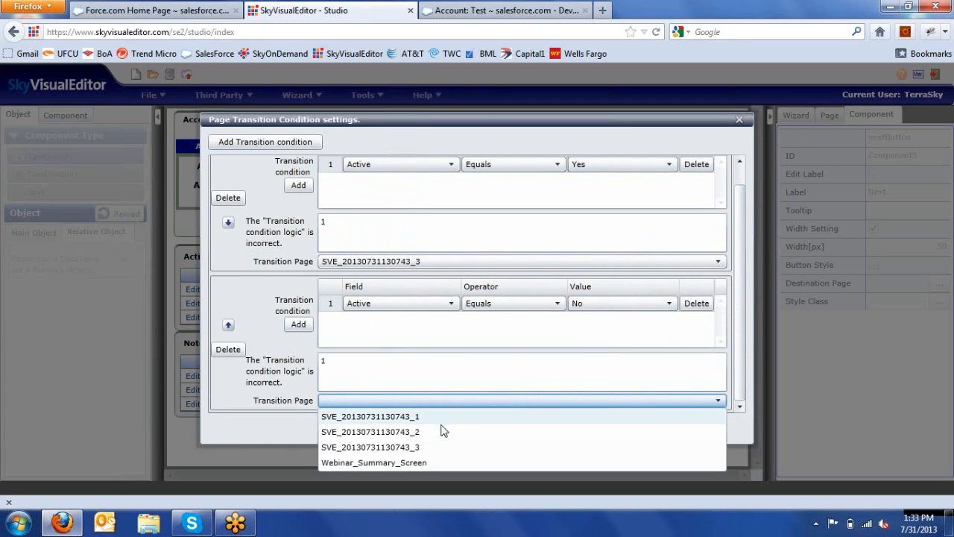
pyautogui.click(440, 433)
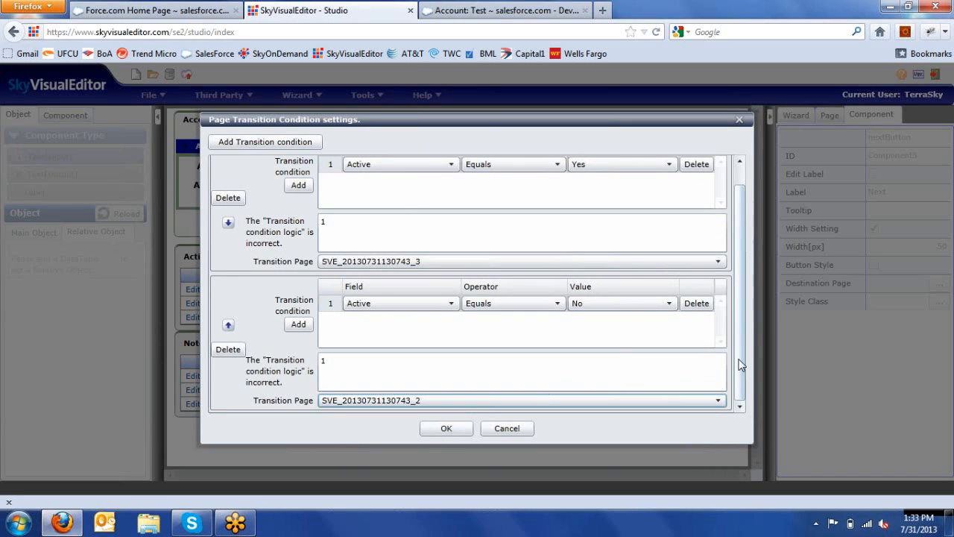
pyautogui.moveTo(741, 365); pyautogui.dragTo(741, 346)
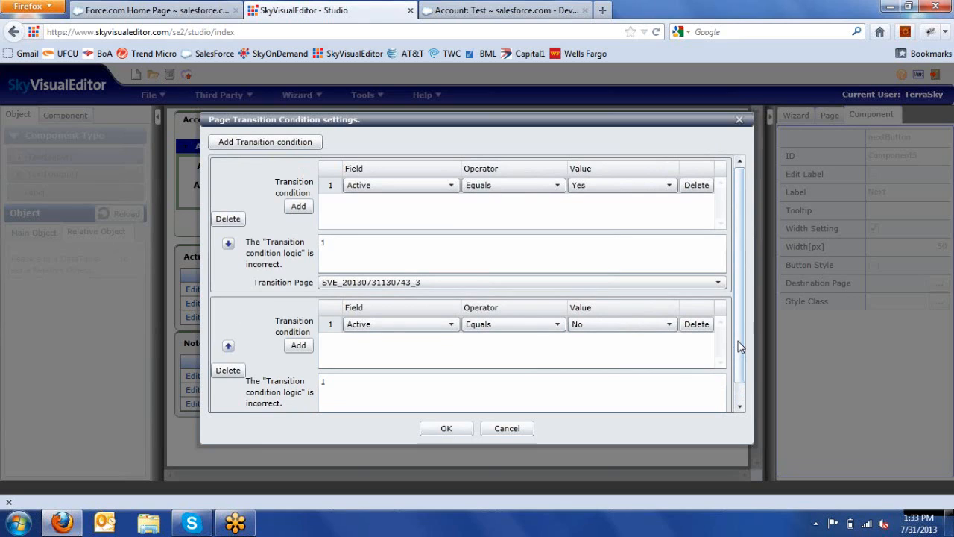
pyautogui.moveTo(740, 348); pyautogui.dragTo(742, 371)
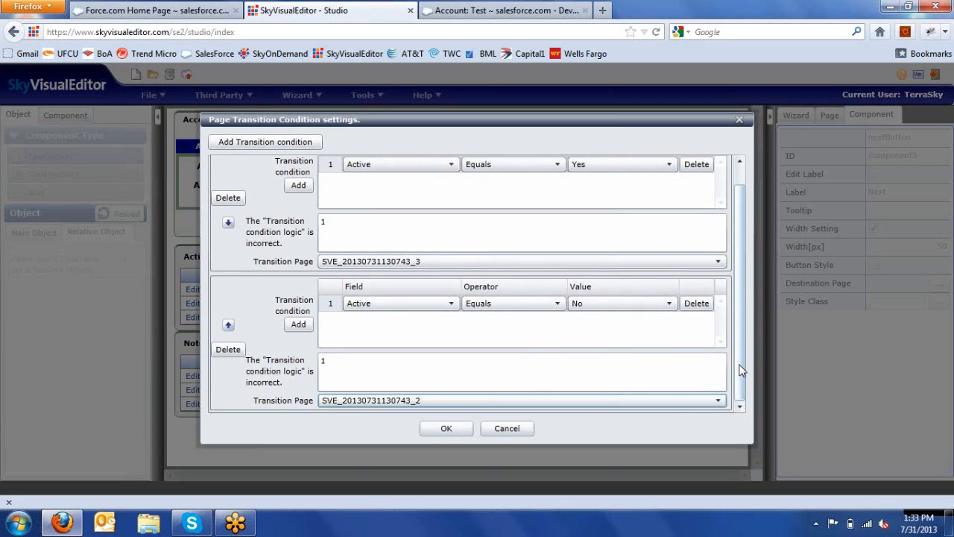
# Step: Add an Annual Revenue condition to the second block, then remove it
pyautogui.click(299, 325)
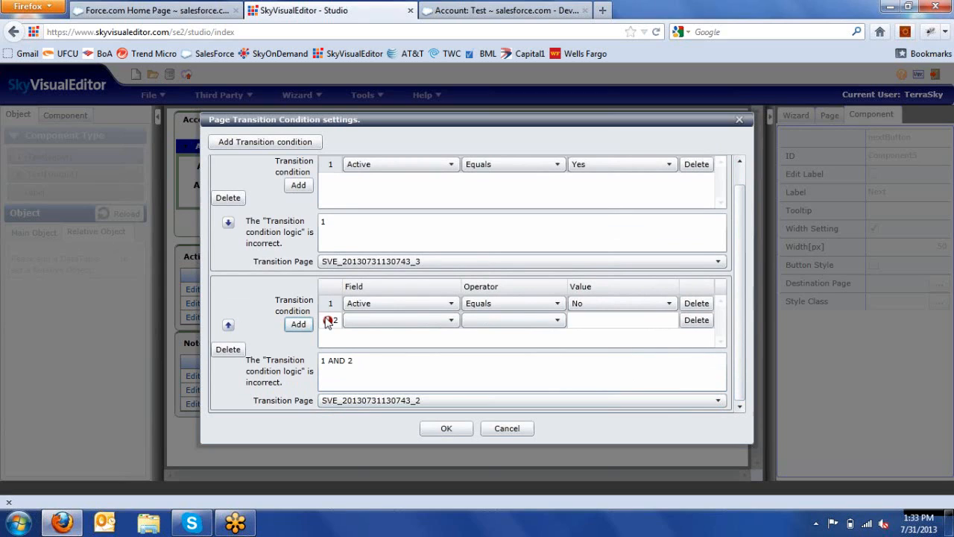
pyautogui.click(357, 324)
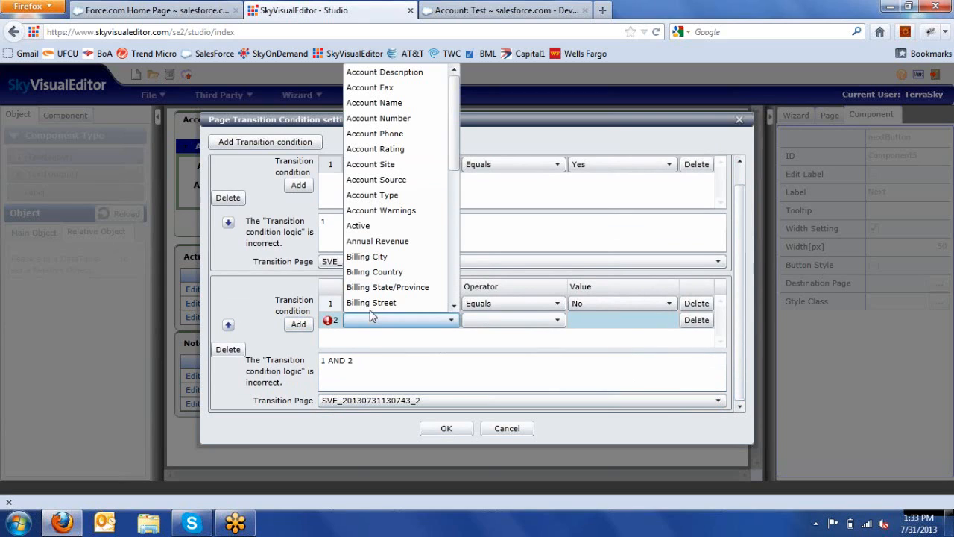
pyautogui.click(400, 242)
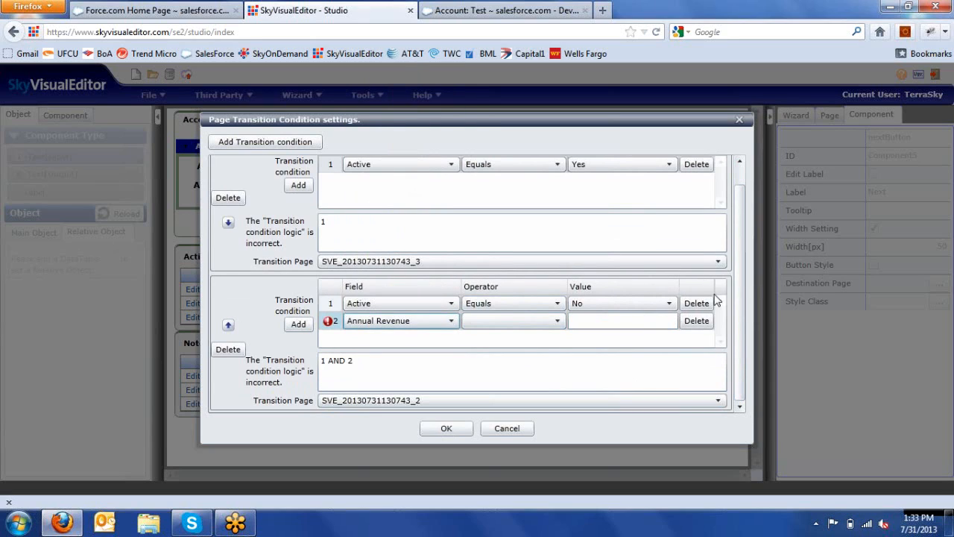
pyautogui.click(697, 321)
# Step: Add Annual Revenue Greater Than 10000 to the first block, then cancel the dialog
pyautogui.click(298, 185)
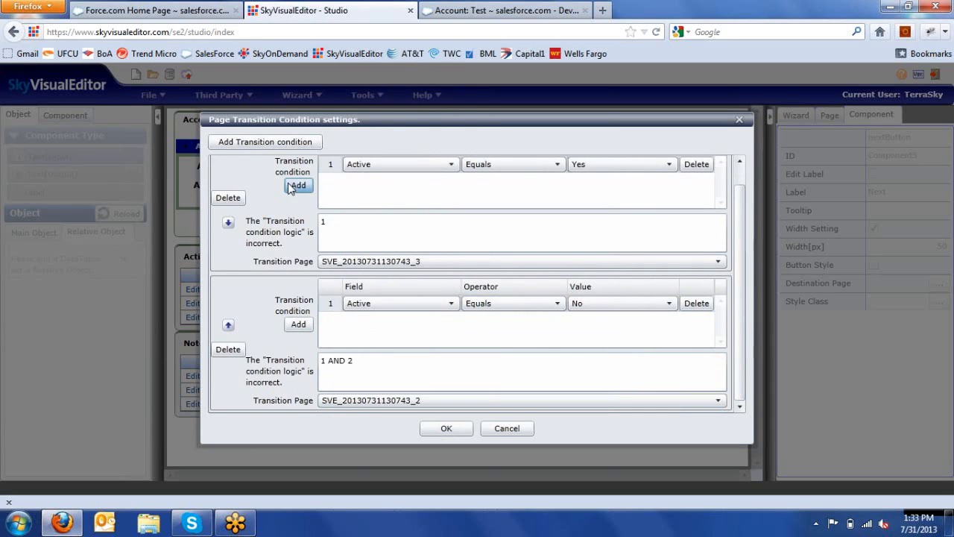
pyautogui.click(354, 184)
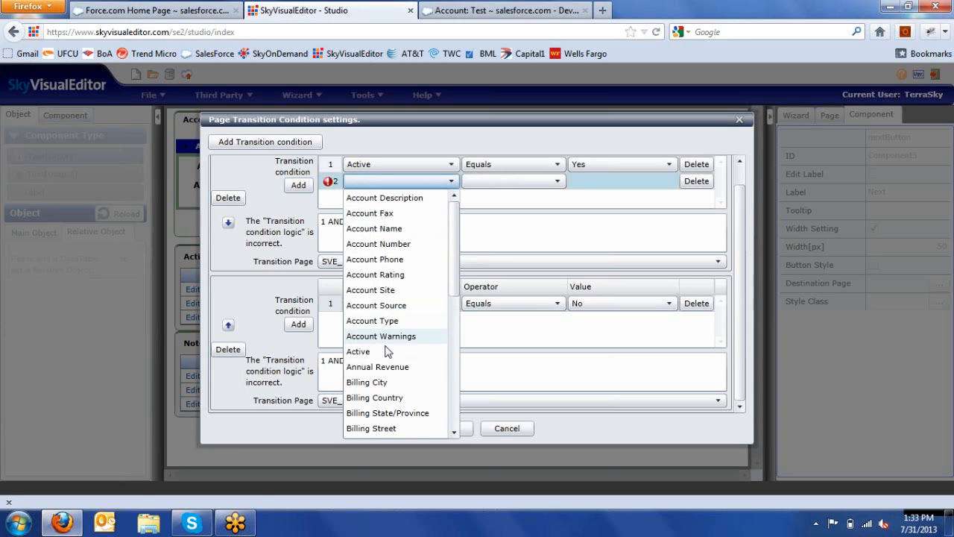
pyautogui.click(386, 370)
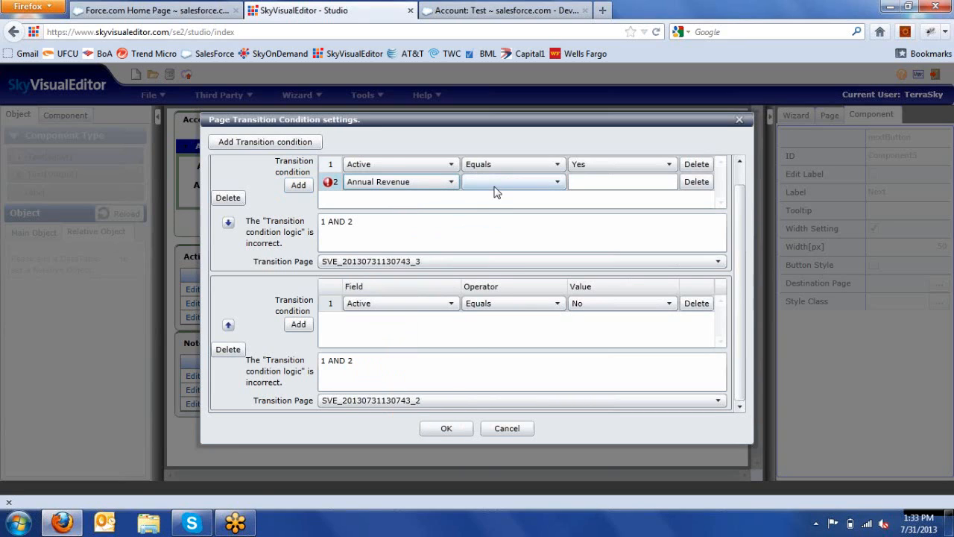
pyautogui.click(497, 185)
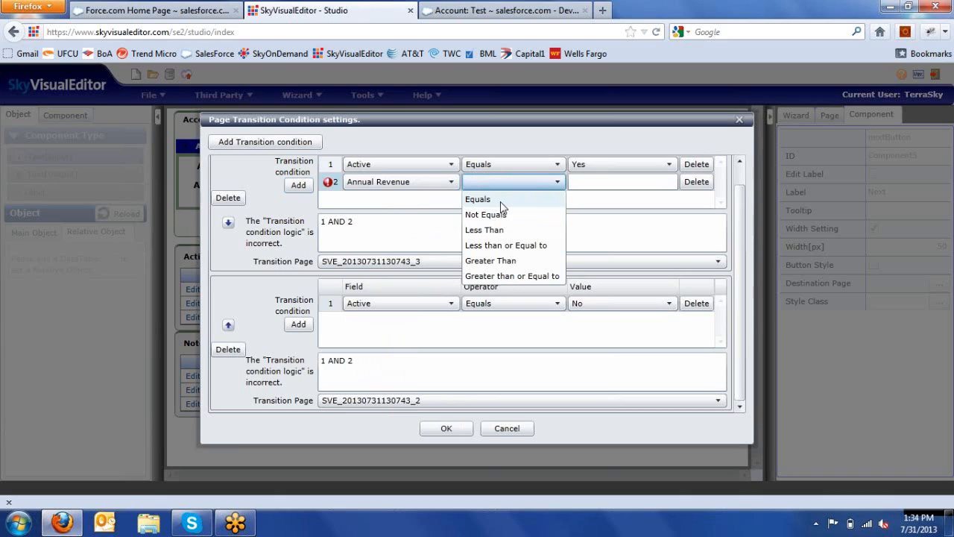
pyautogui.click(500, 200)
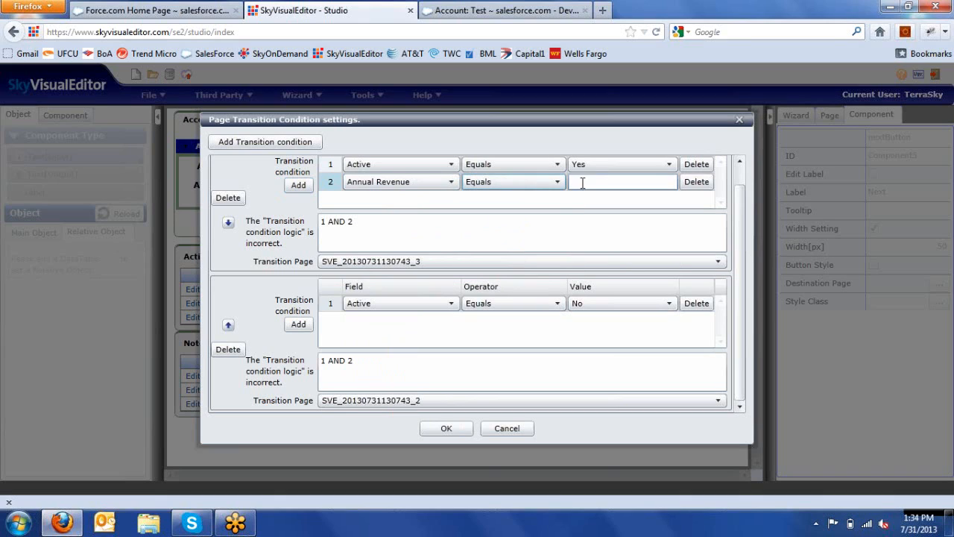
pyautogui.click(556, 183)
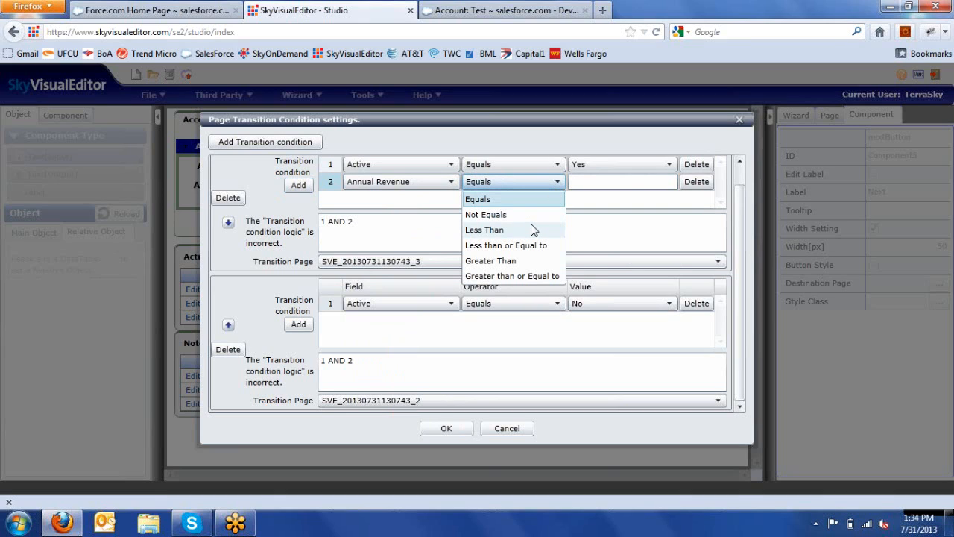
pyautogui.click(524, 261)
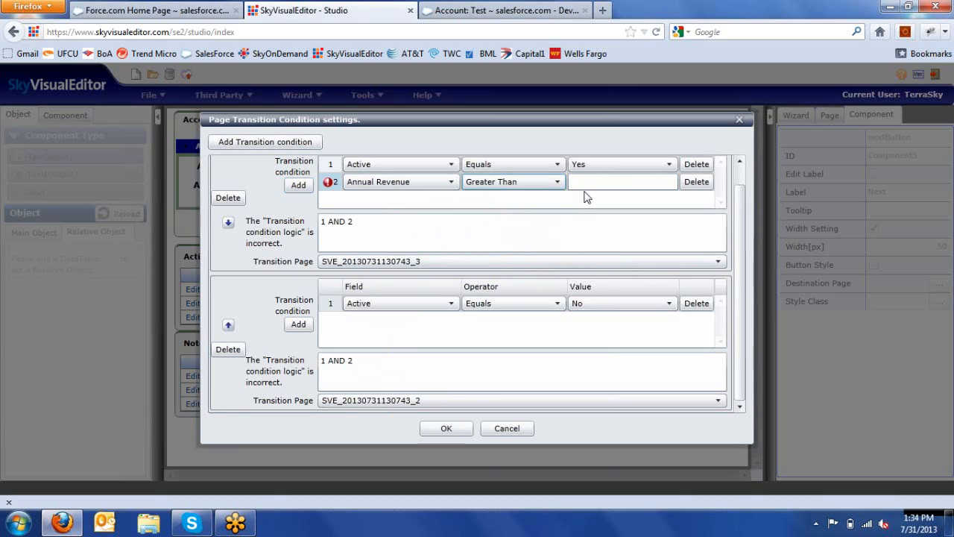
pyautogui.click(586, 181)
pyautogui.write('1000')
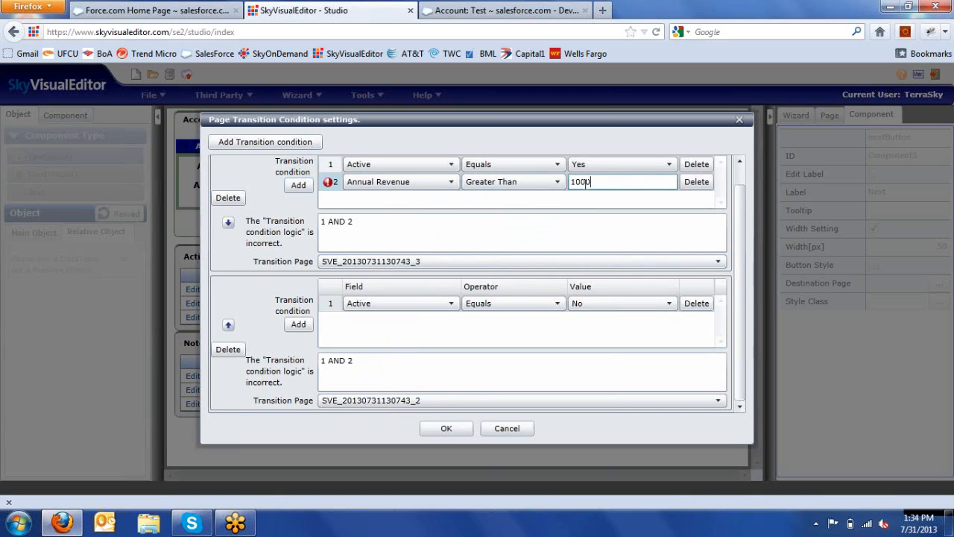
pyautogui.write('0')
pyautogui.click(497, 432)
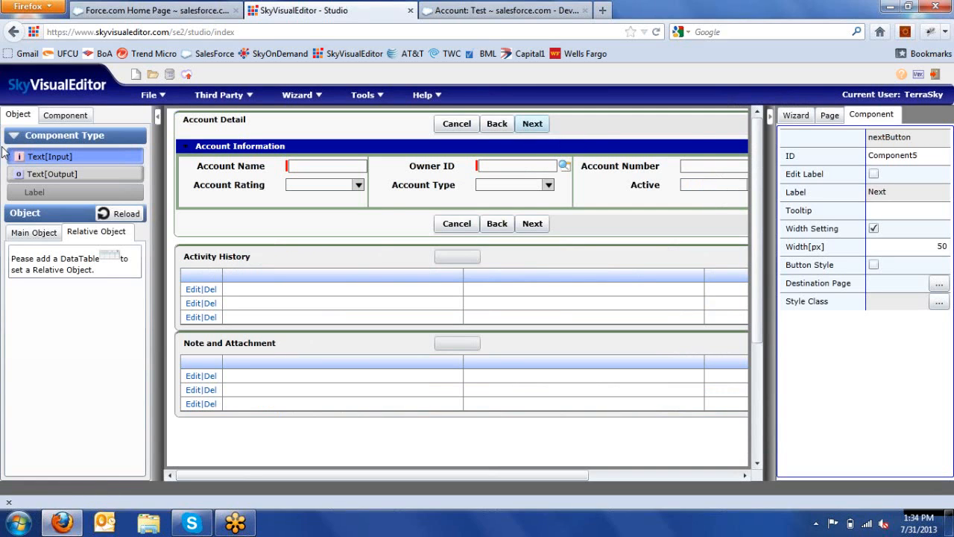
# Step: Drag a Custom button from the Component palette to sit after Next in the Account Detail button rows
pyautogui.click(62, 117)
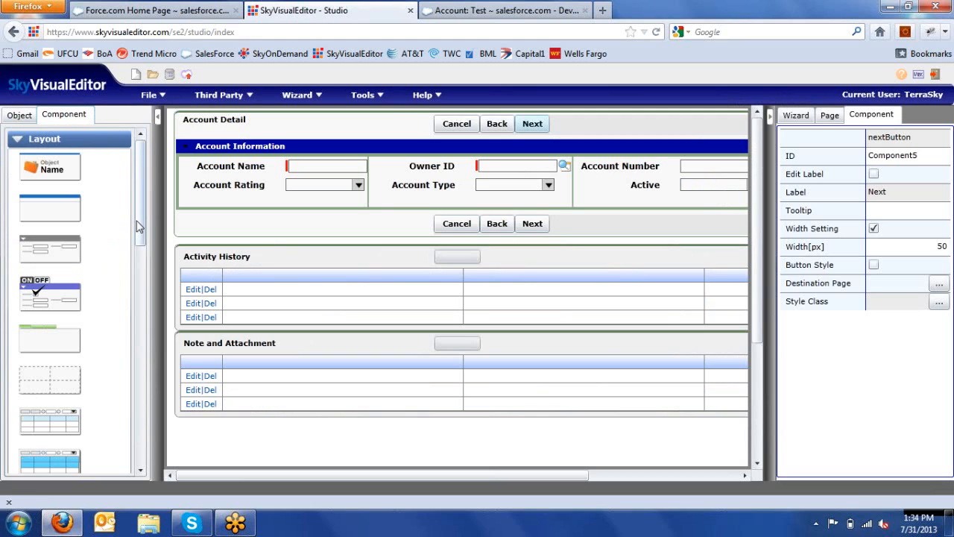
pyautogui.moveTo(139, 226); pyautogui.dragTo(161, 381)
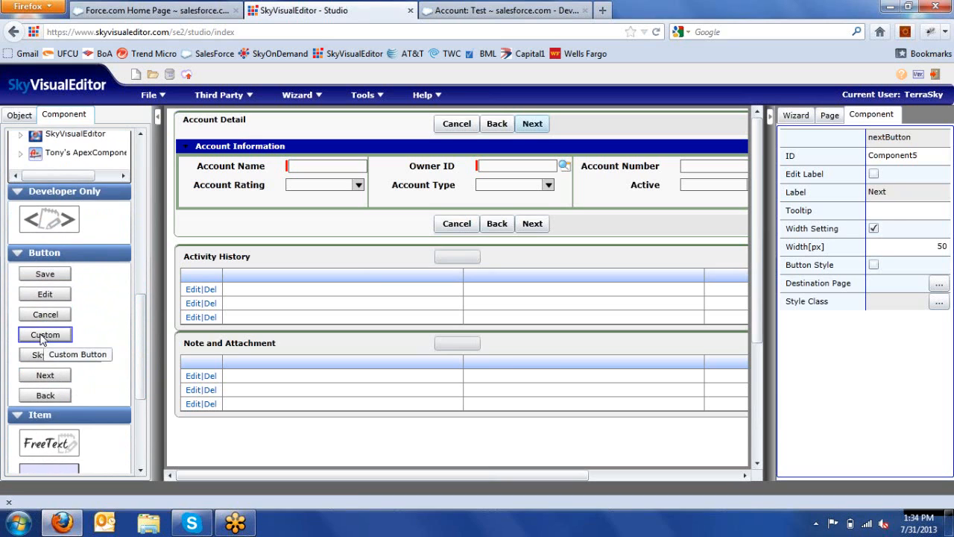
pyautogui.moveTo(43, 337); pyautogui.dragTo(574, 132)
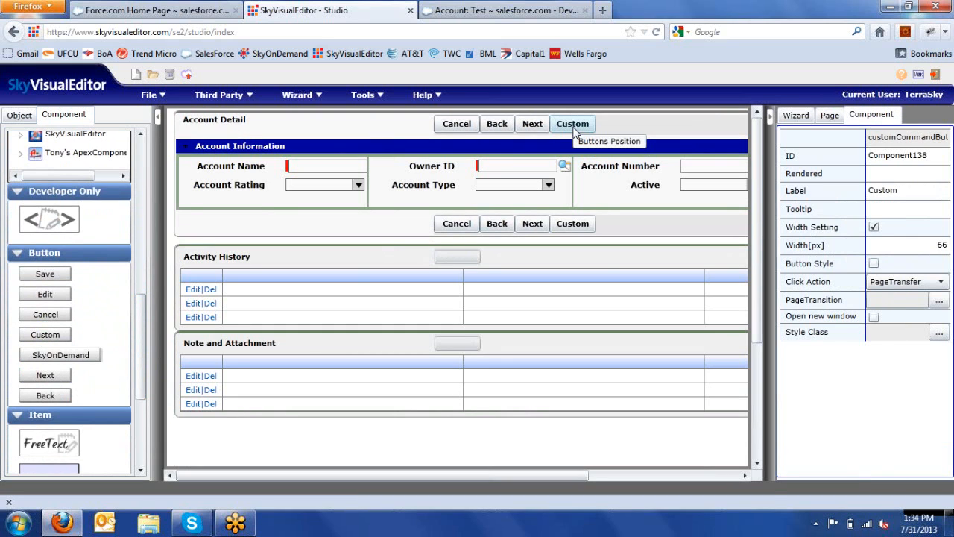
# Step: Set Component138's PageTransfer URL to the Webinar_Summary_Screen Visualforce page with ?id={ID}
pyautogui.click(929, 283)
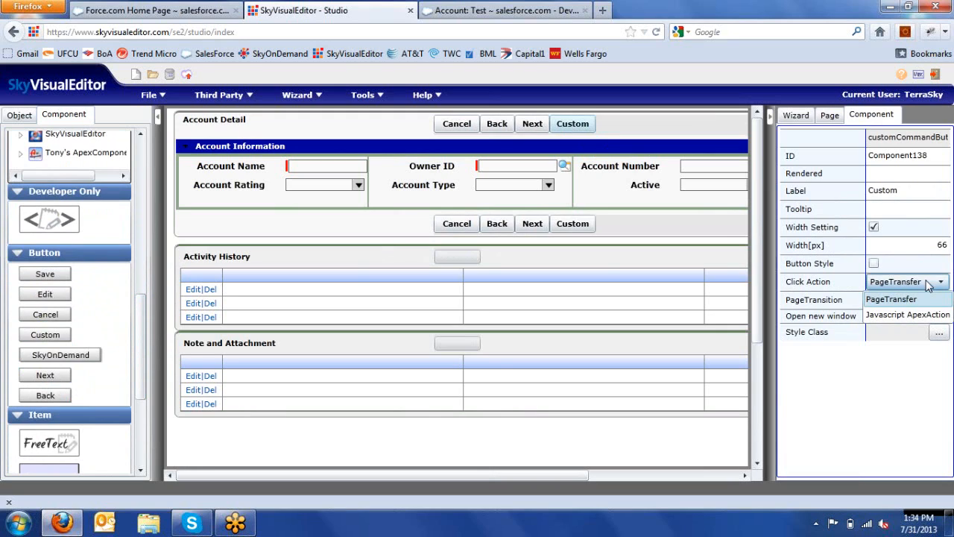
pyautogui.click(929, 283)
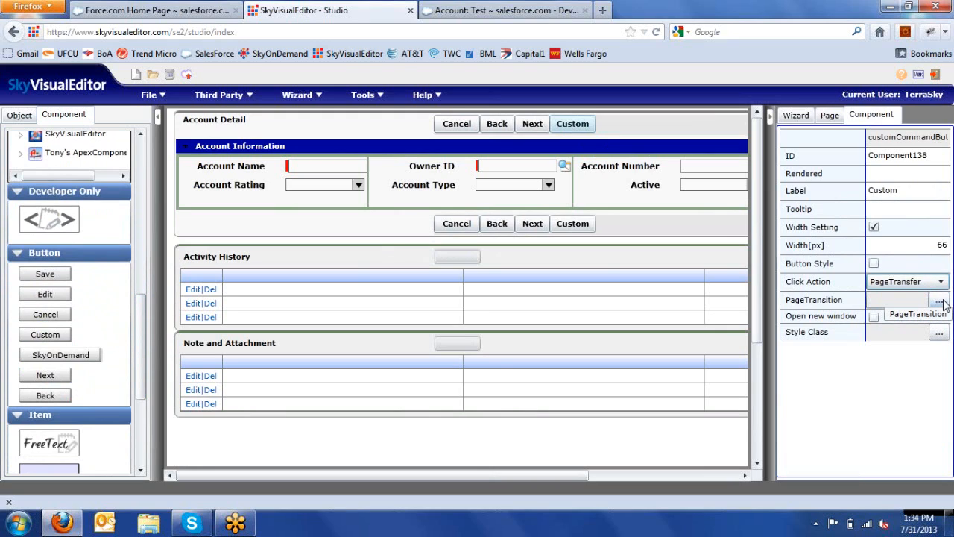
pyautogui.click(942, 302)
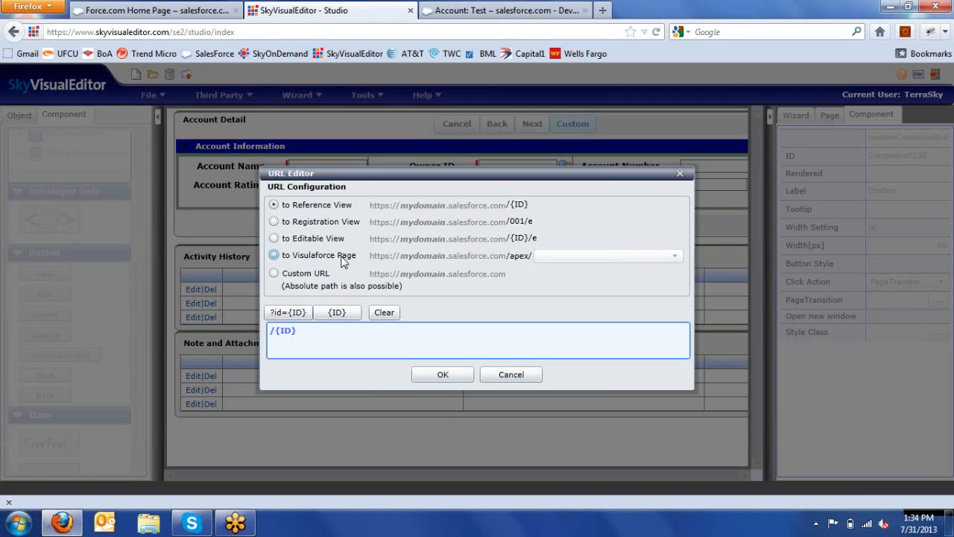
pyautogui.click(342, 257)
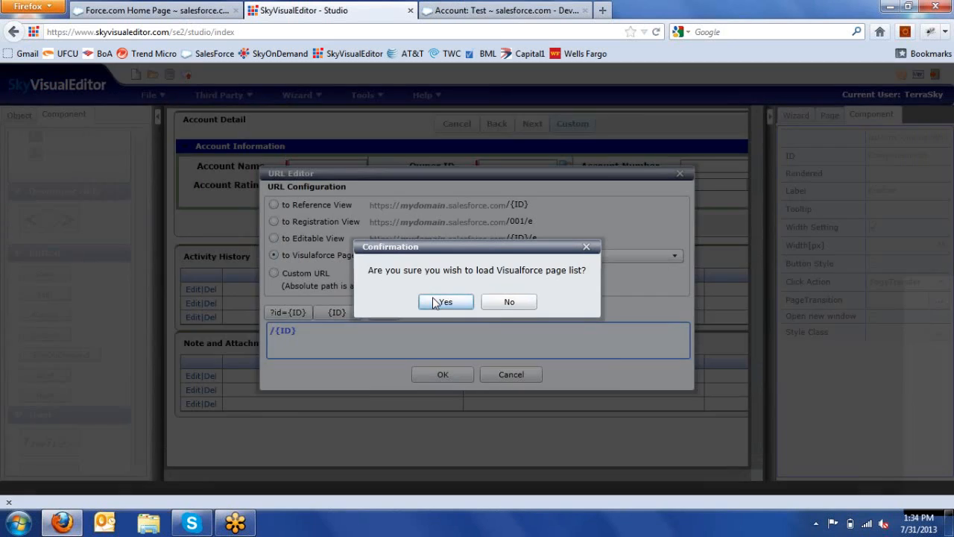
pyautogui.click(436, 302)
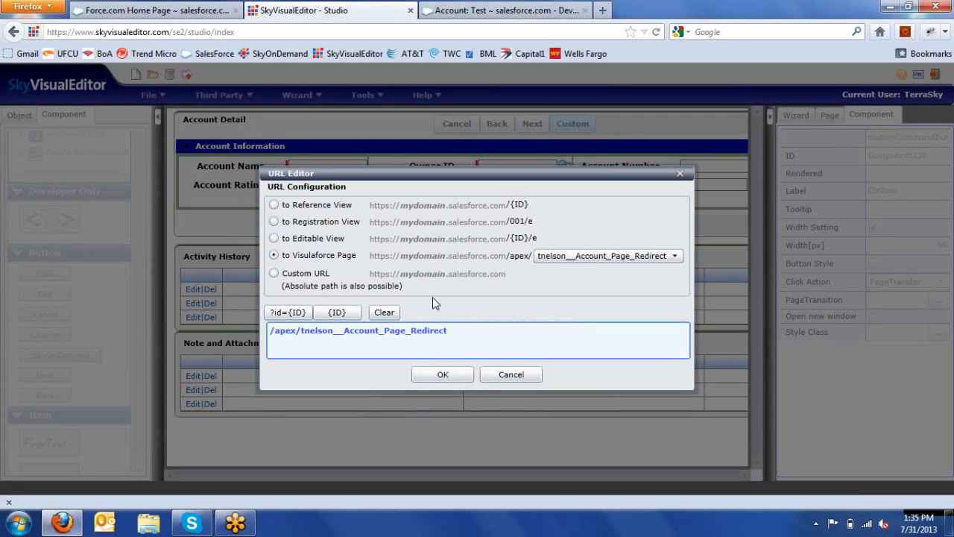
pyautogui.click(582, 256)
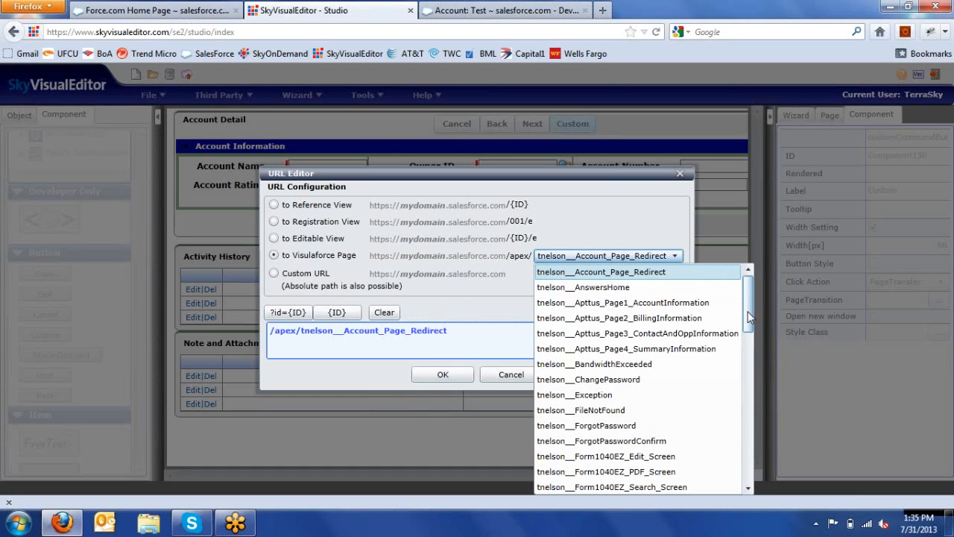
pyautogui.moveTo(750, 317); pyautogui.dragTo(761, 480)
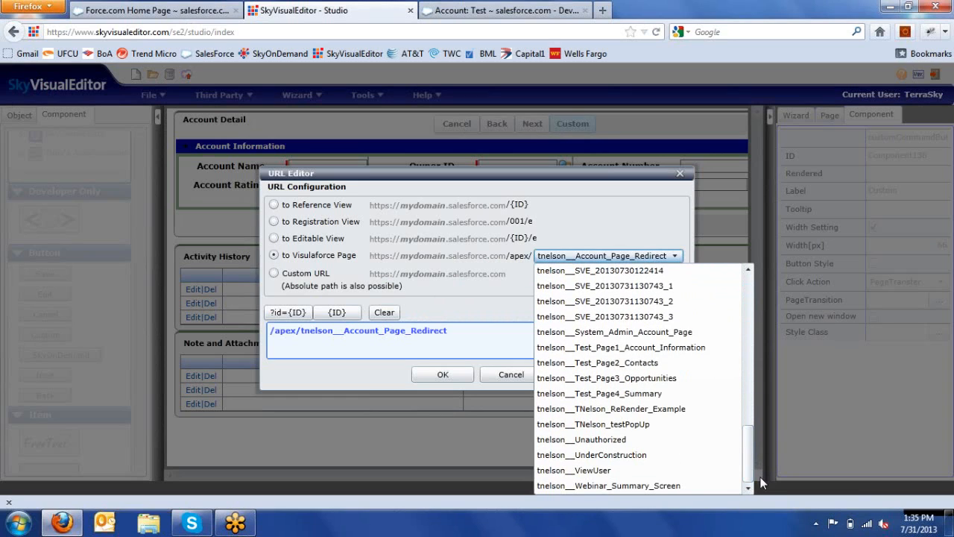
pyautogui.click(701, 487)
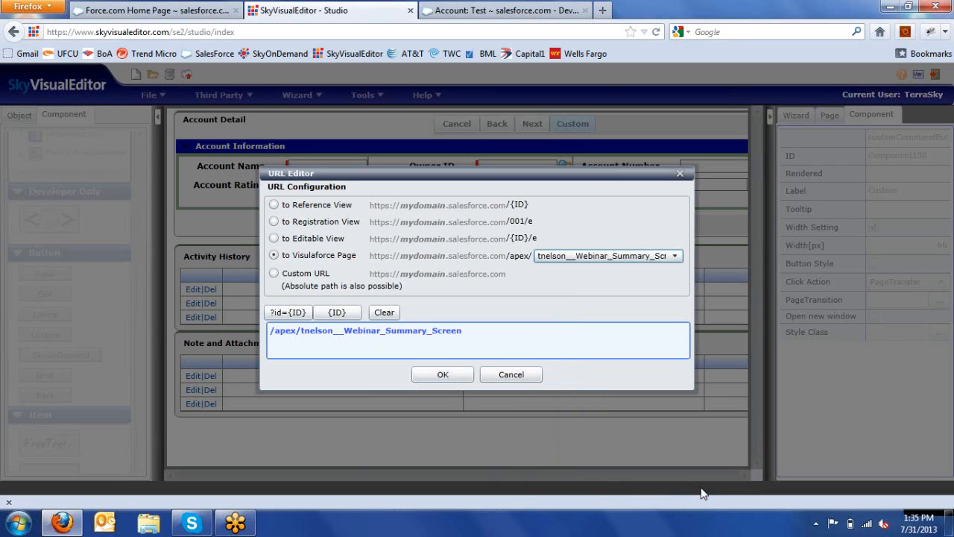
pyautogui.click(302, 319)
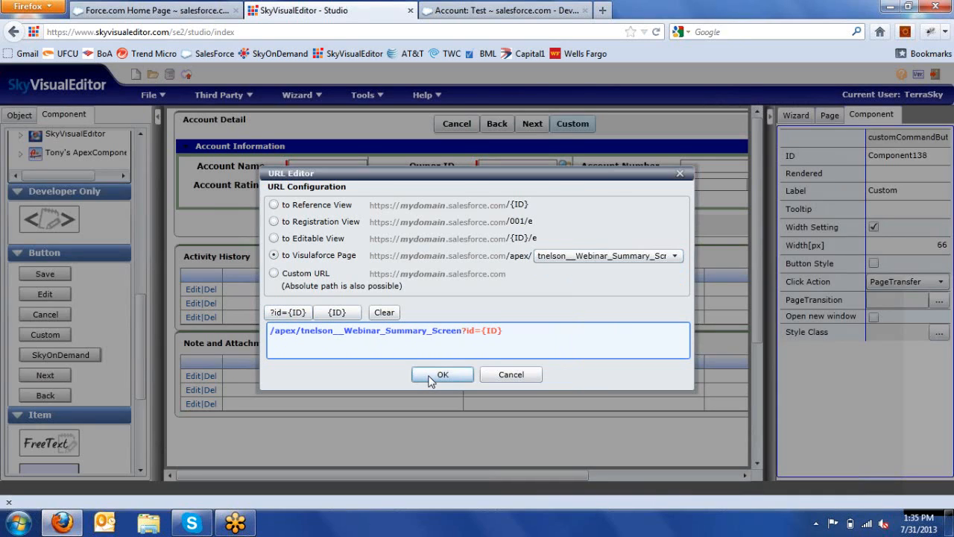
pyautogui.click(441, 375)
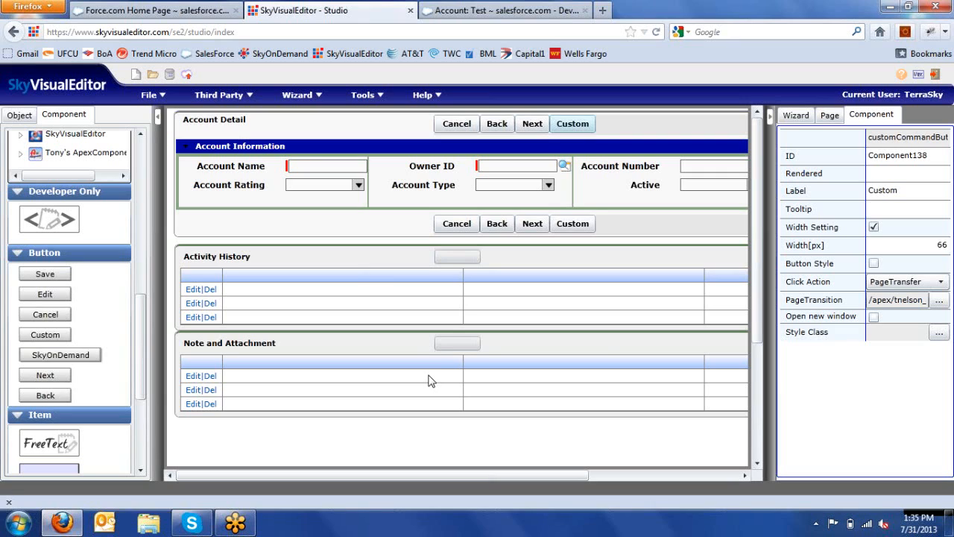
# Step: Relabel the Next button as 'Back', then delete the duplicate Back button
pyautogui.click(534, 125)
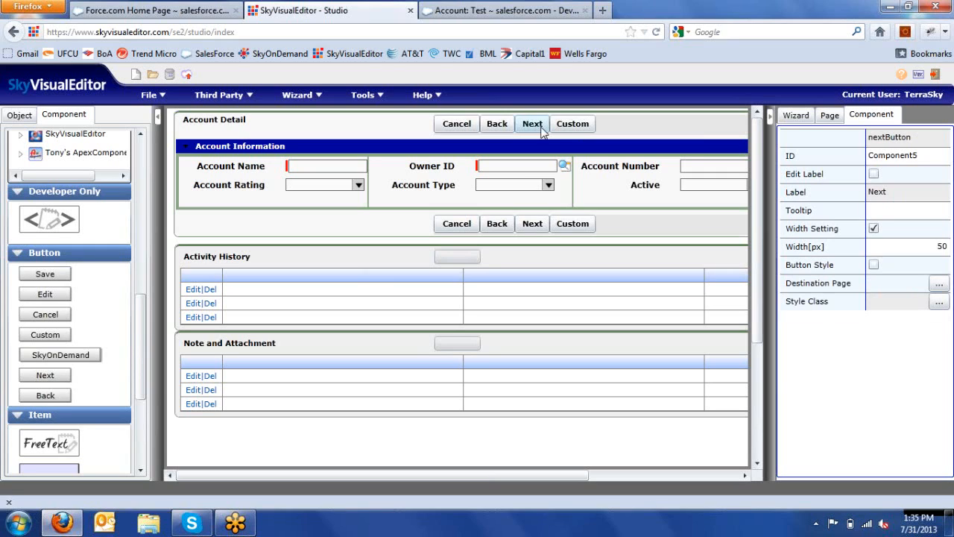
pyautogui.click(874, 174)
pyautogui.moveTo(895, 192); pyautogui.dragTo(848, 193)
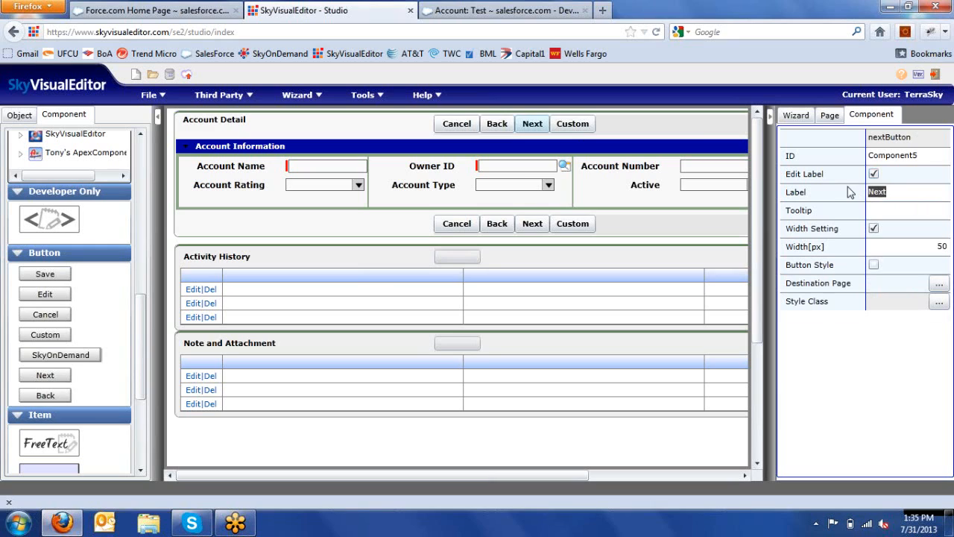
pyautogui.write('Back')
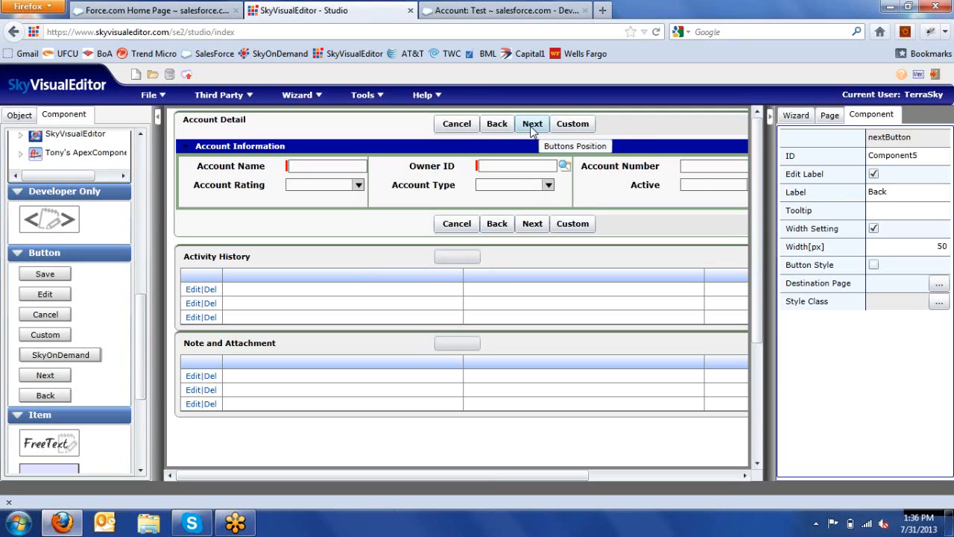
pyautogui.click(492, 128)
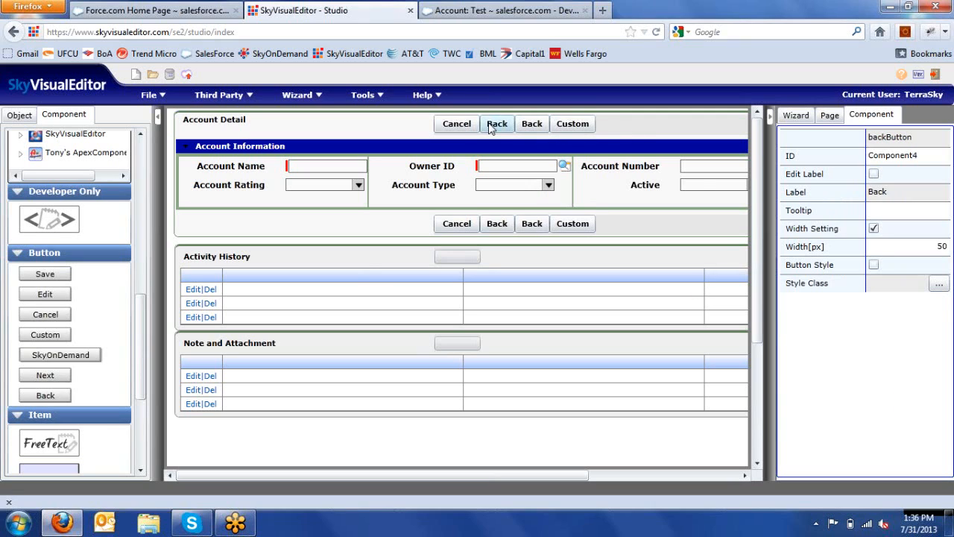
pyautogui.press('Delete')
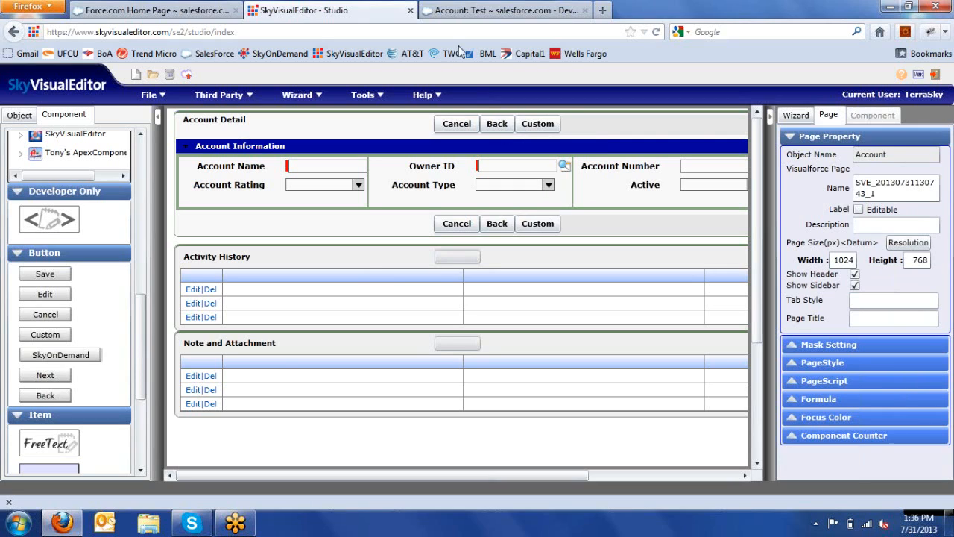
# Step: From the Force.com Accounts tab, open Express Logistics and Transport and edit it in the custom wizard
pyautogui.click(464, 11)
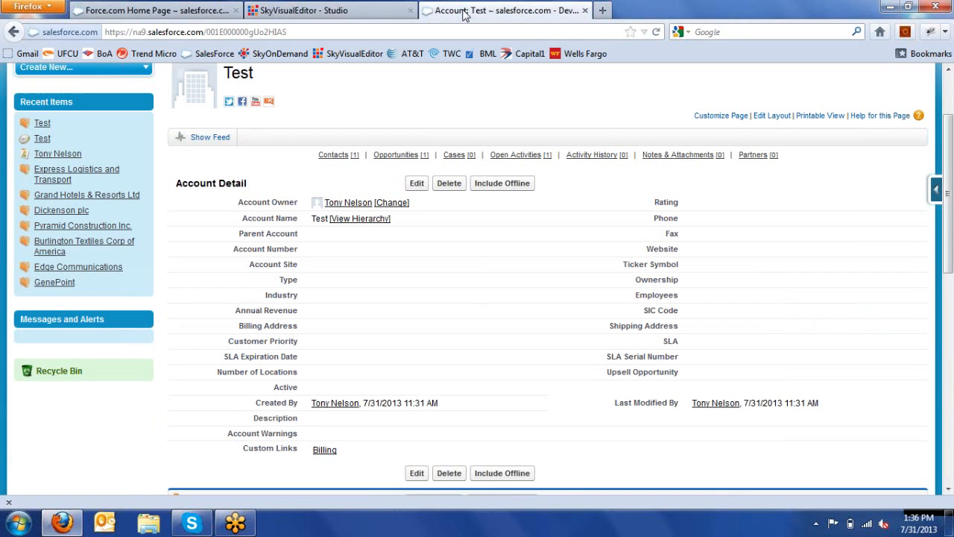
pyautogui.click(158, 13)
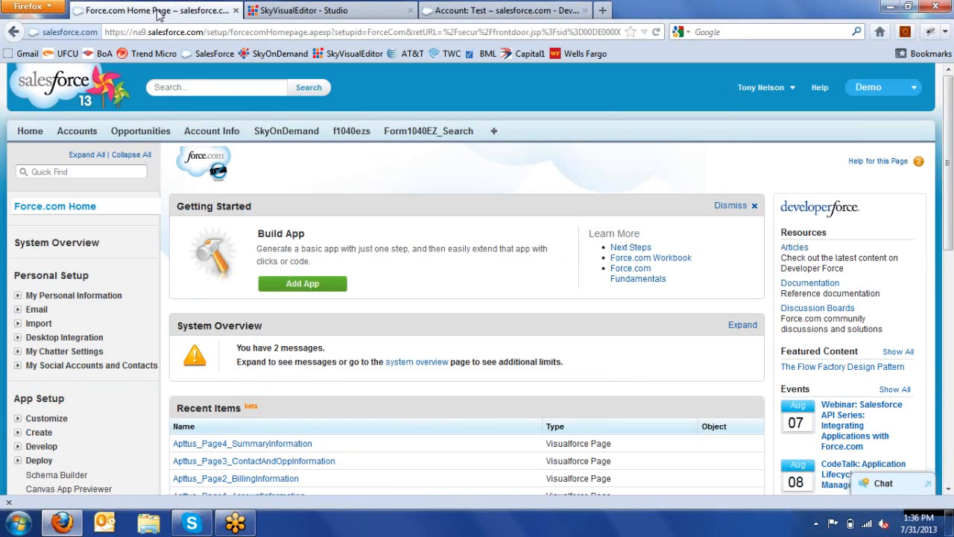
pyautogui.click(82, 139)
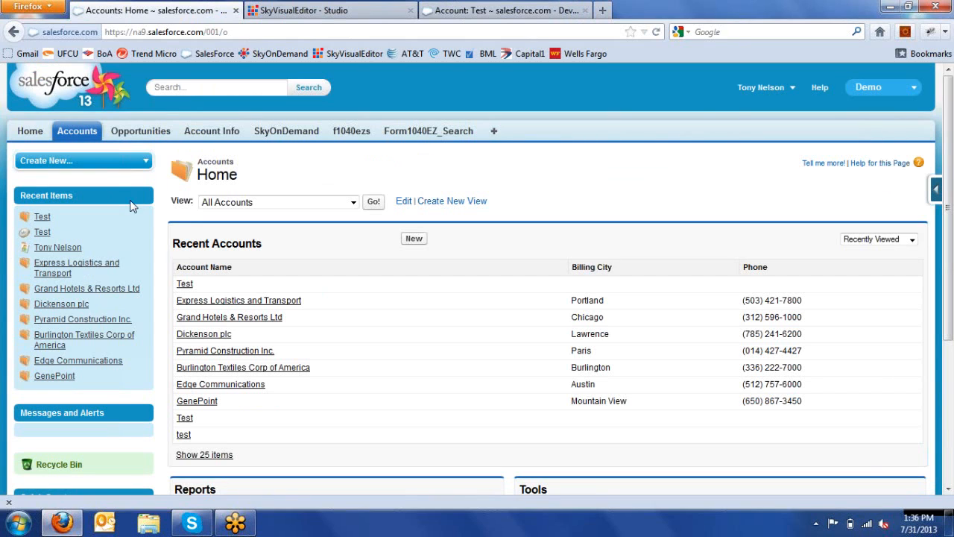
pyautogui.click(221, 302)
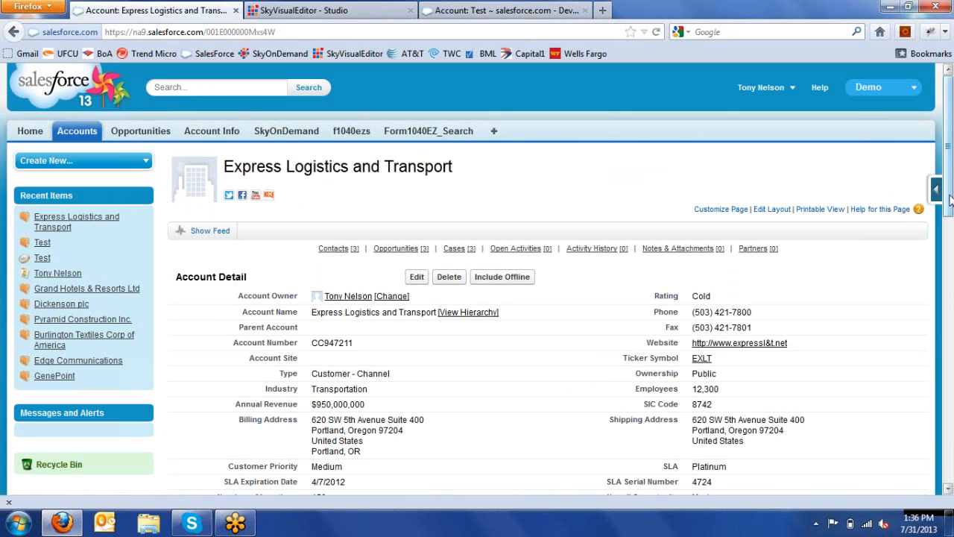
pyautogui.moveTo(949, 207); pyautogui.dragTo(950, 254)
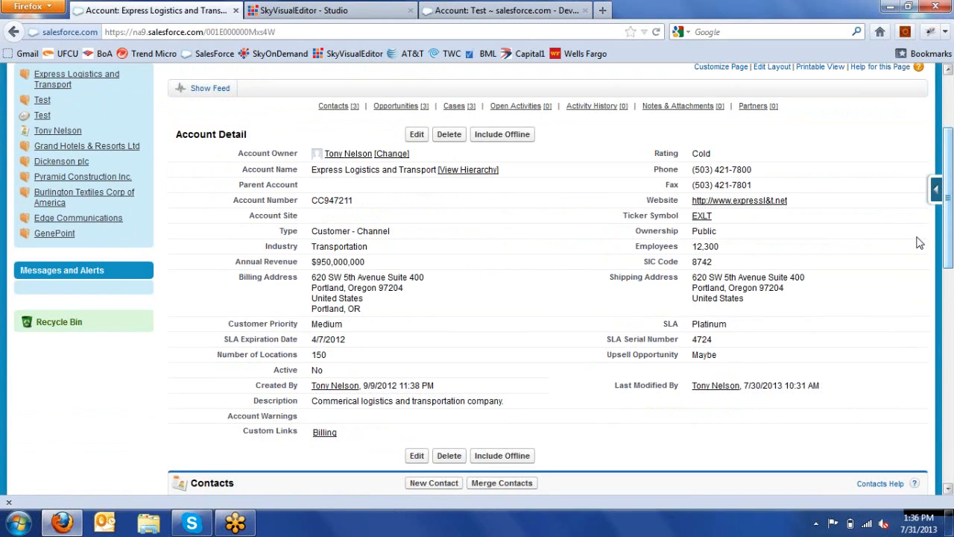
pyautogui.click(416, 135)
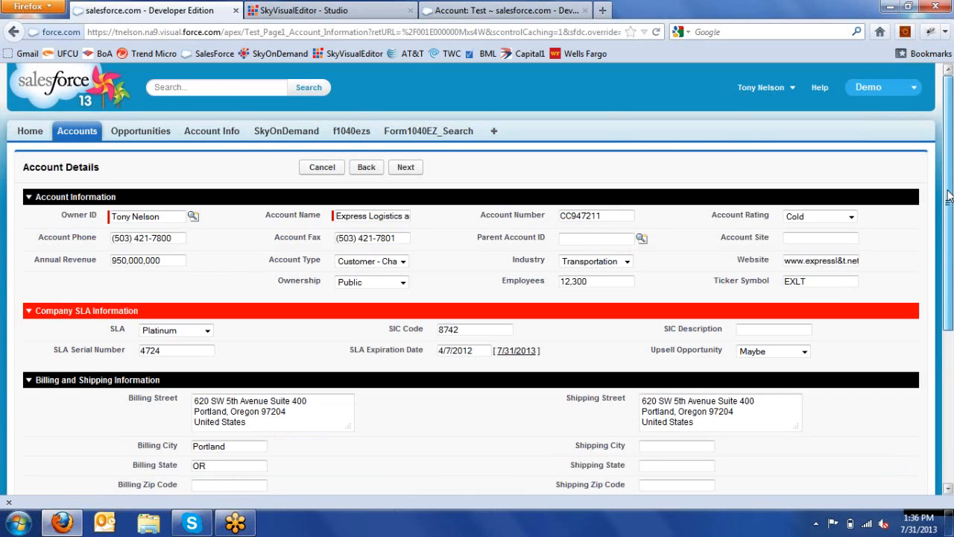
# Step: Advance through the contacts and opportunities pages to the summary, then cancel and confirm discarding changes
pyautogui.moveTo(949, 195); pyautogui.dragTo(949, 276)
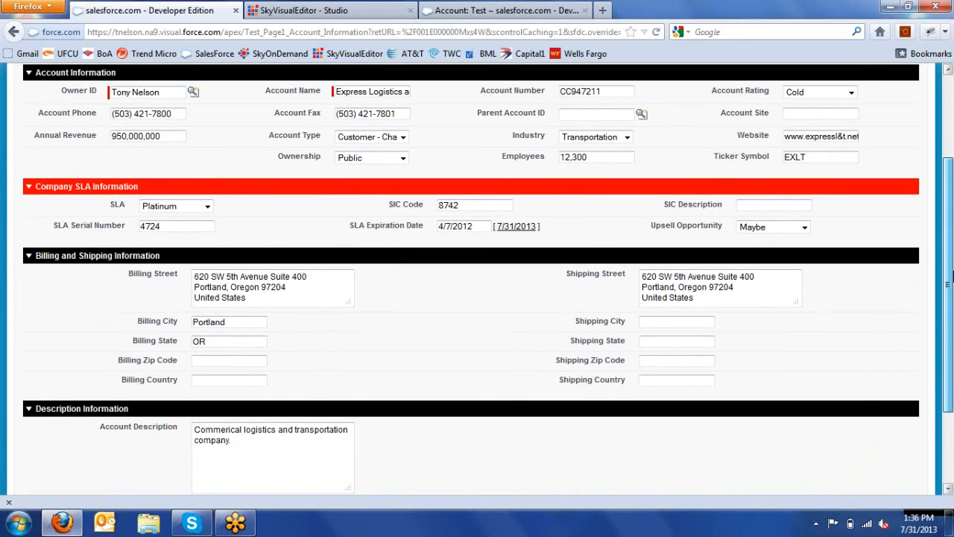
pyautogui.moveTo(949, 276); pyautogui.dragTo(403, 97)
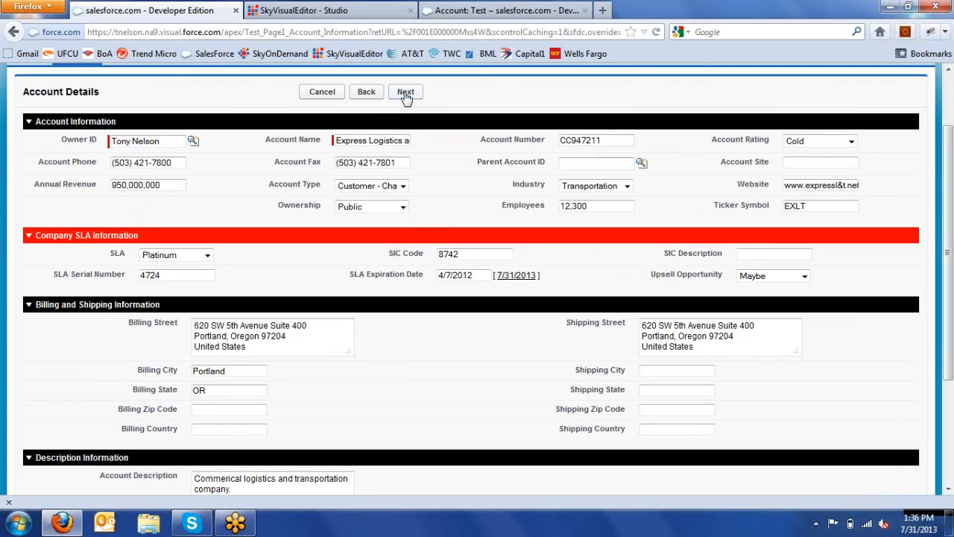
pyautogui.click(405, 97)
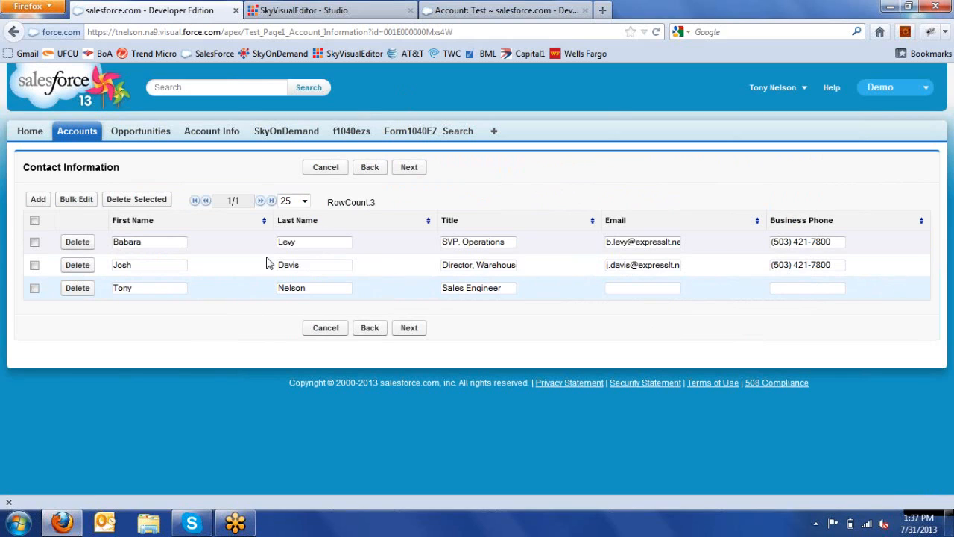
pyautogui.click(398, 171)
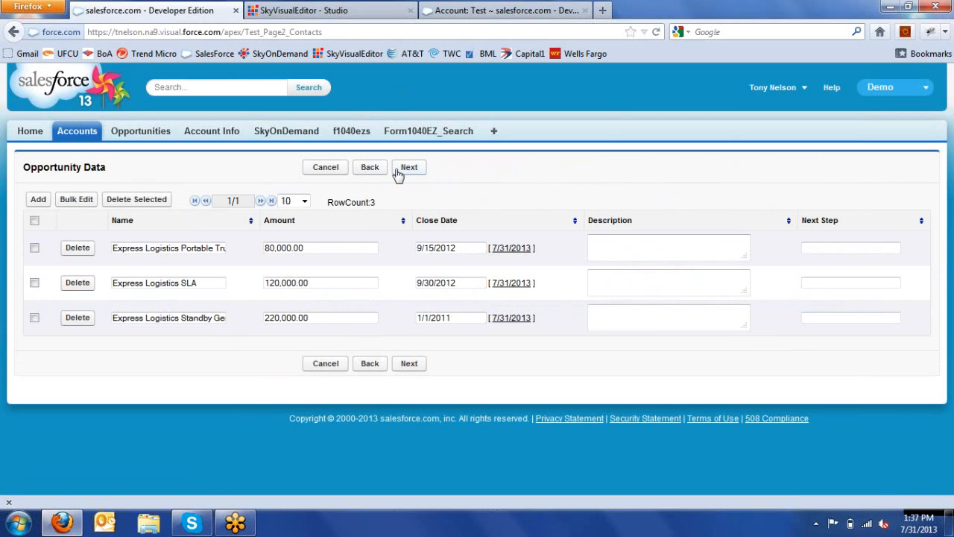
pyautogui.click(398, 171)
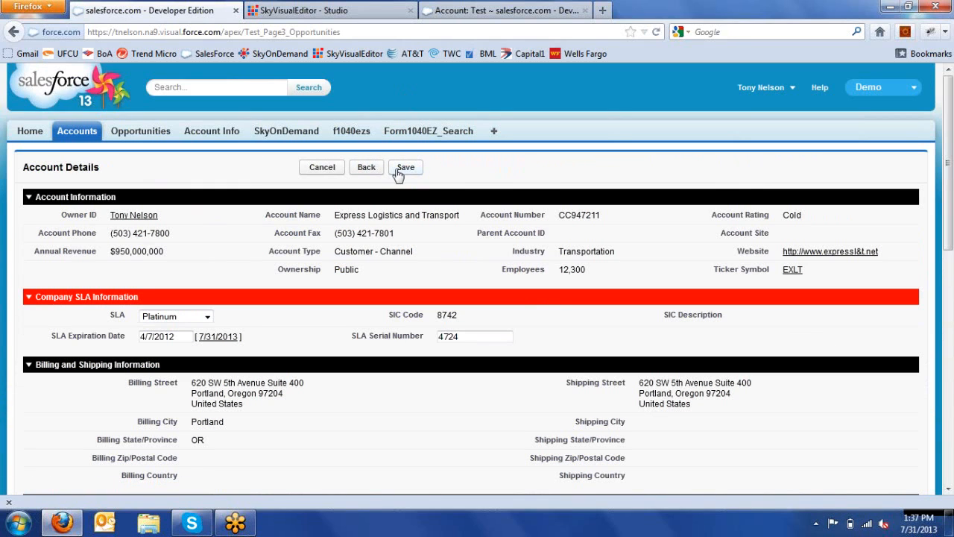
pyautogui.click(308, 169)
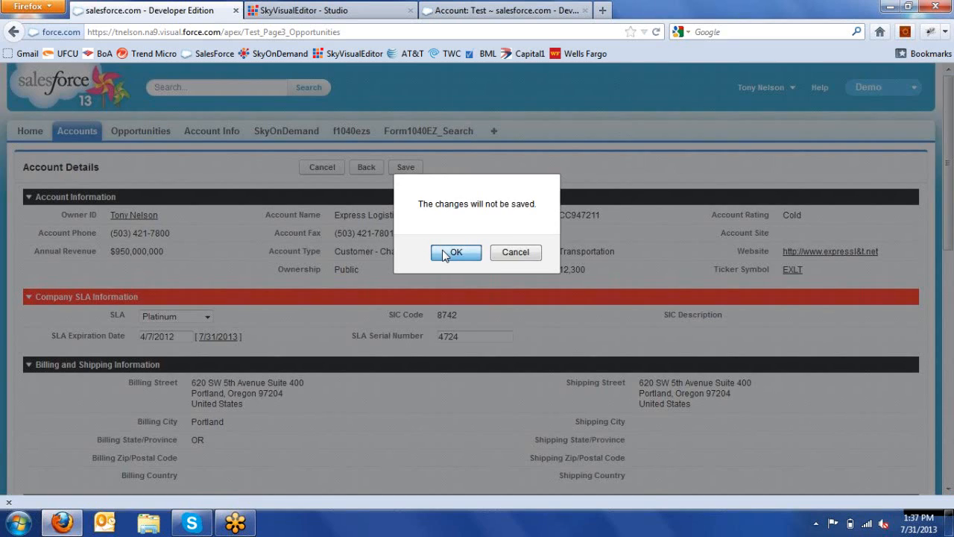
pyautogui.click(445, 256)
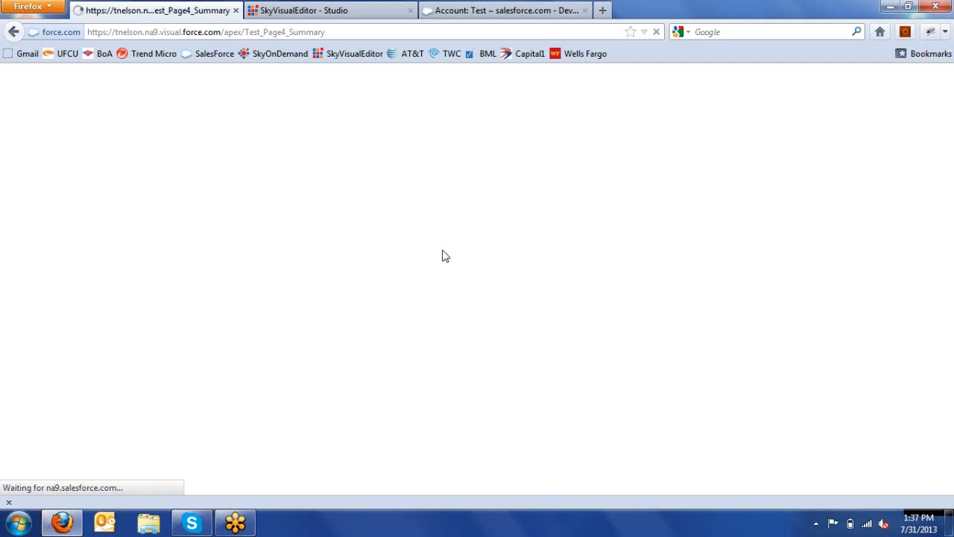